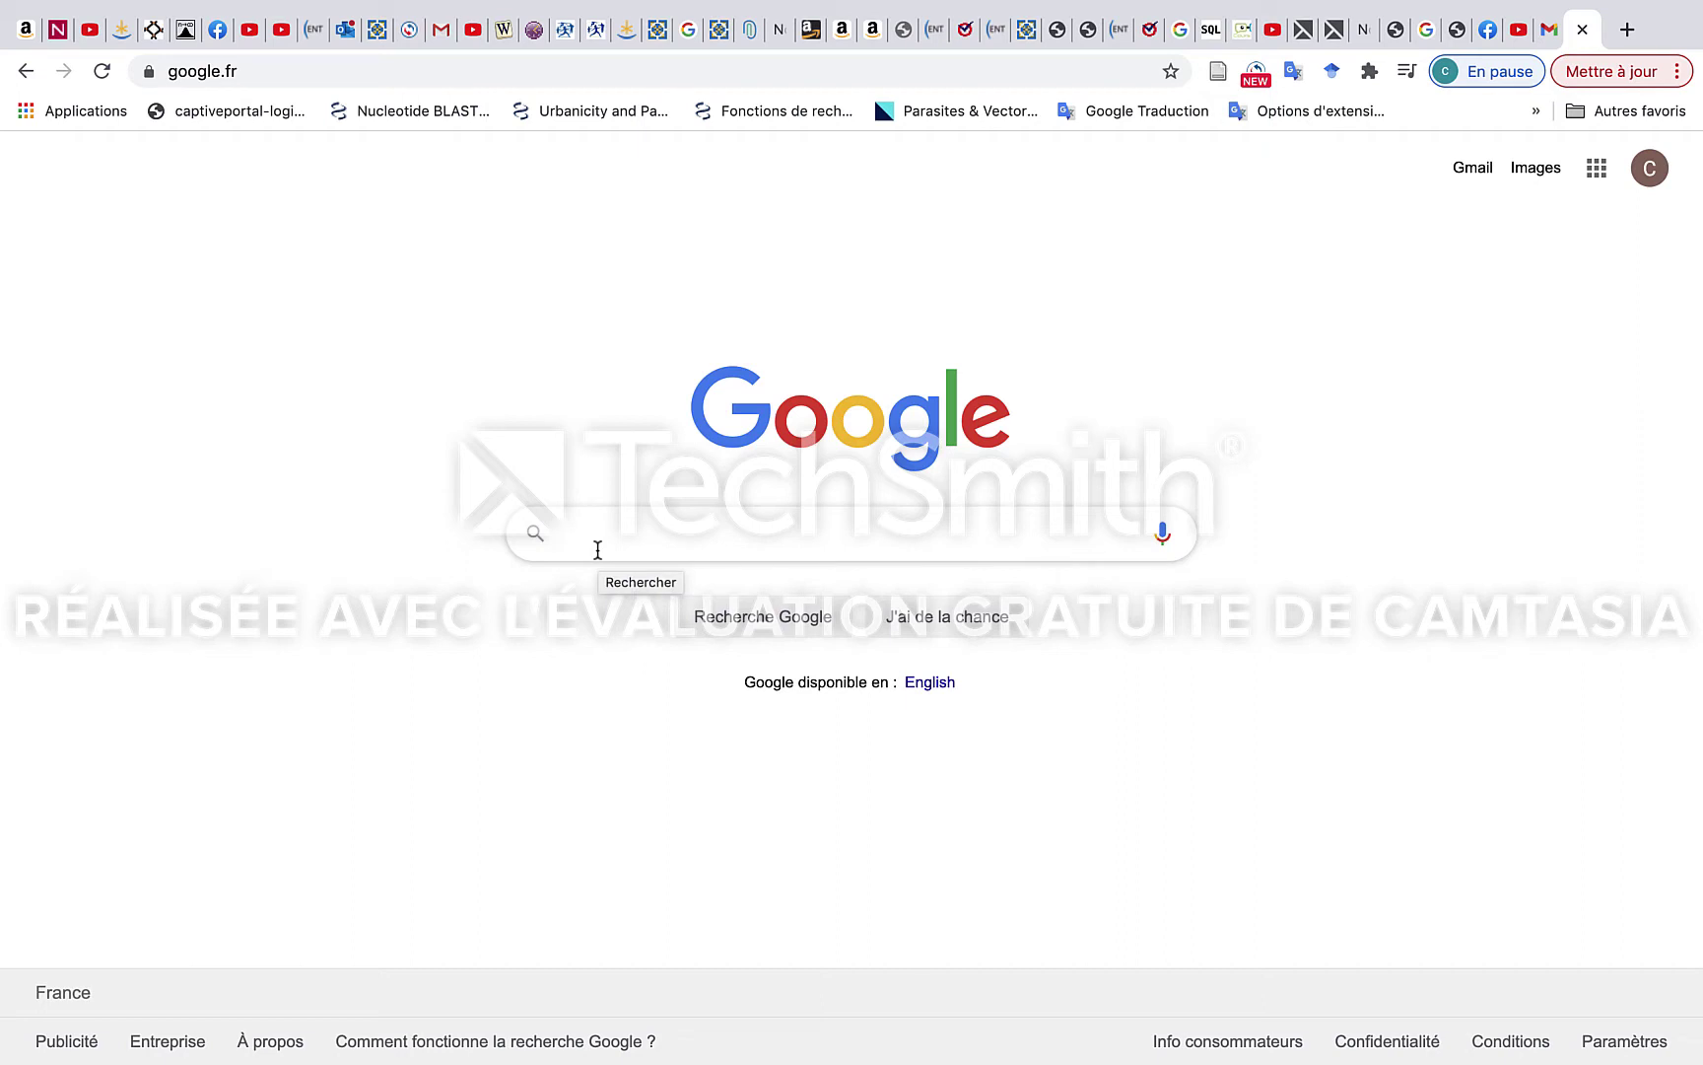
# Search Google for 'campus france' and open the Études en France portal result.
pyautogui.write('c')
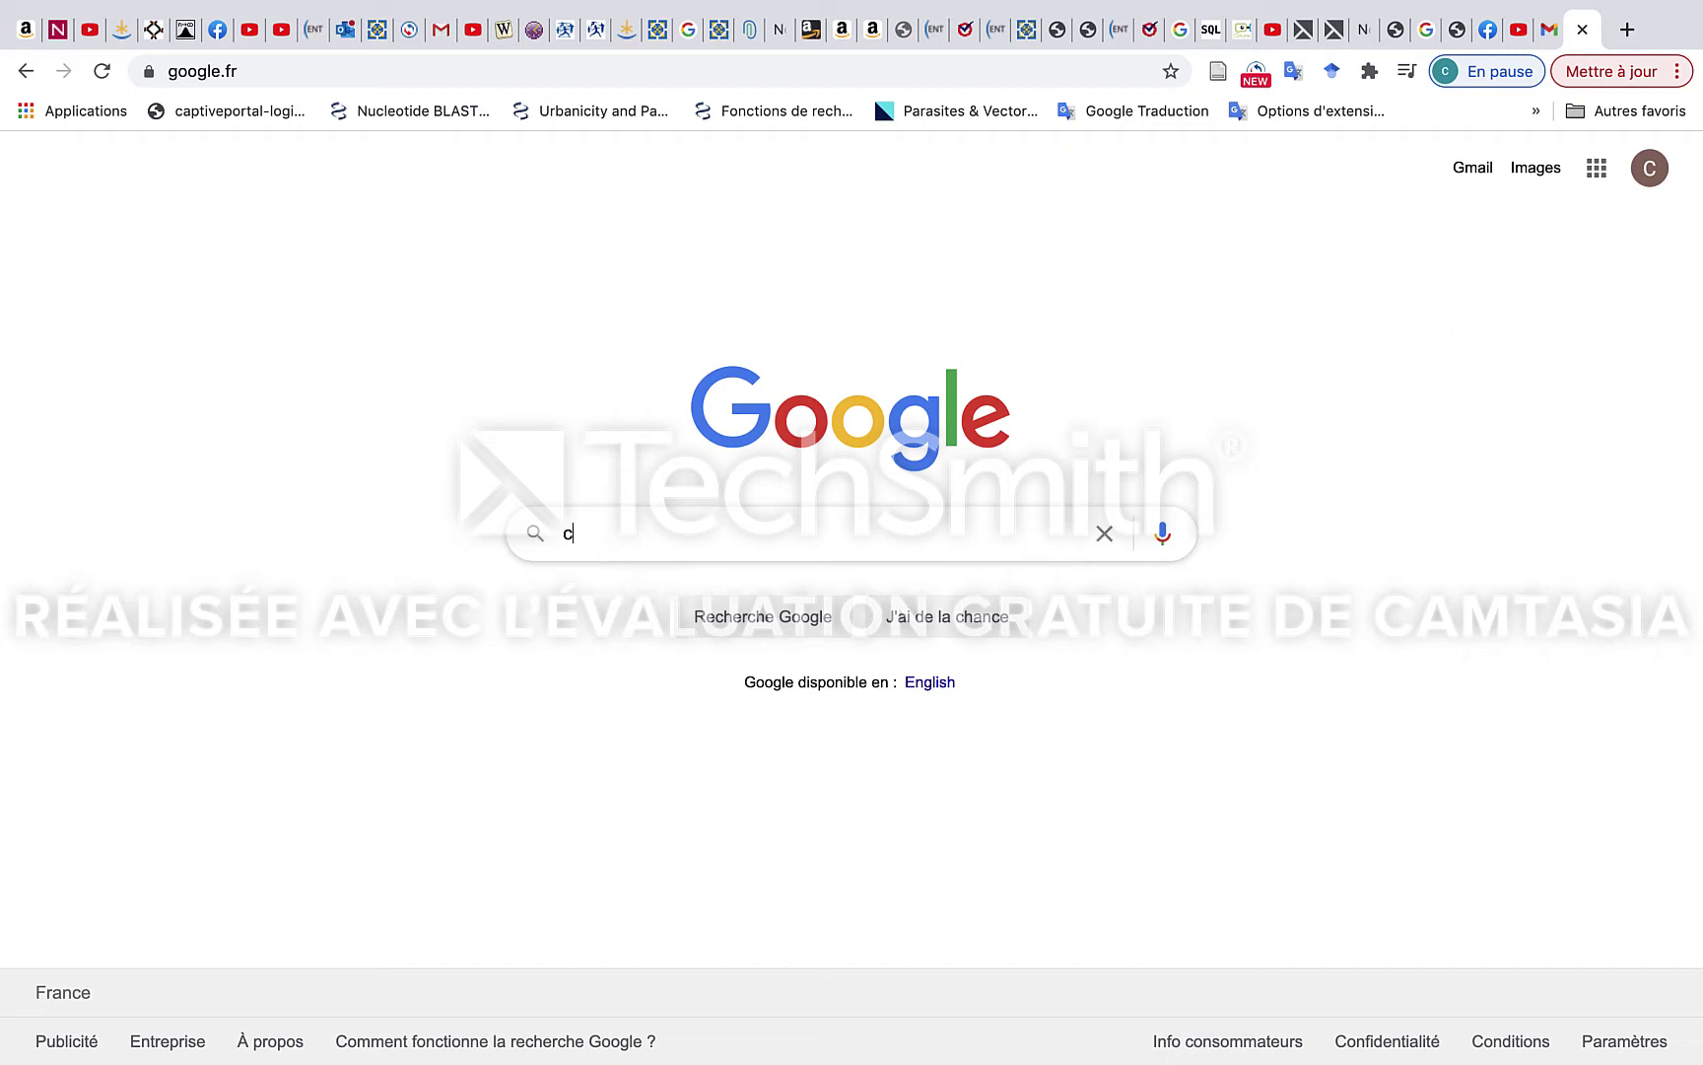
pyautogui.write('ampus')
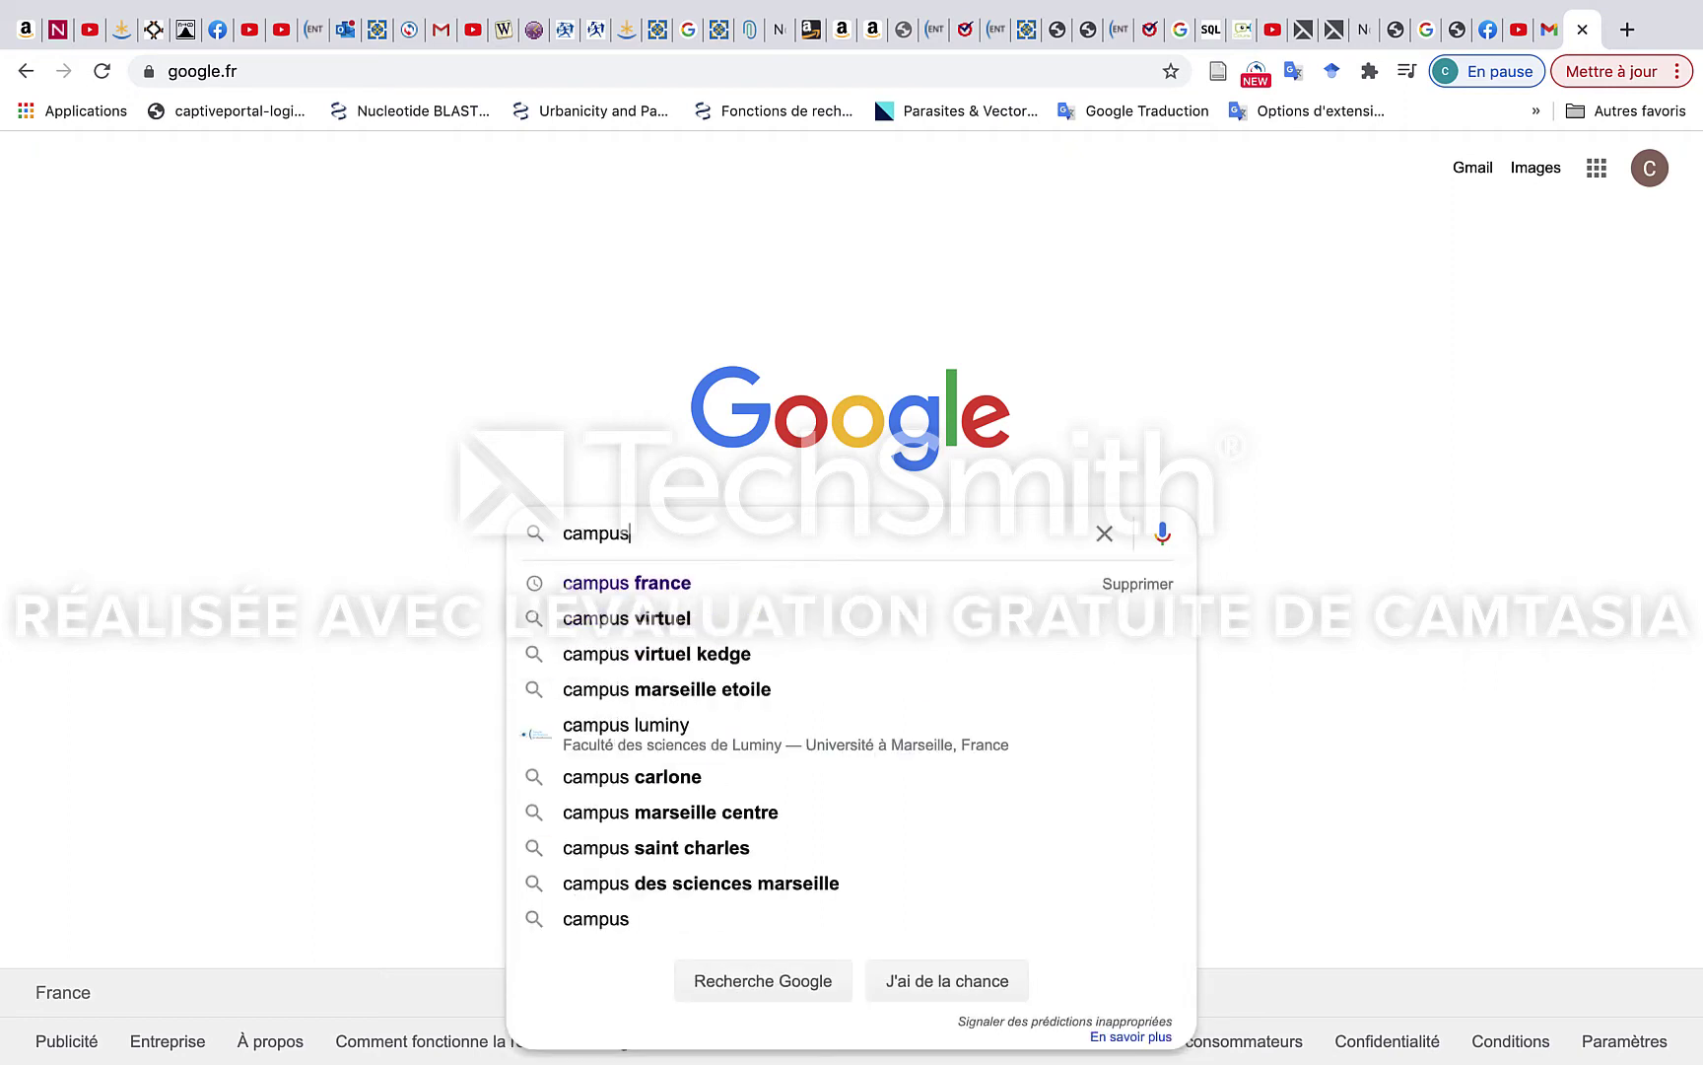
pyautogui.press('Down')
pyautogui.press('Return')
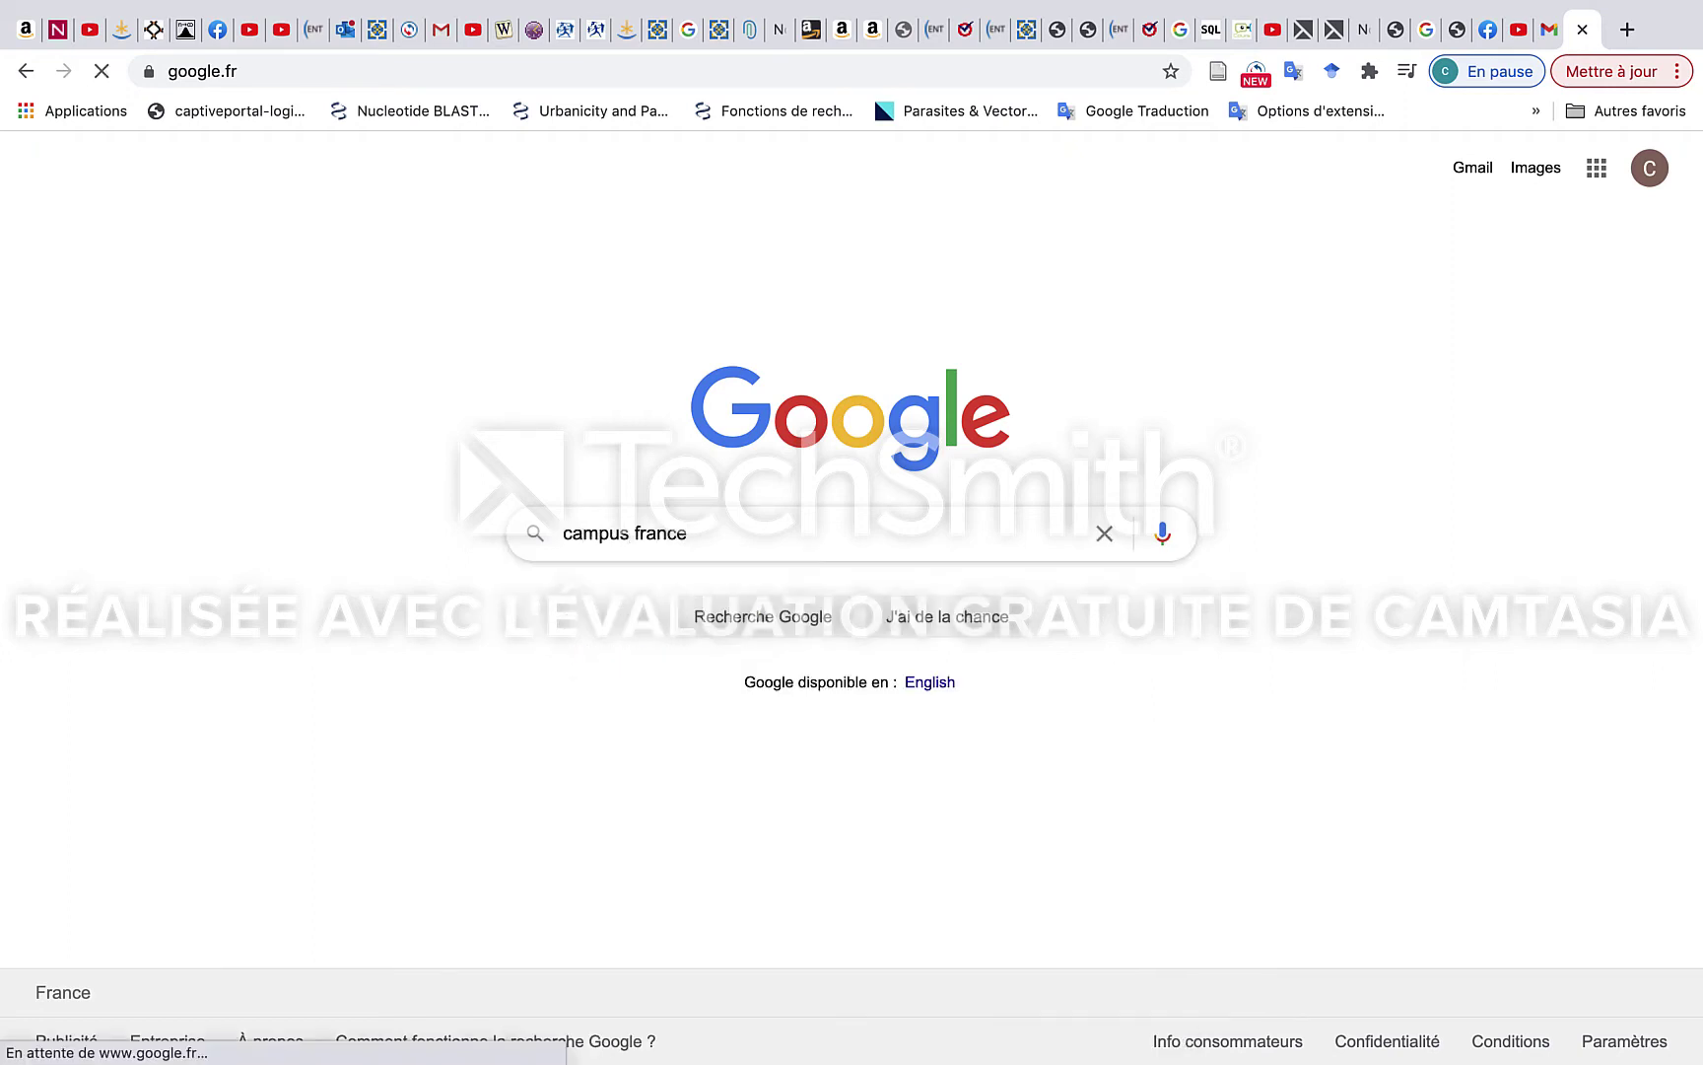
pyautogui.scroll(-10, 596, 558)
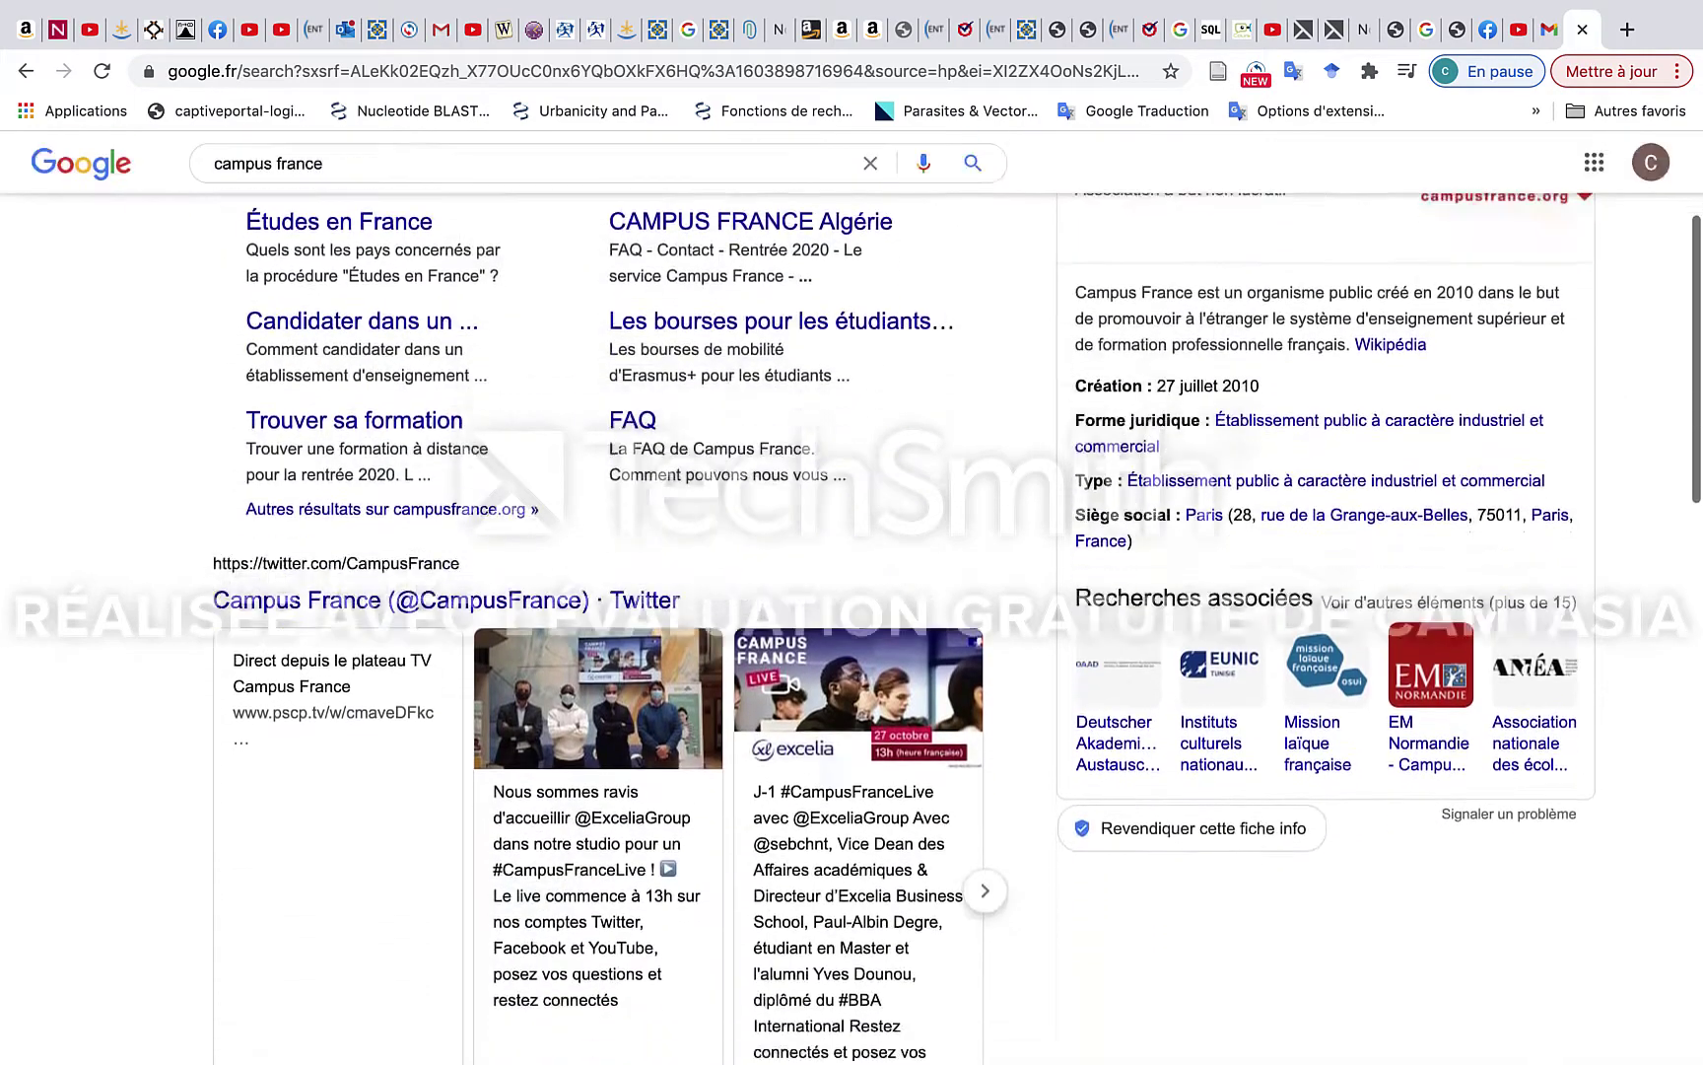
pyautogui.click(385, 632)
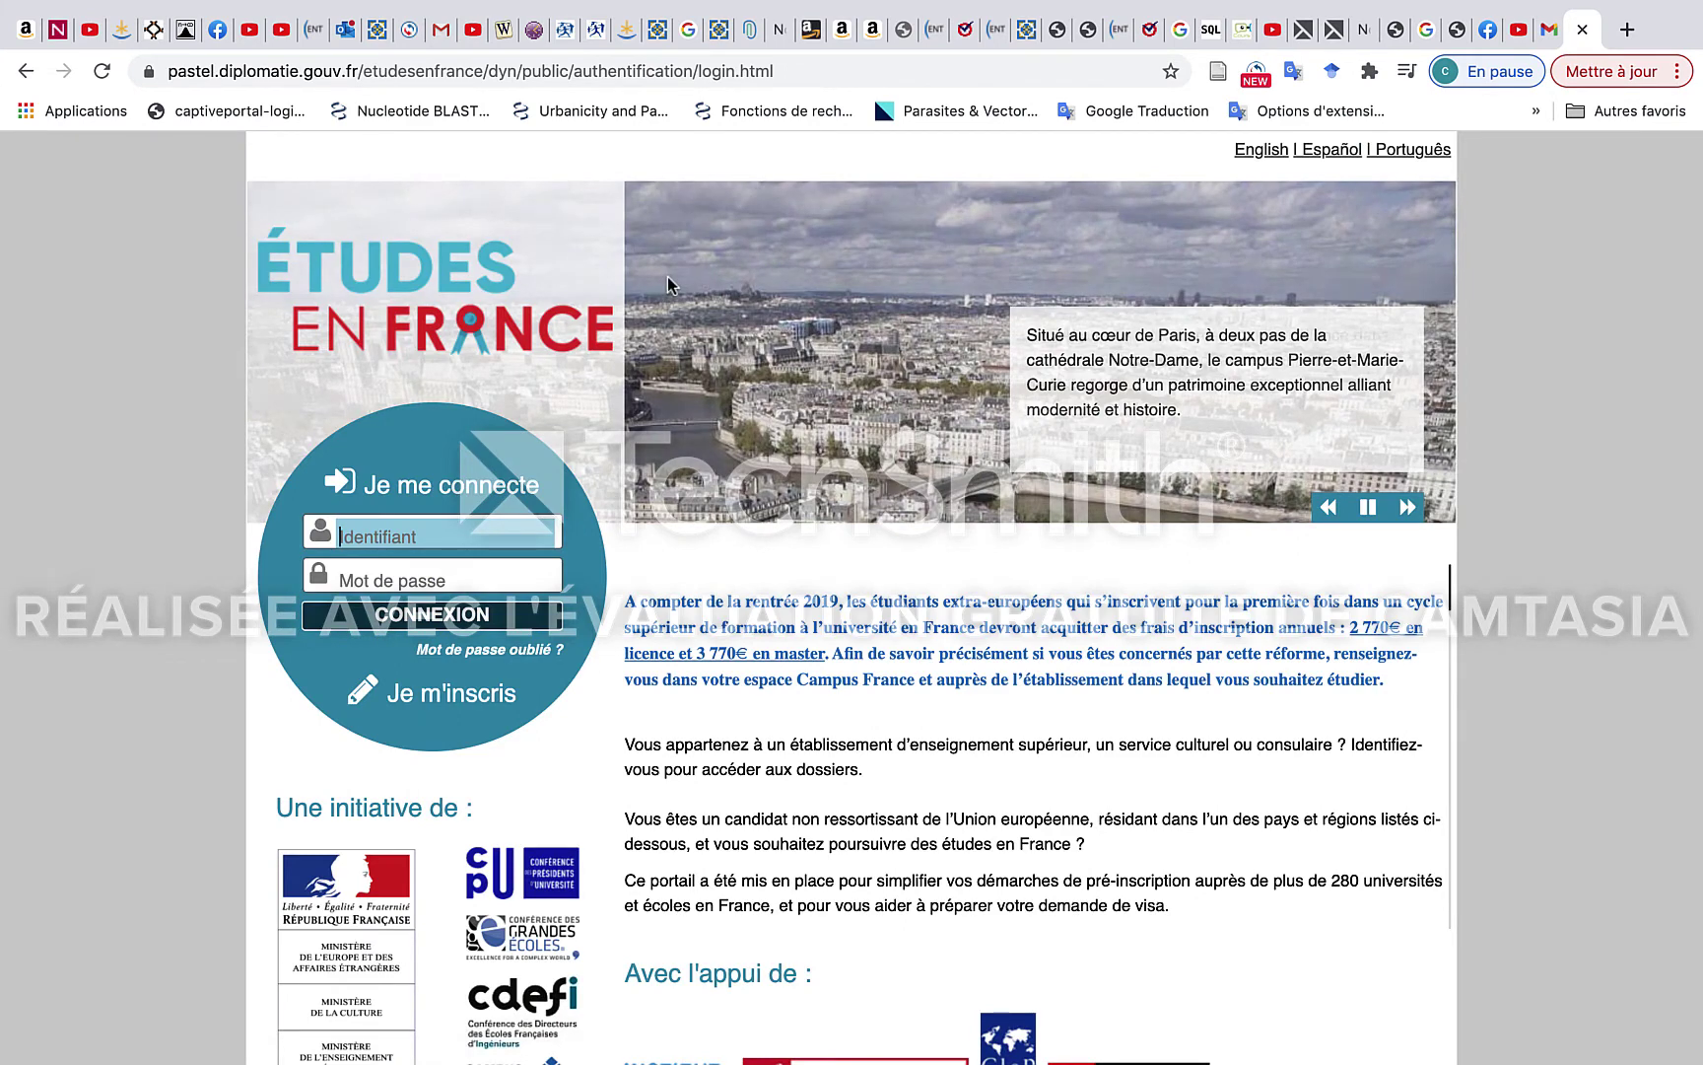
# Sign in with the account e-mail and password; the portal rejects the credentials.
pyautogui.scroll(-1, 799, 327)
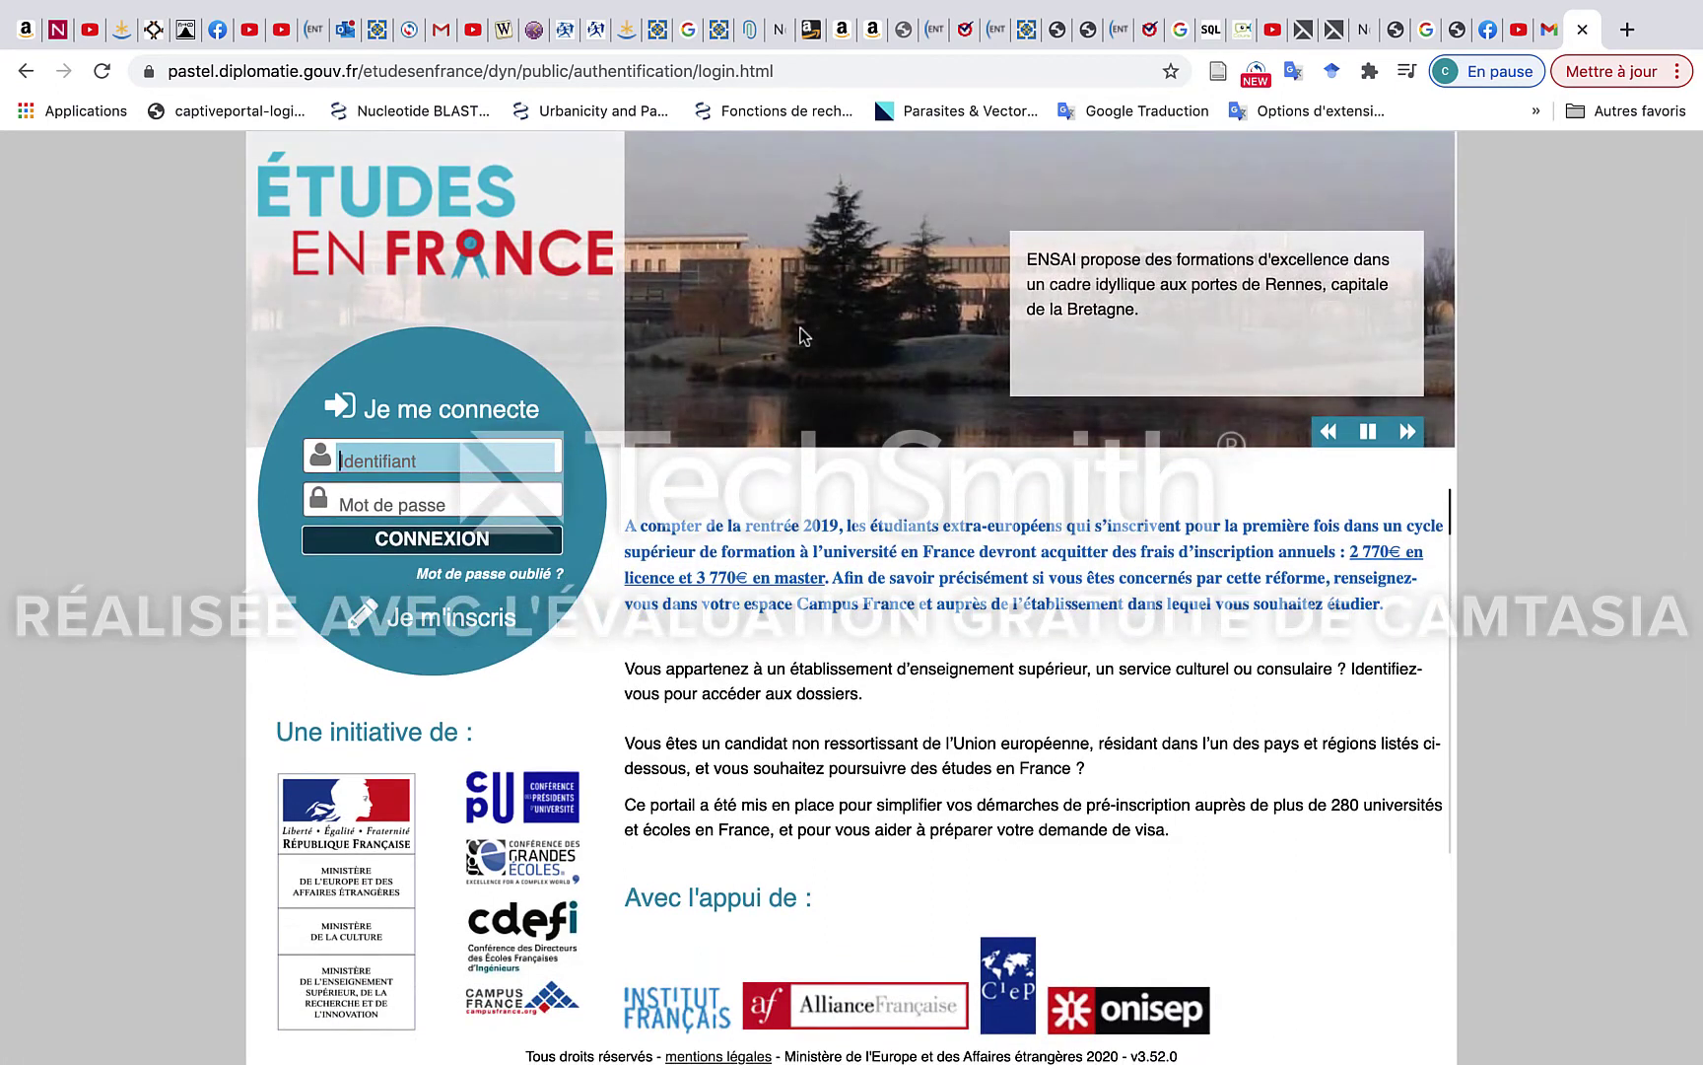
pyautogui.scroll(-1, 799, 335)
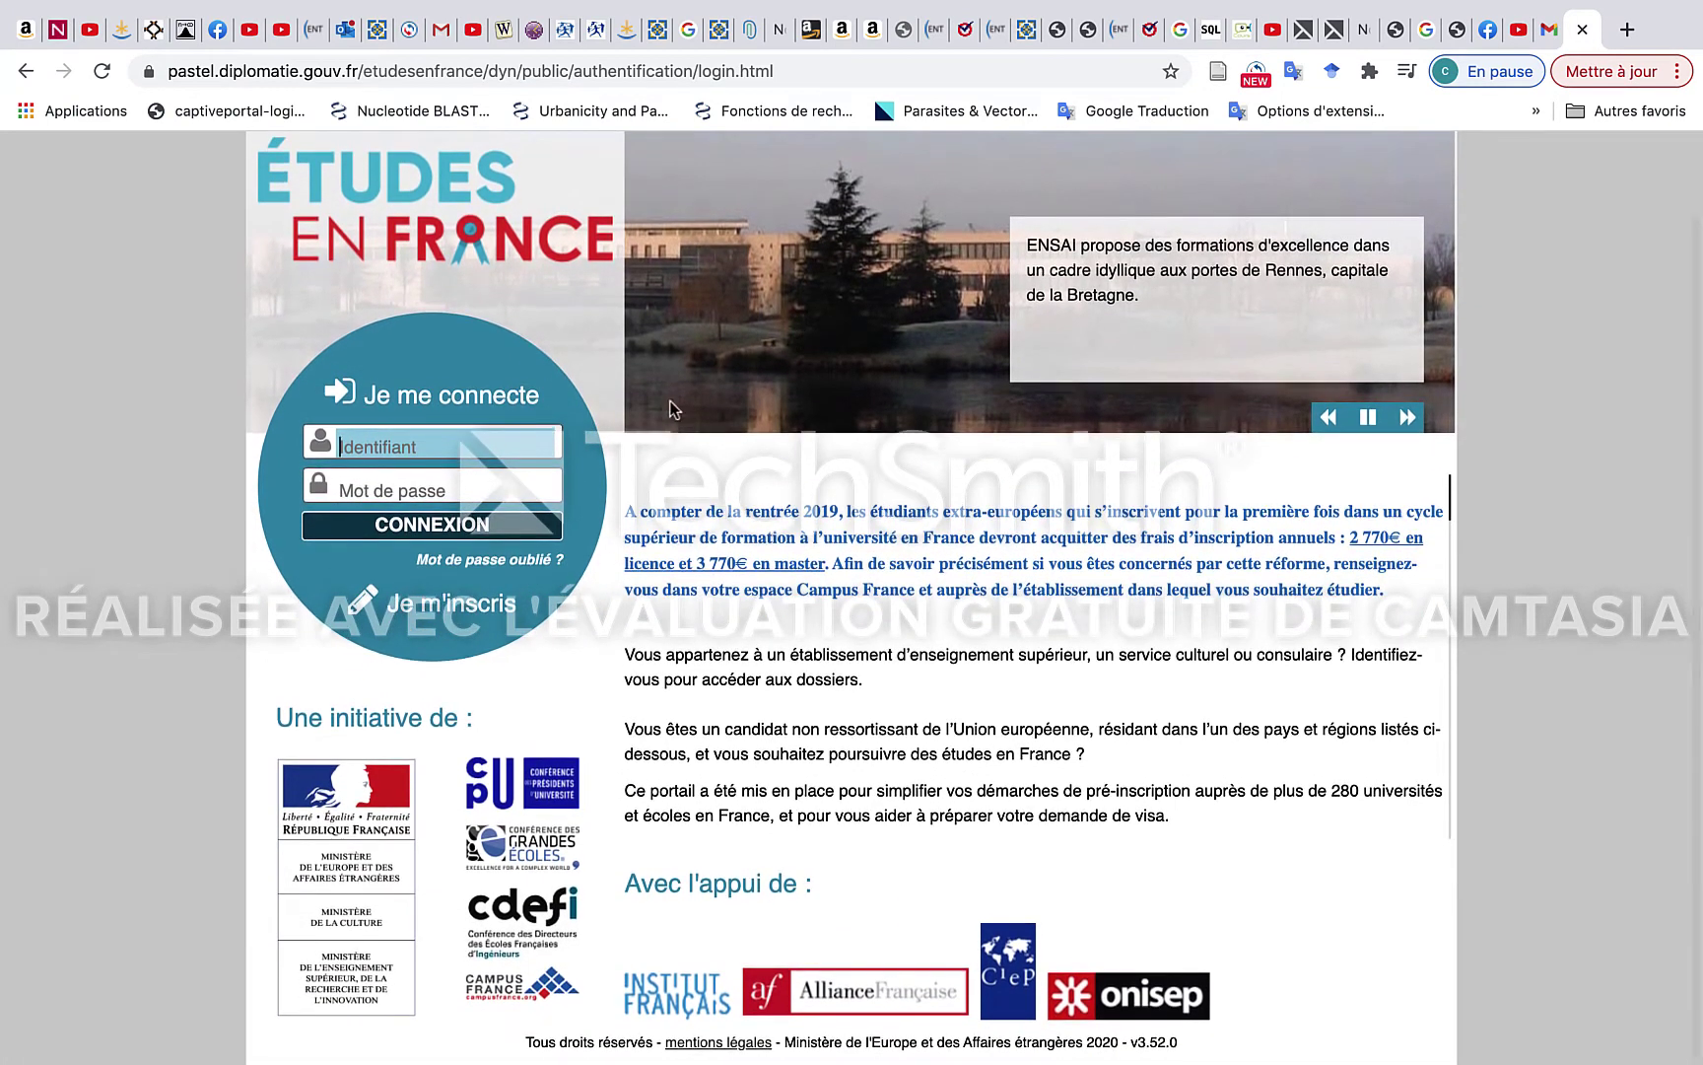
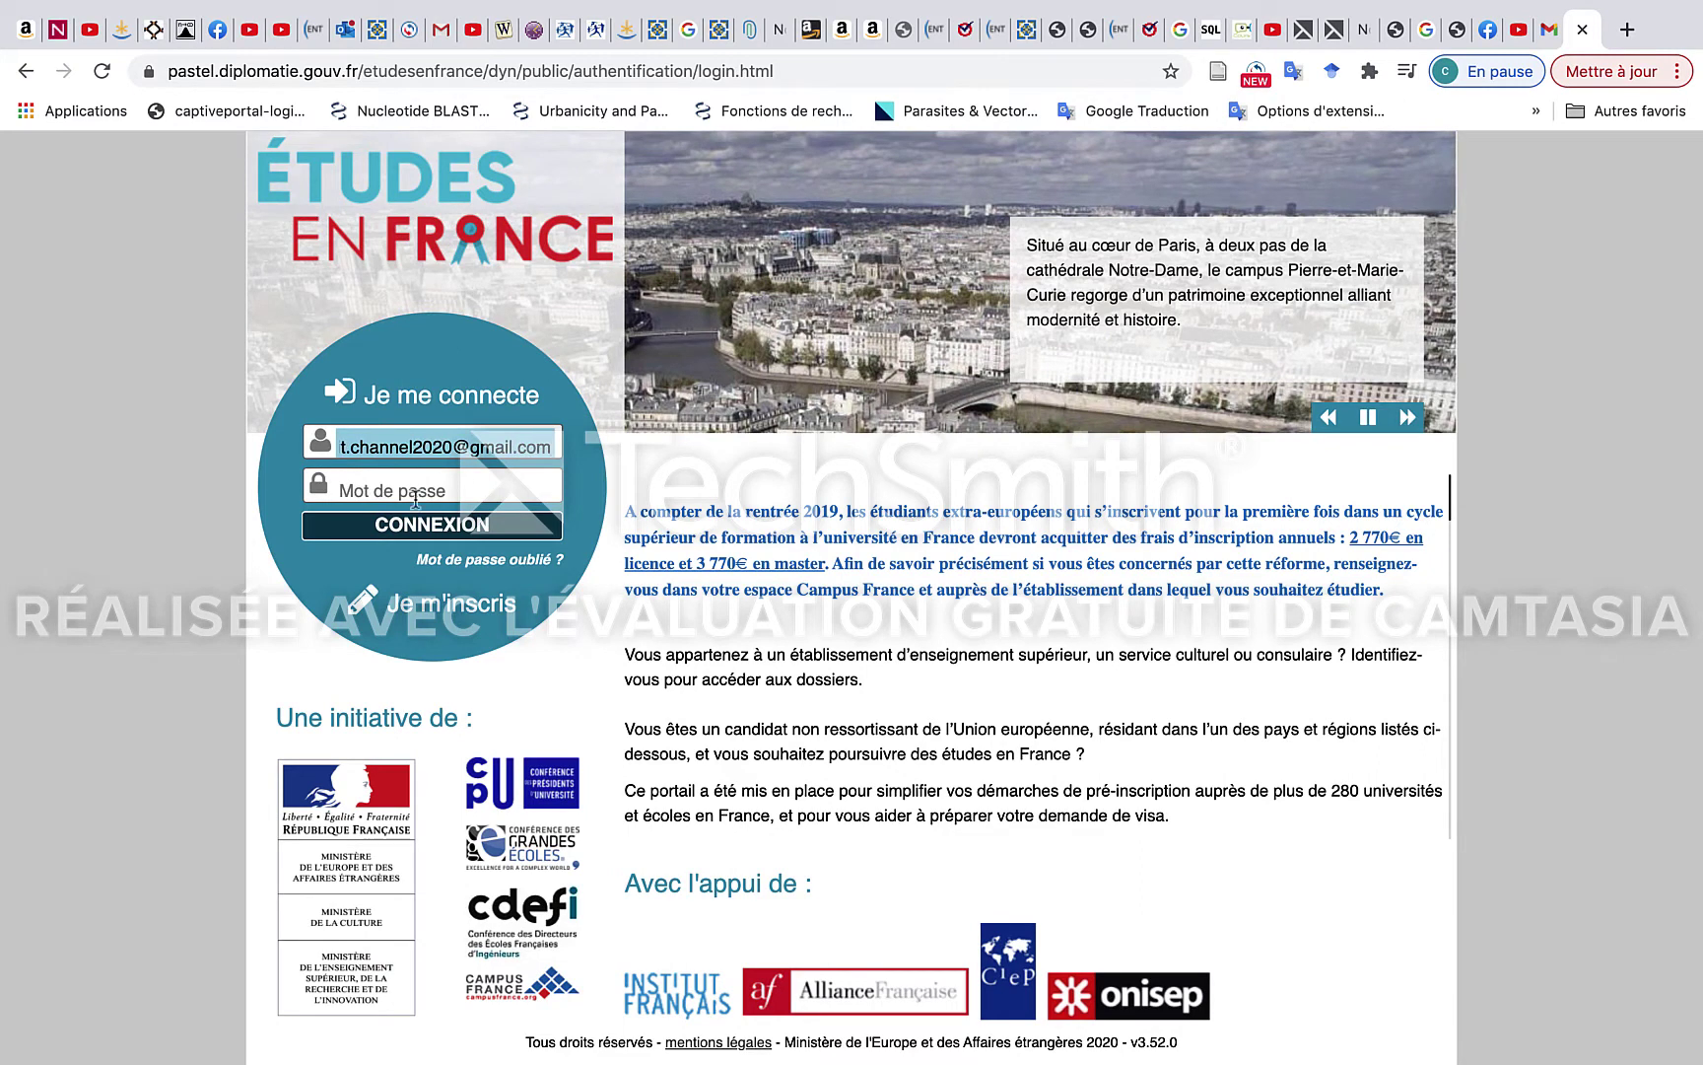
pyautogui.click(413, 499)
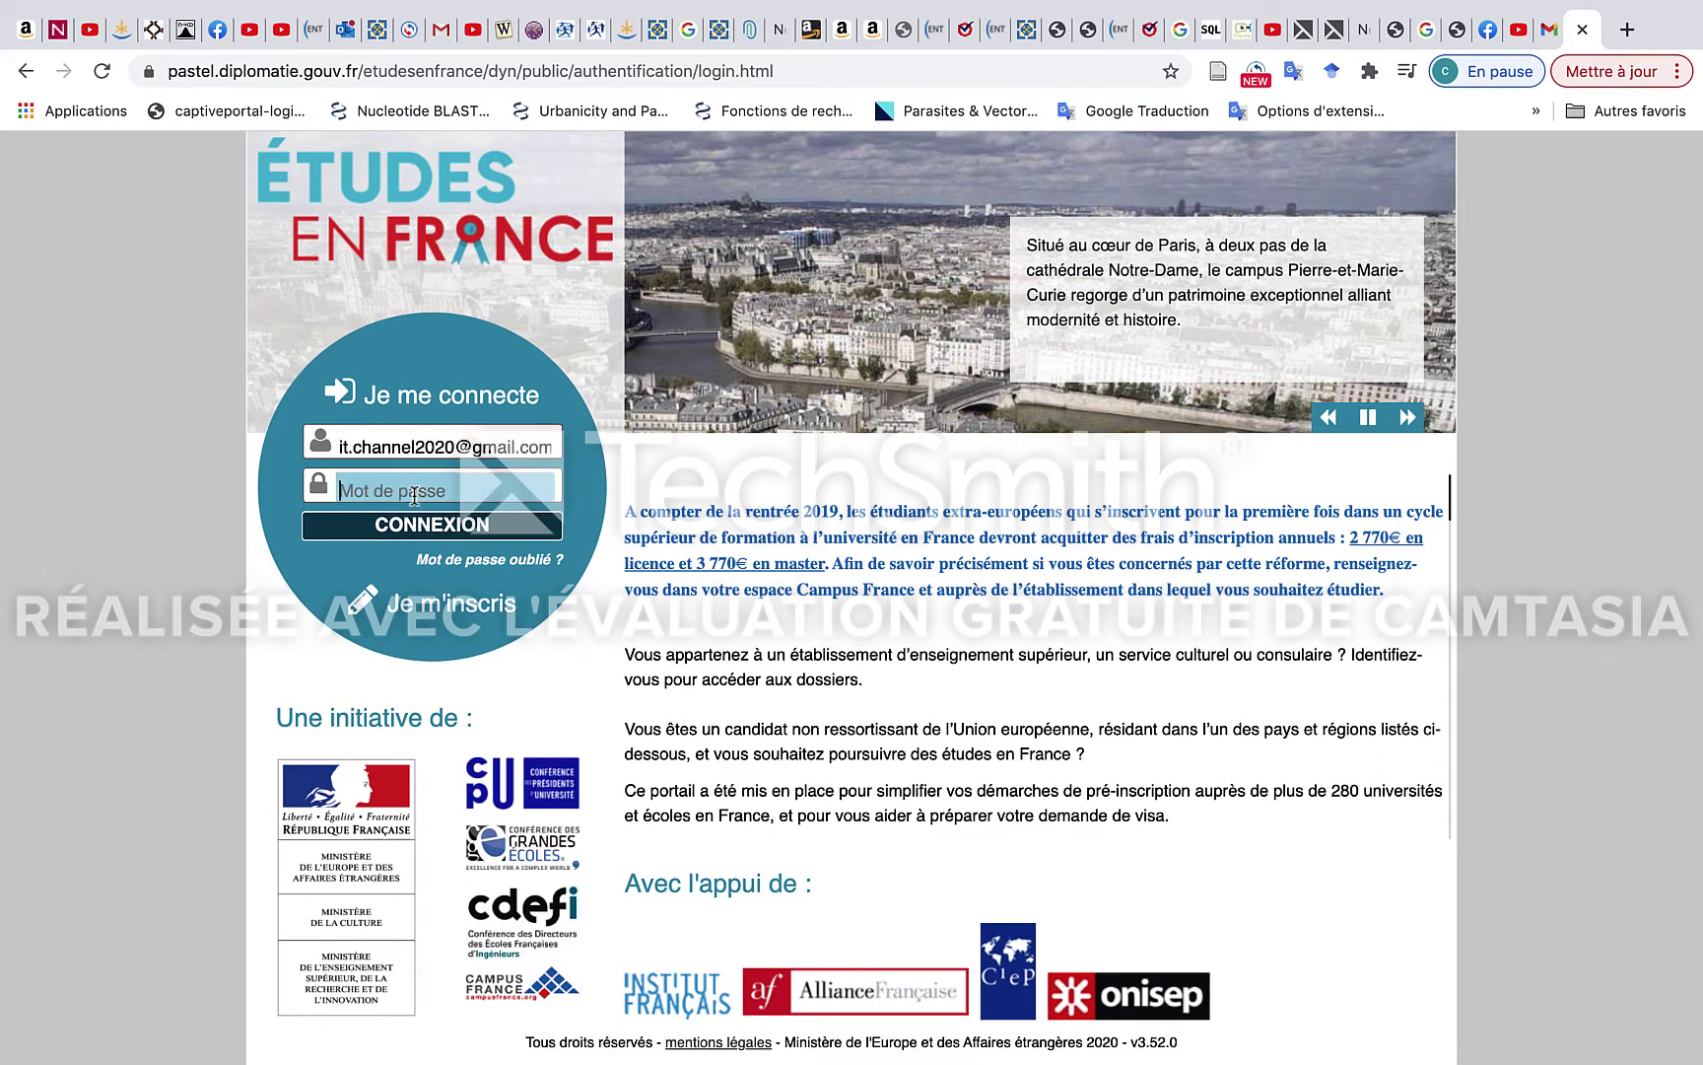
pyautogui.write('****')
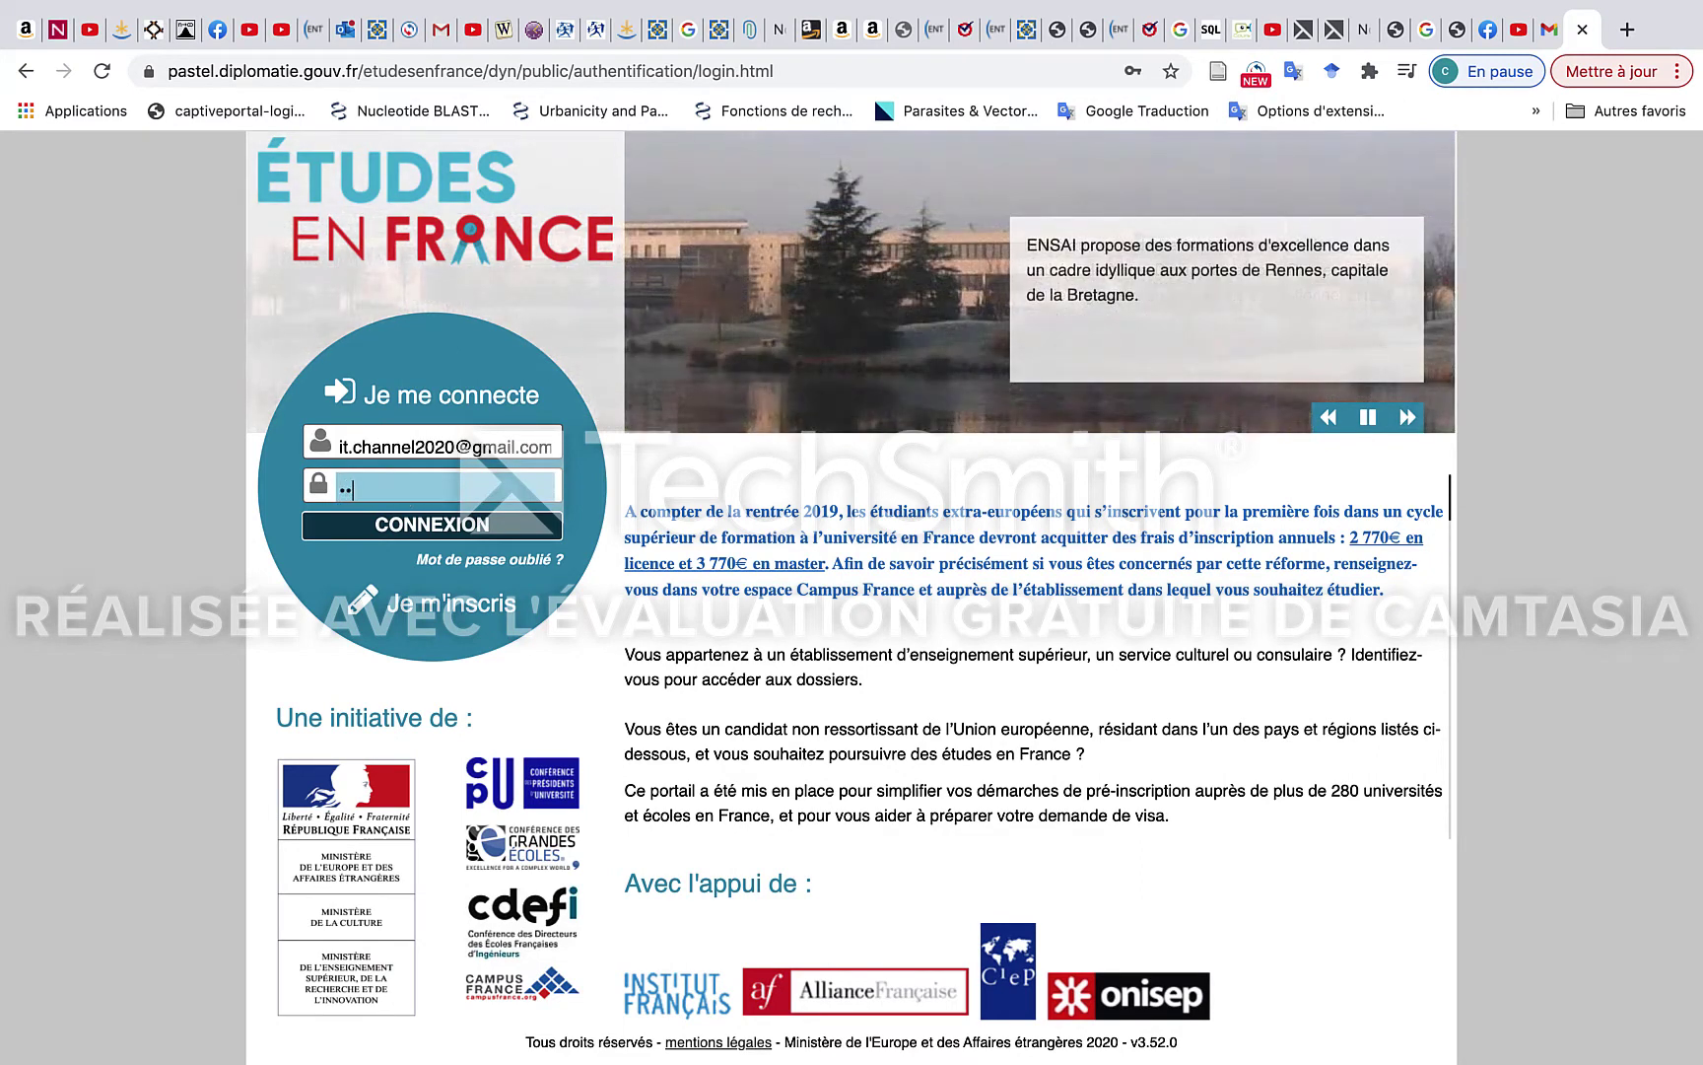
pyautogui.write('***')
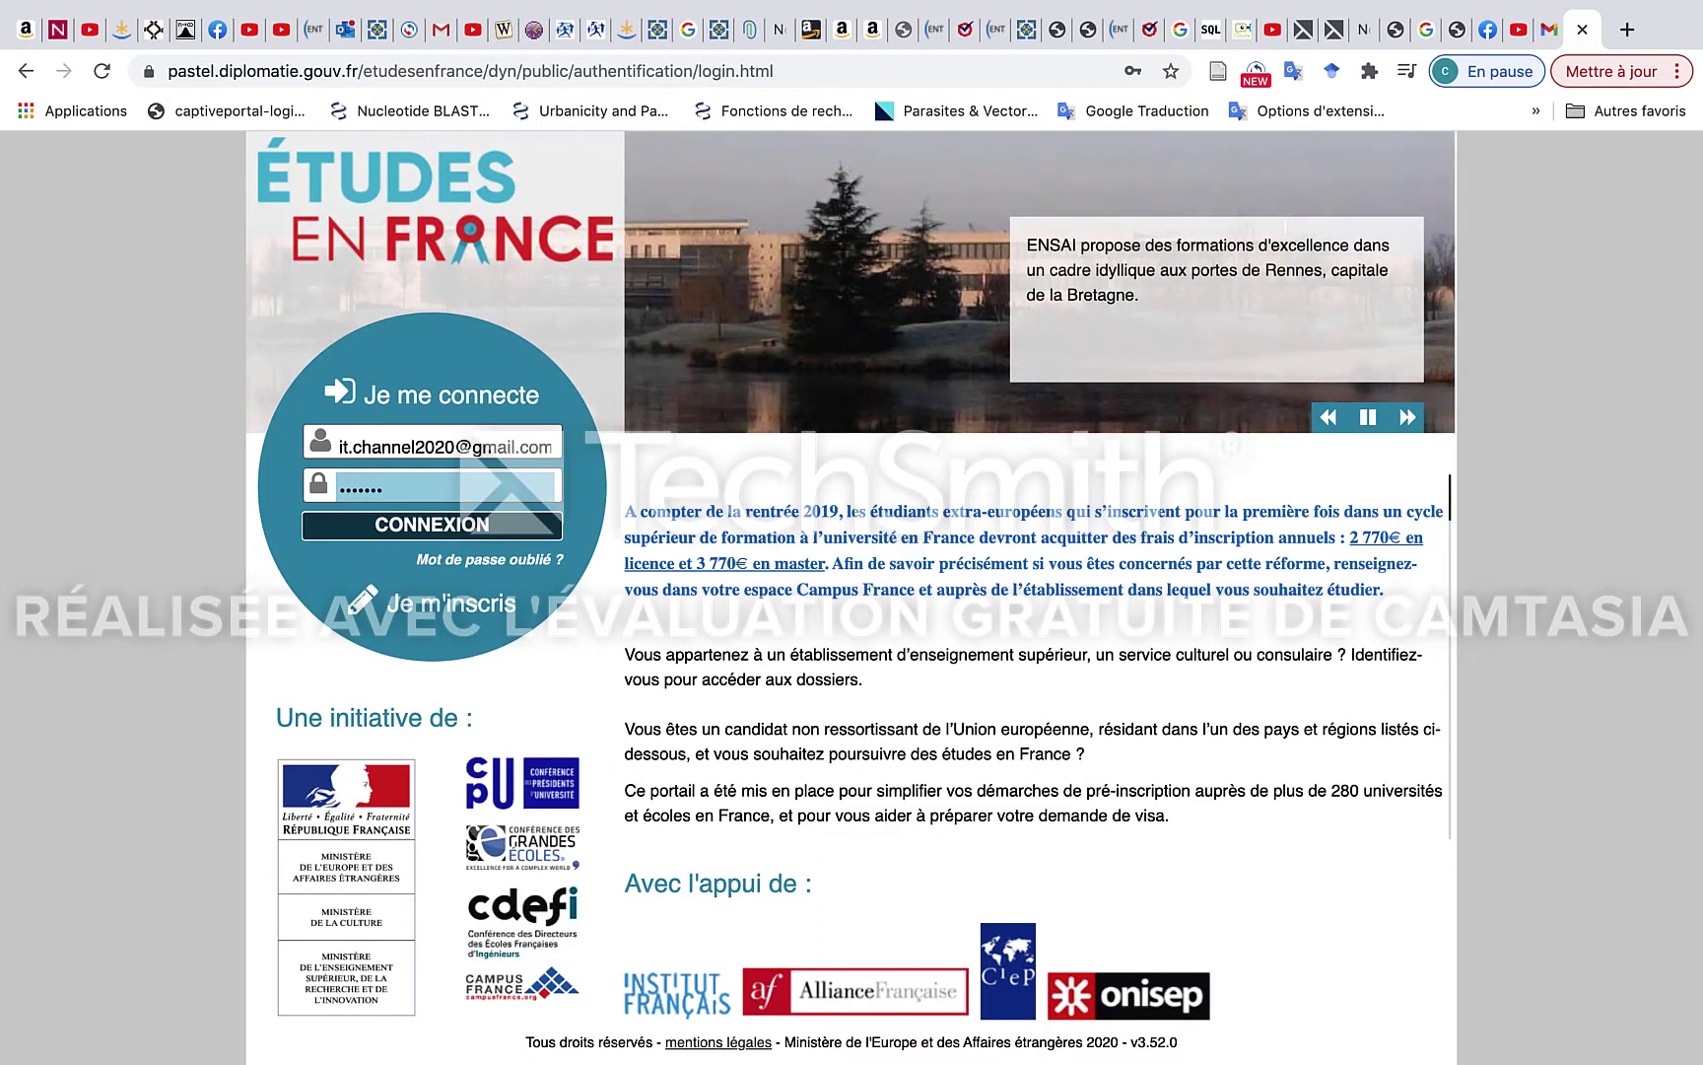
pyautogui.write('**')
pyautogui.press('Return')
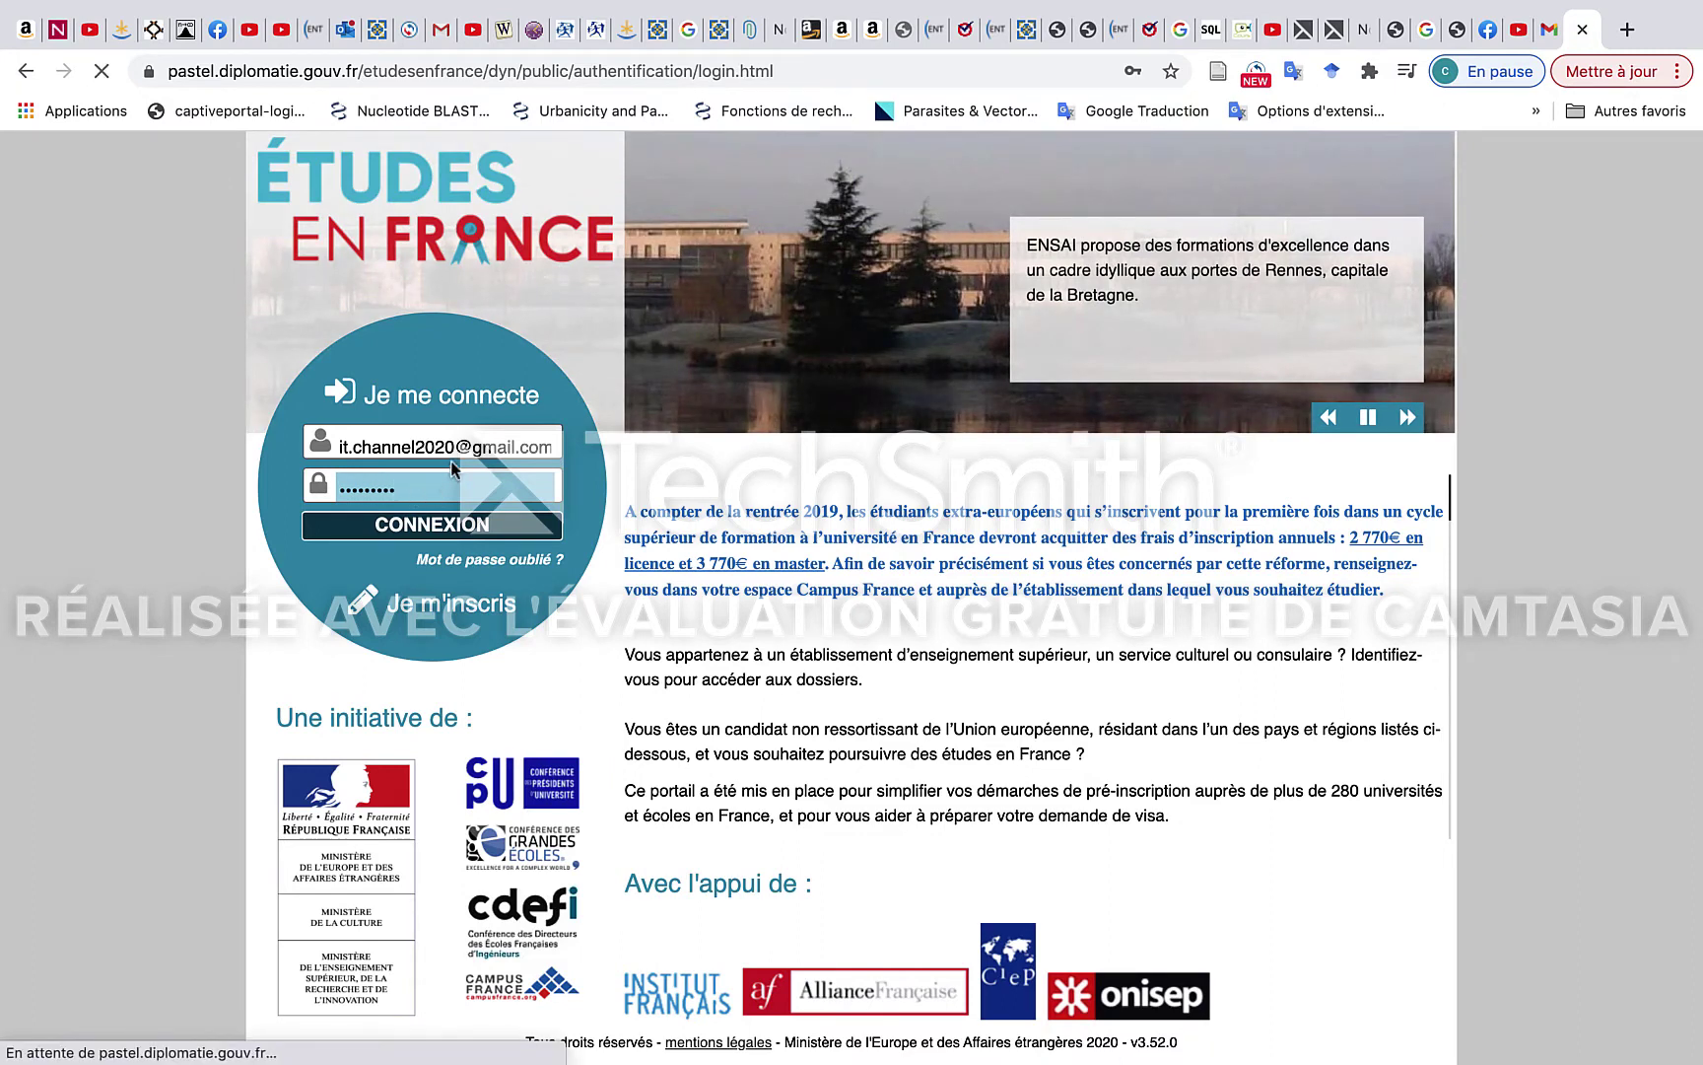
pyautogui.click(444, 532)
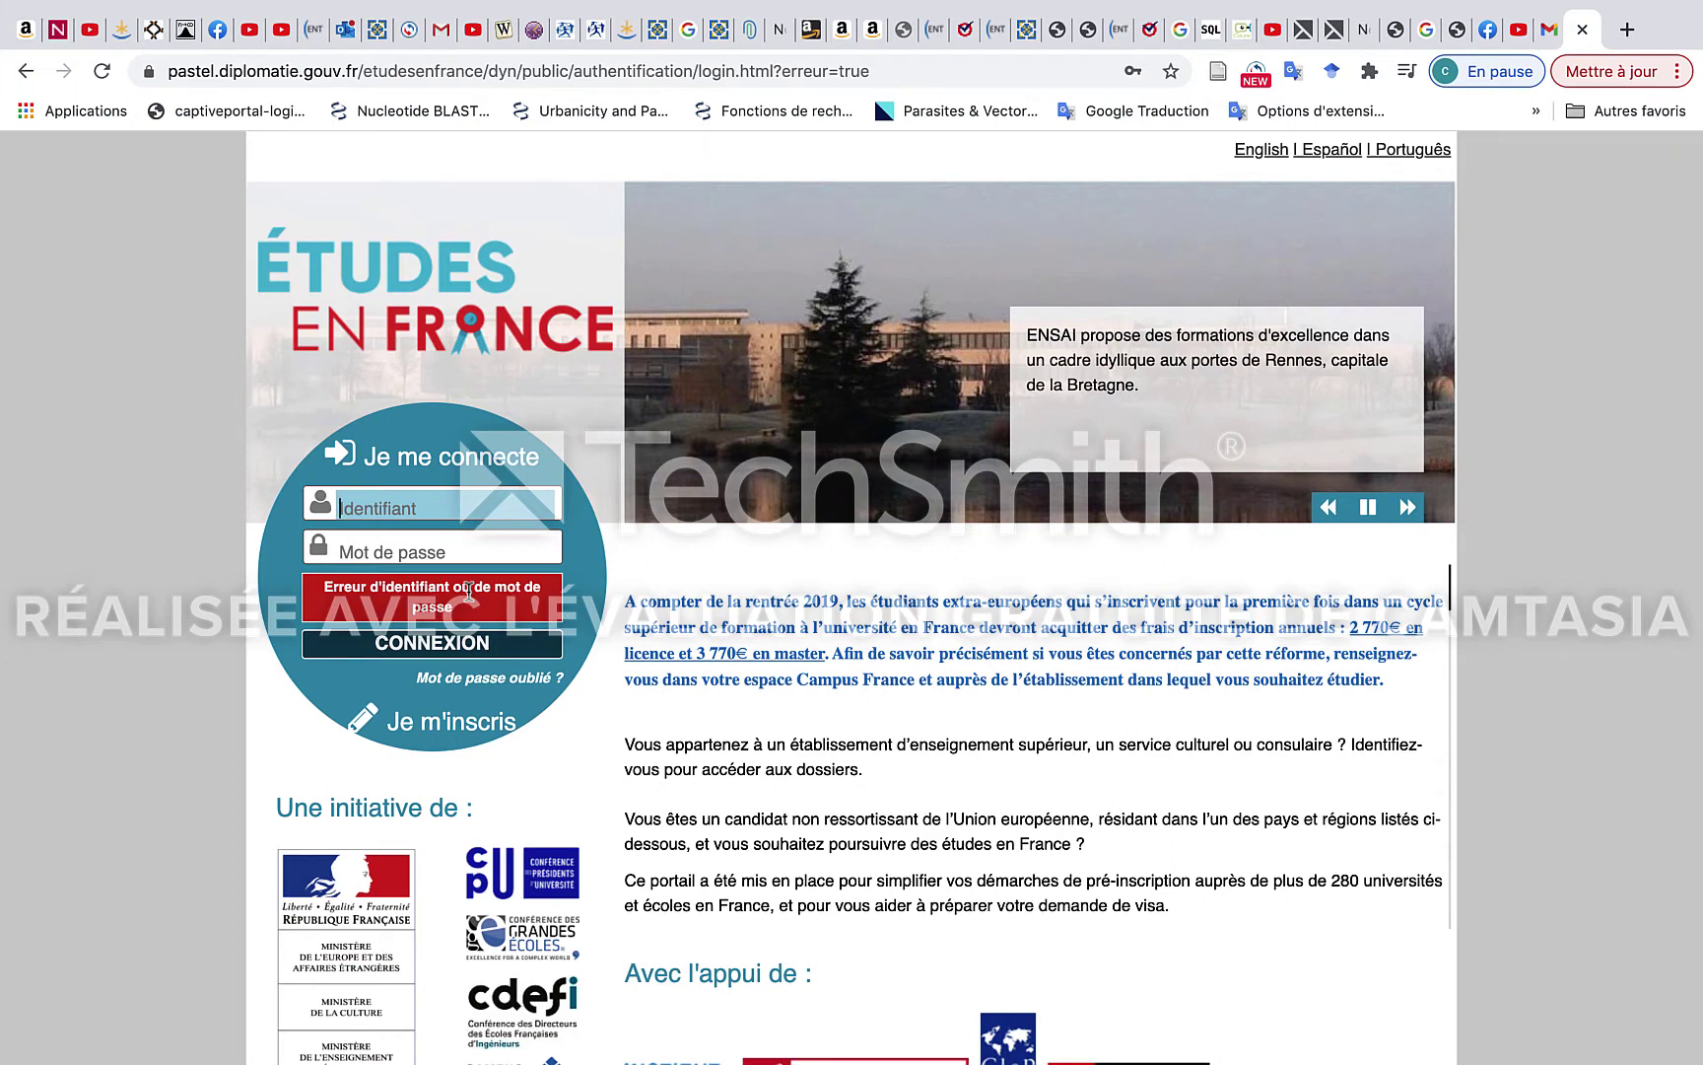
# Request a password-reset e-mail for the account address, then check the Gmail inbox.
pyautogui.scroll(-1, 471, 592)
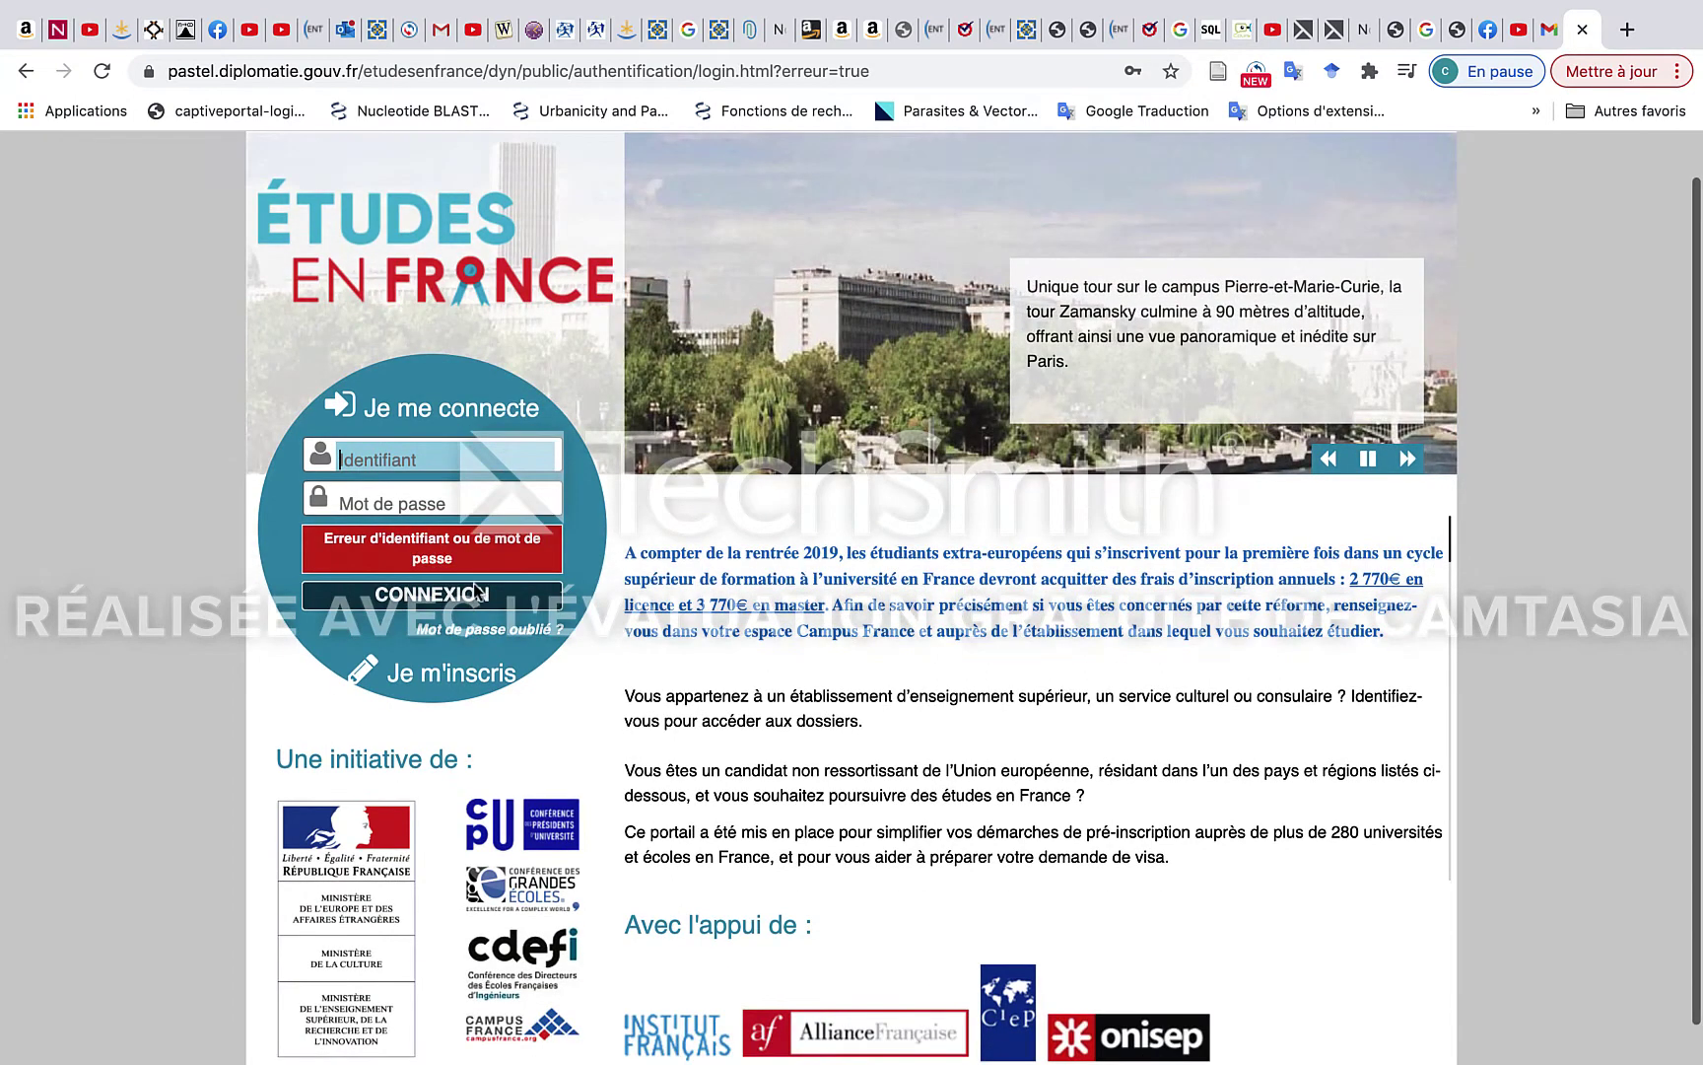
pyautogui.scroll(-1, 476, 591)
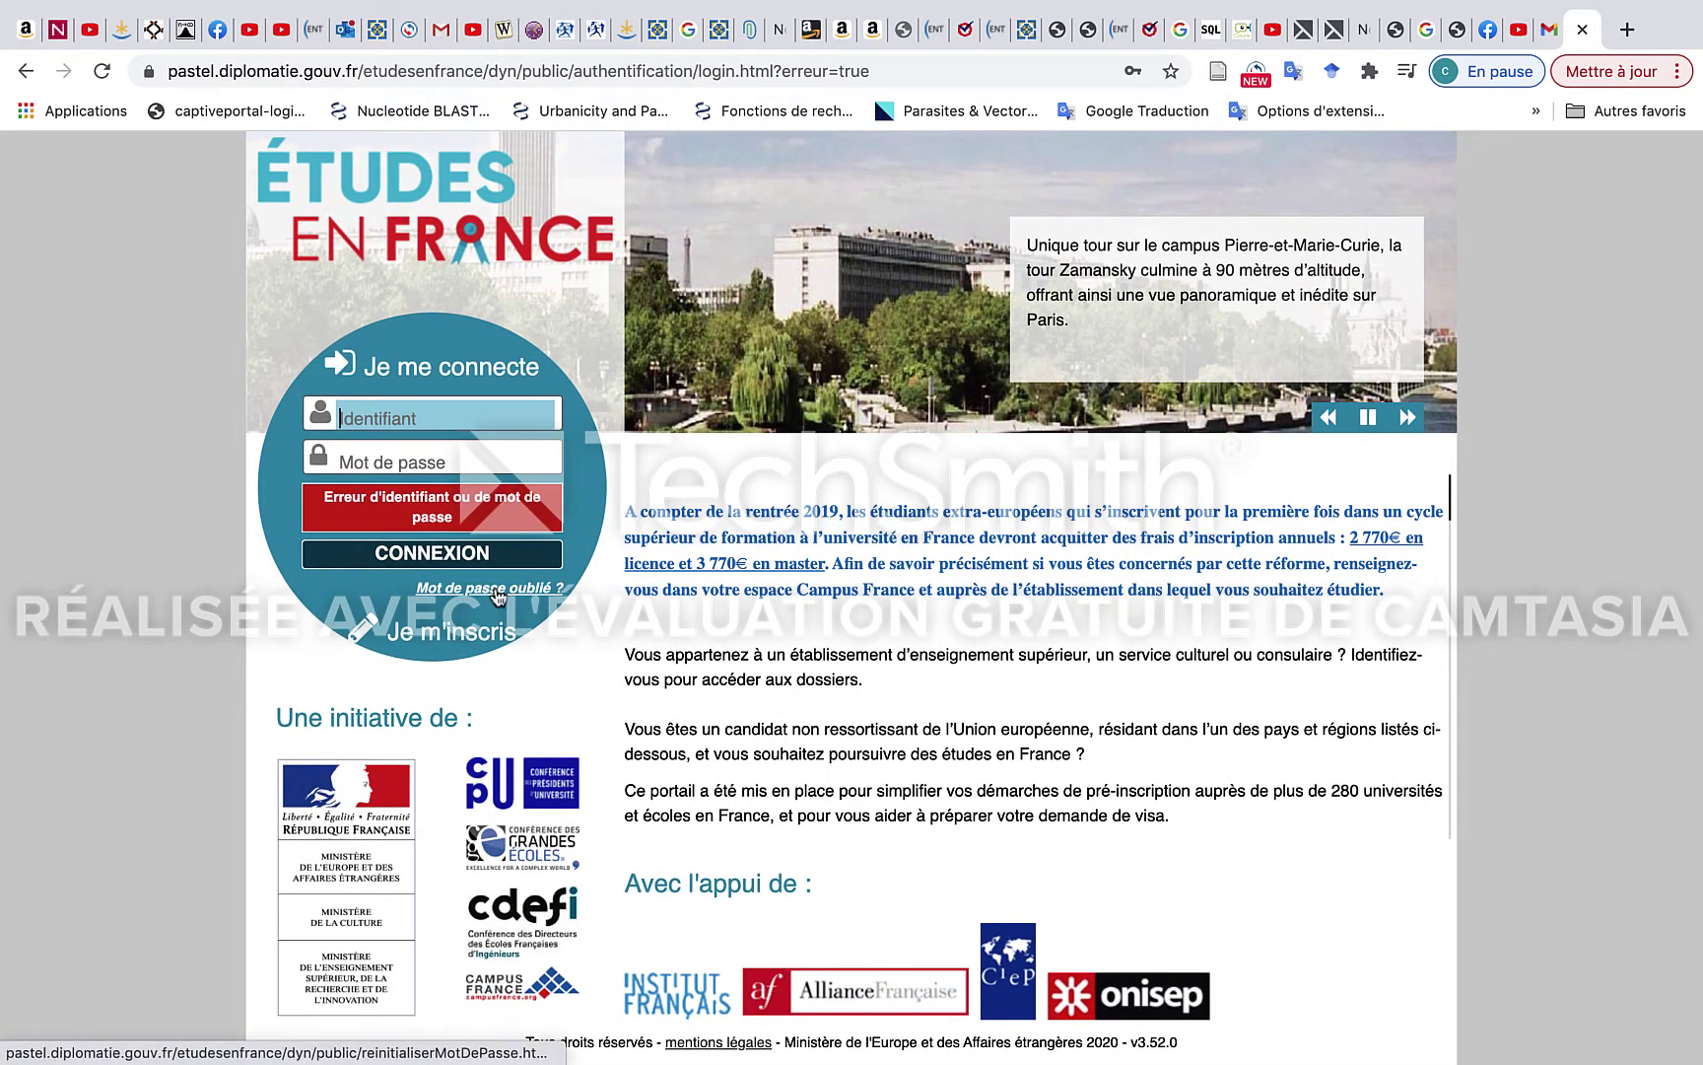
pyautogui.click(496, 589)
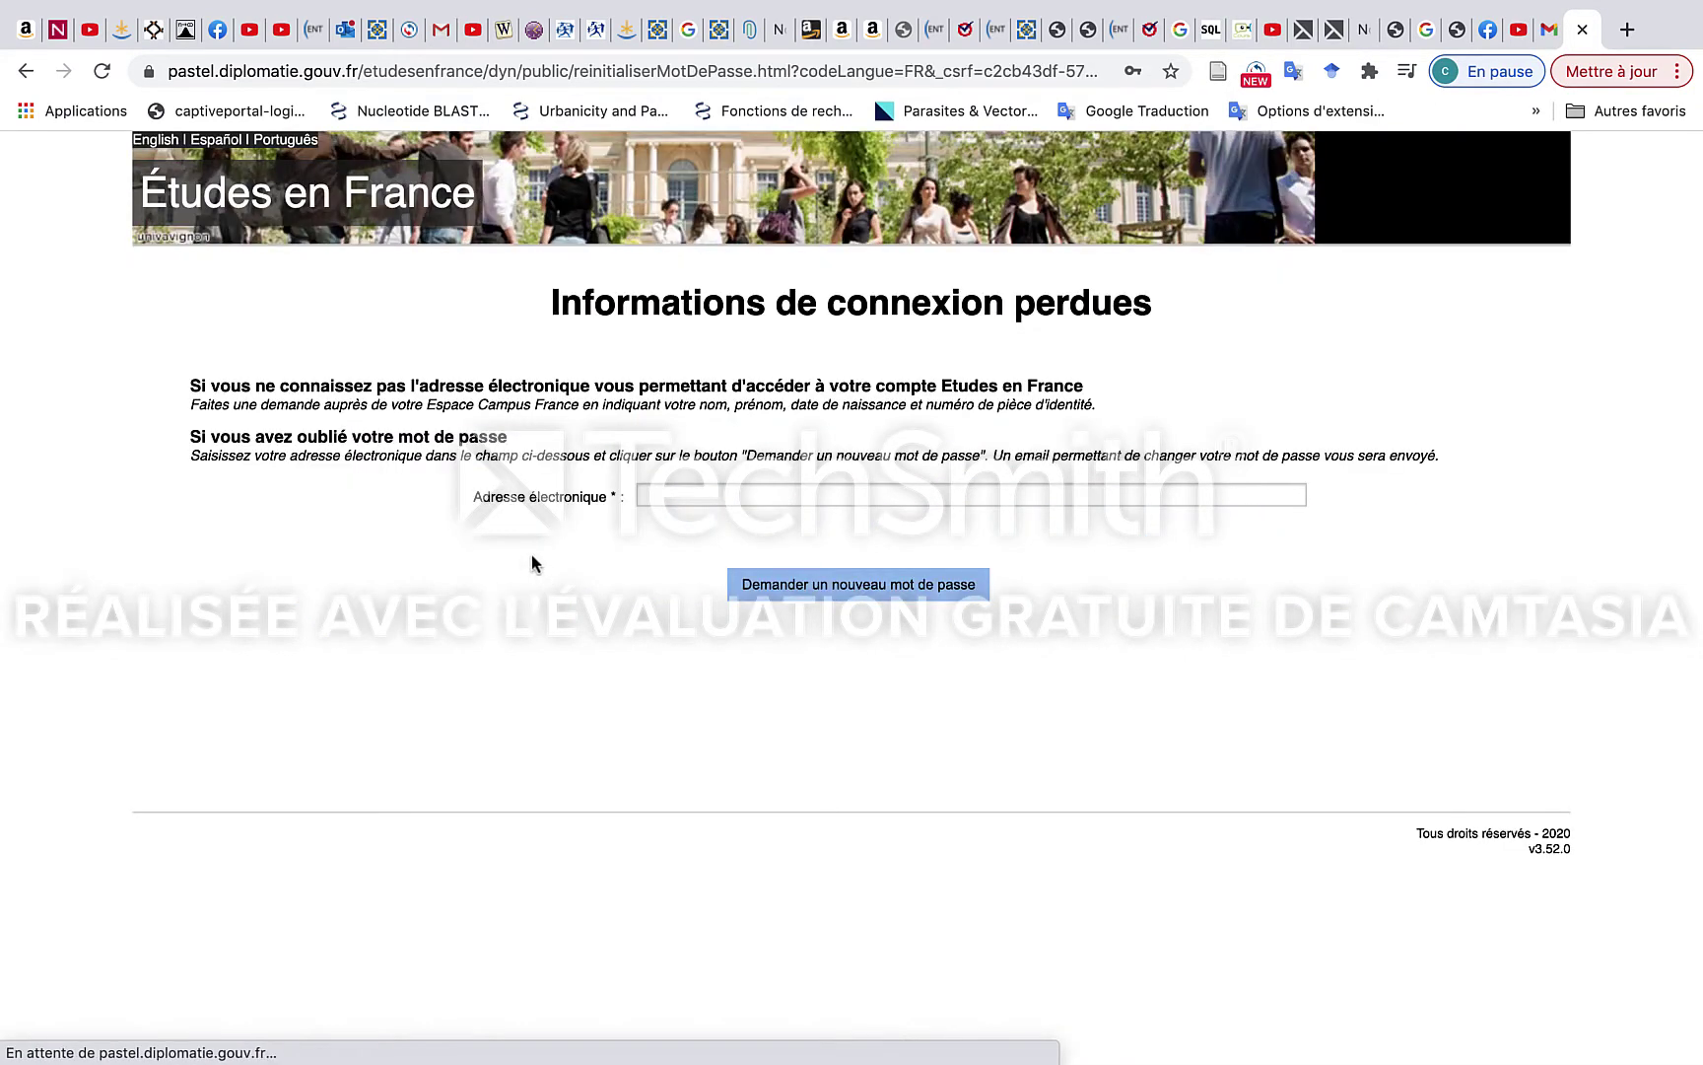
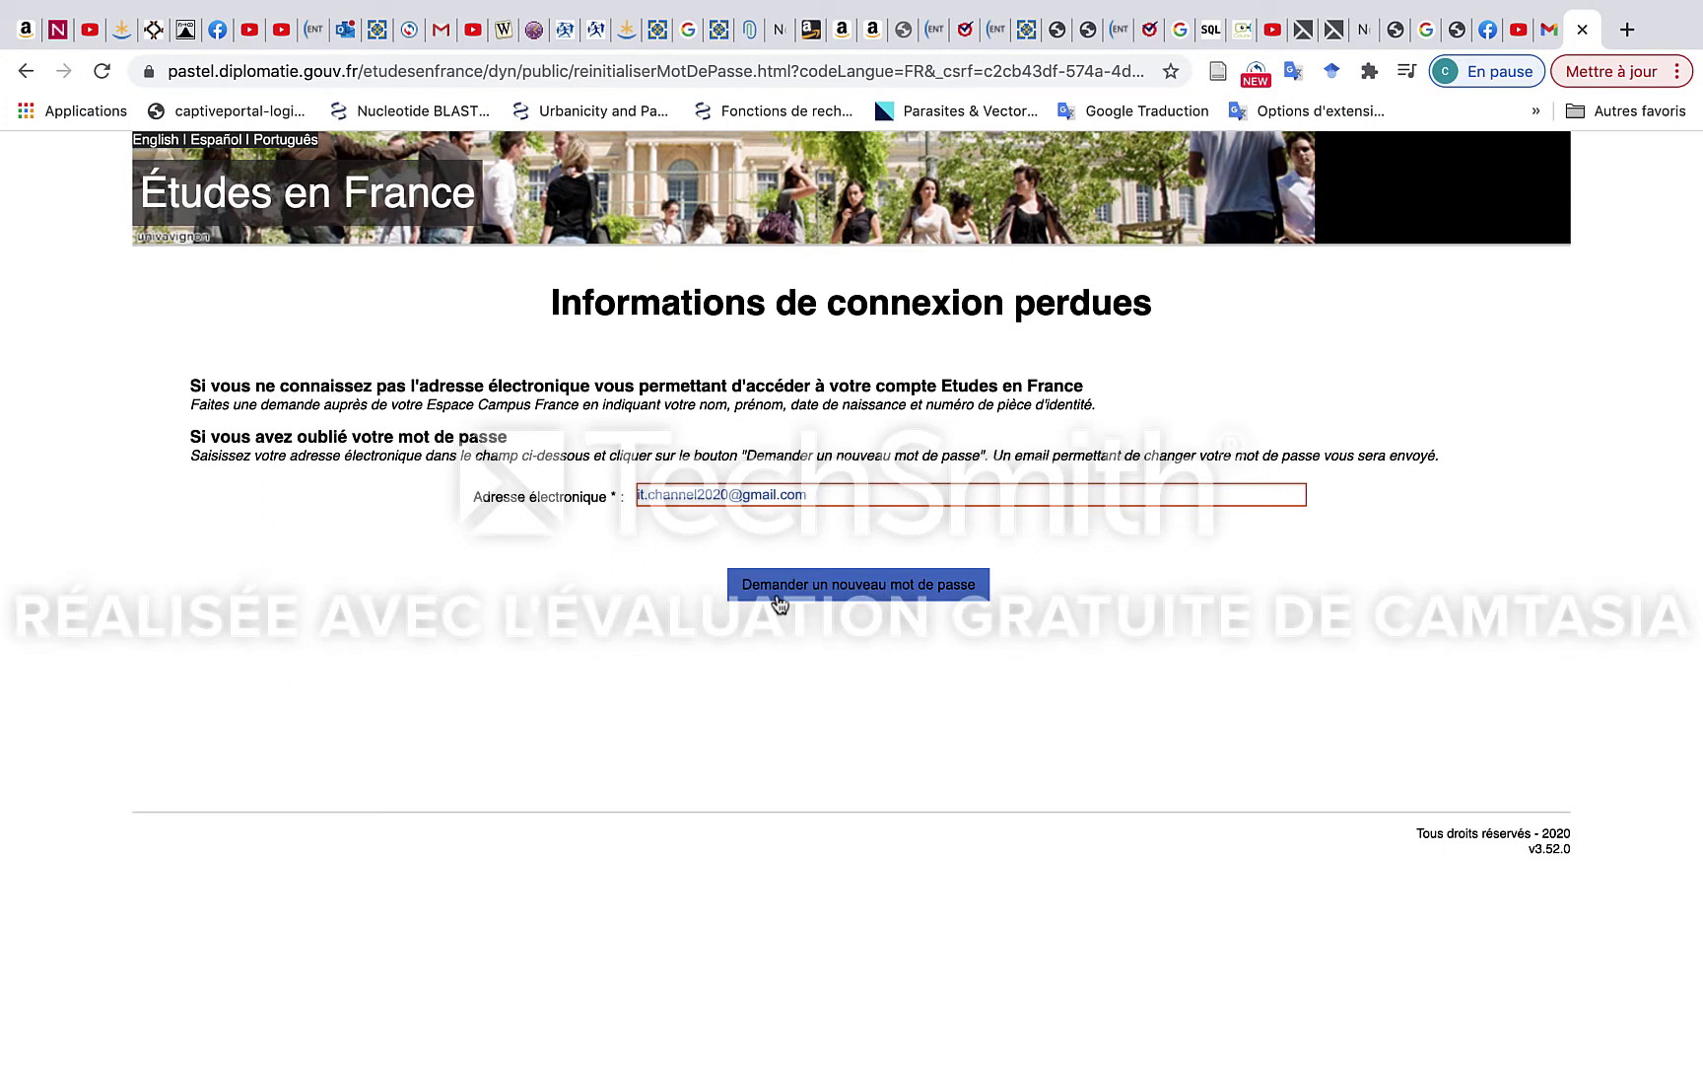
pyautogui.click(886, 590)
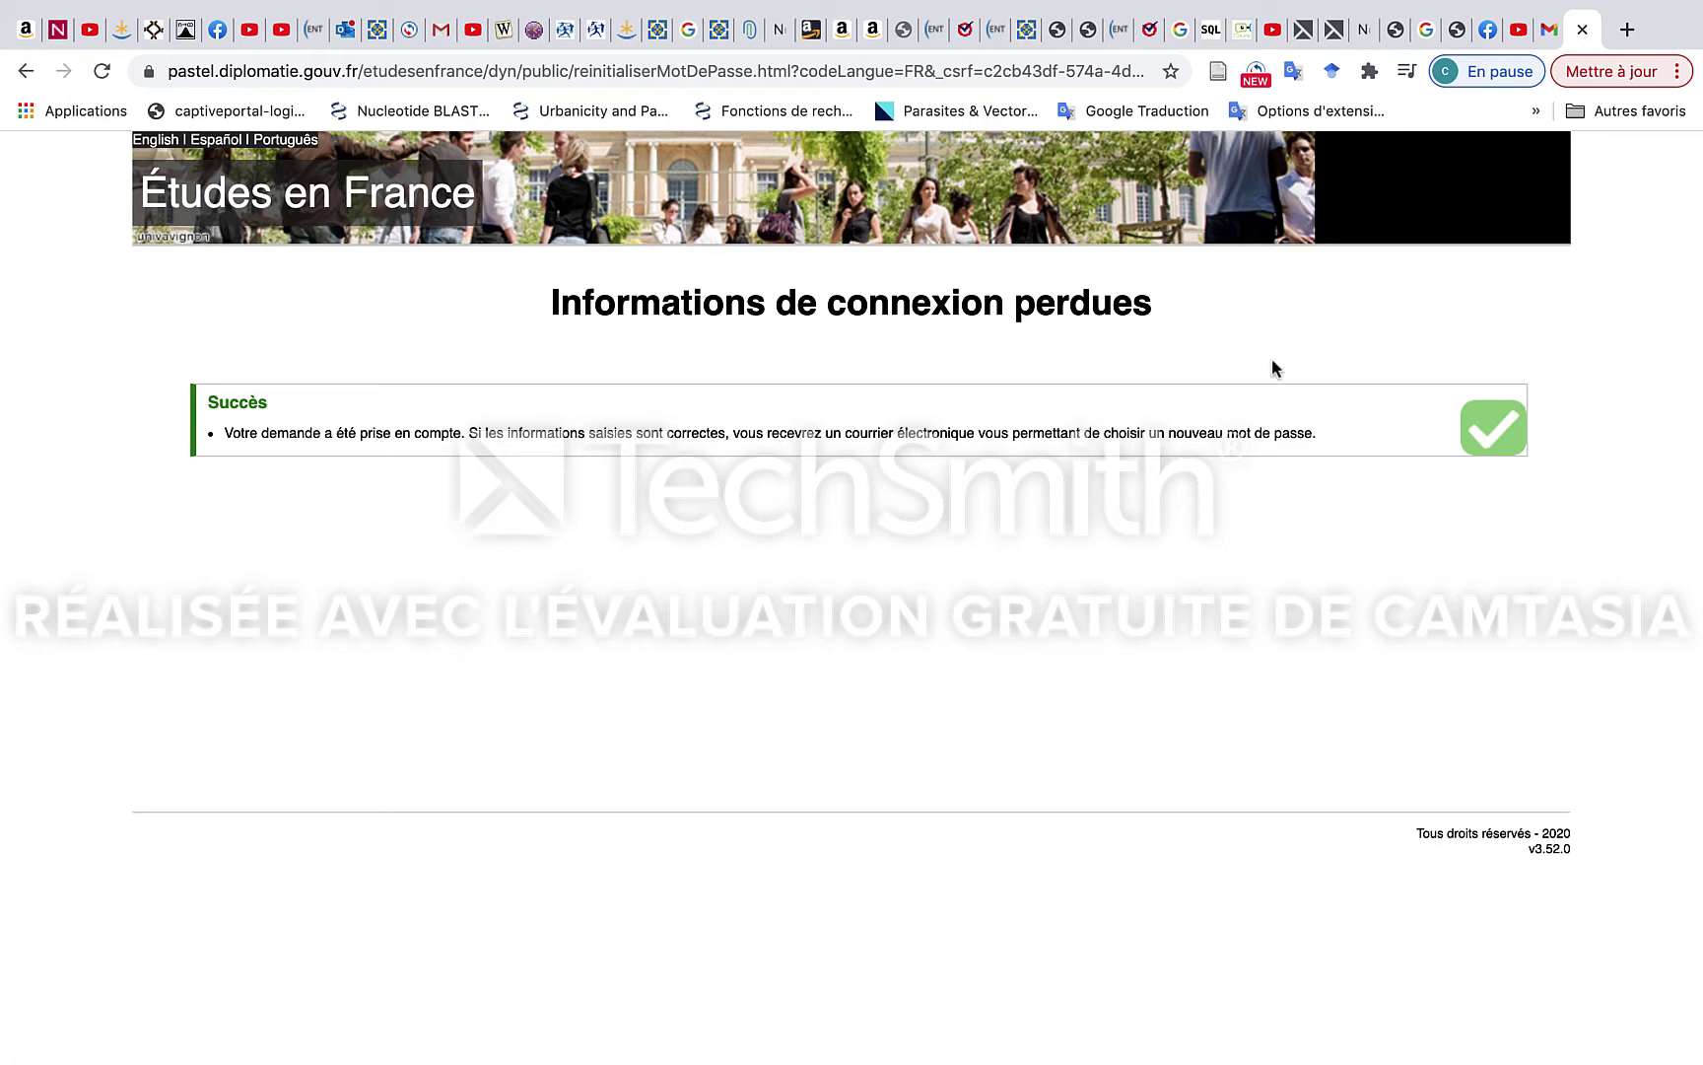
pyautogui.click(1548, 34)
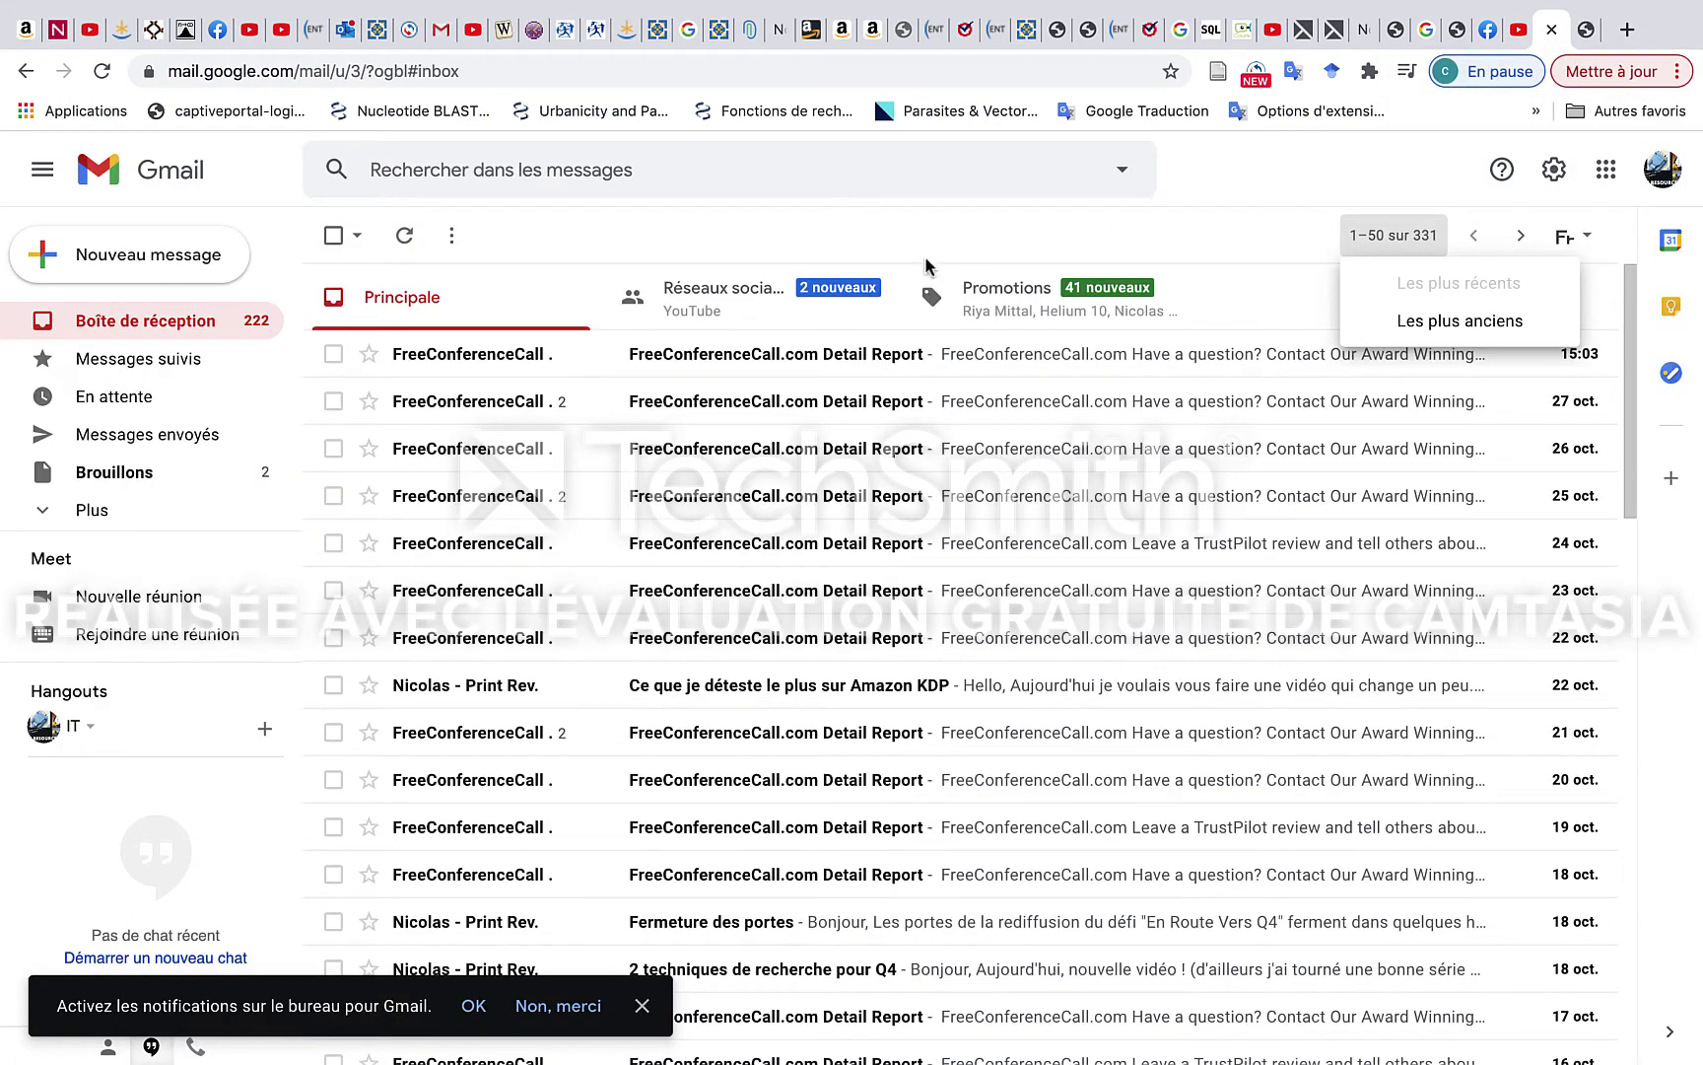
# Refresh Gmail until the Études en France reset e-mail arrives, and open it.
pyautogui.click(102, 74)
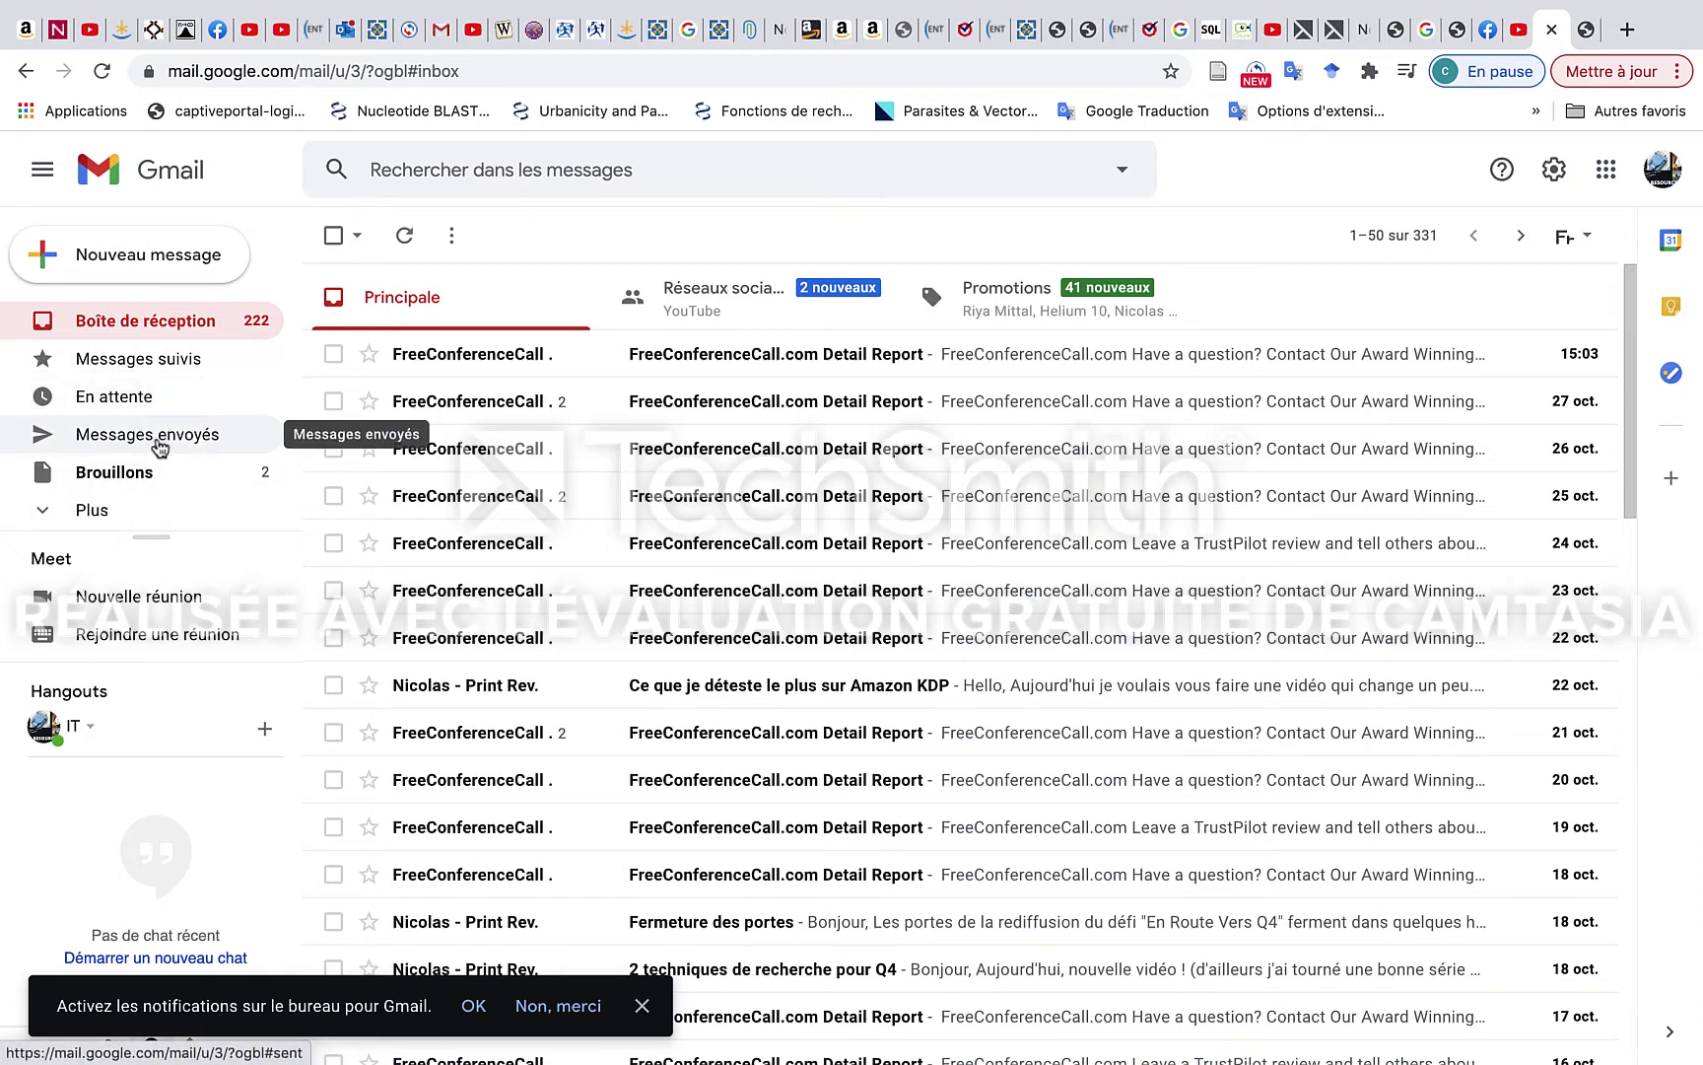
pyautogui.click(160, 445)
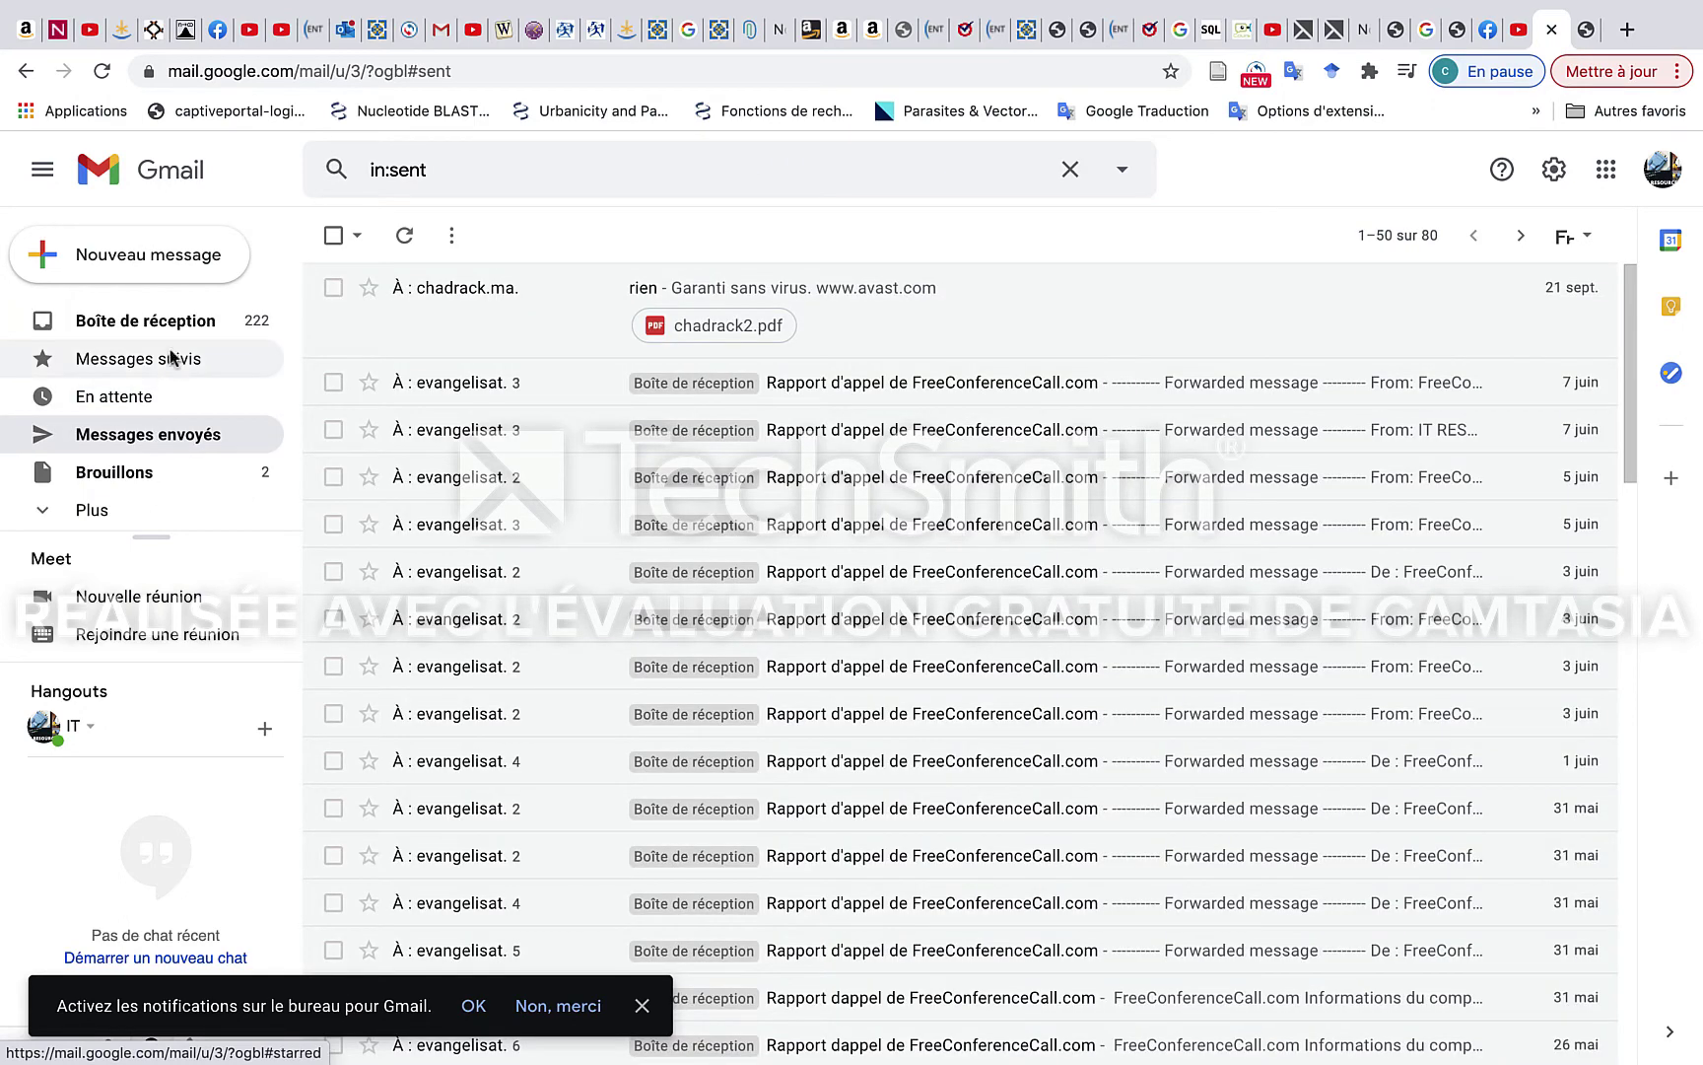
pyautogui.click(163, 326)
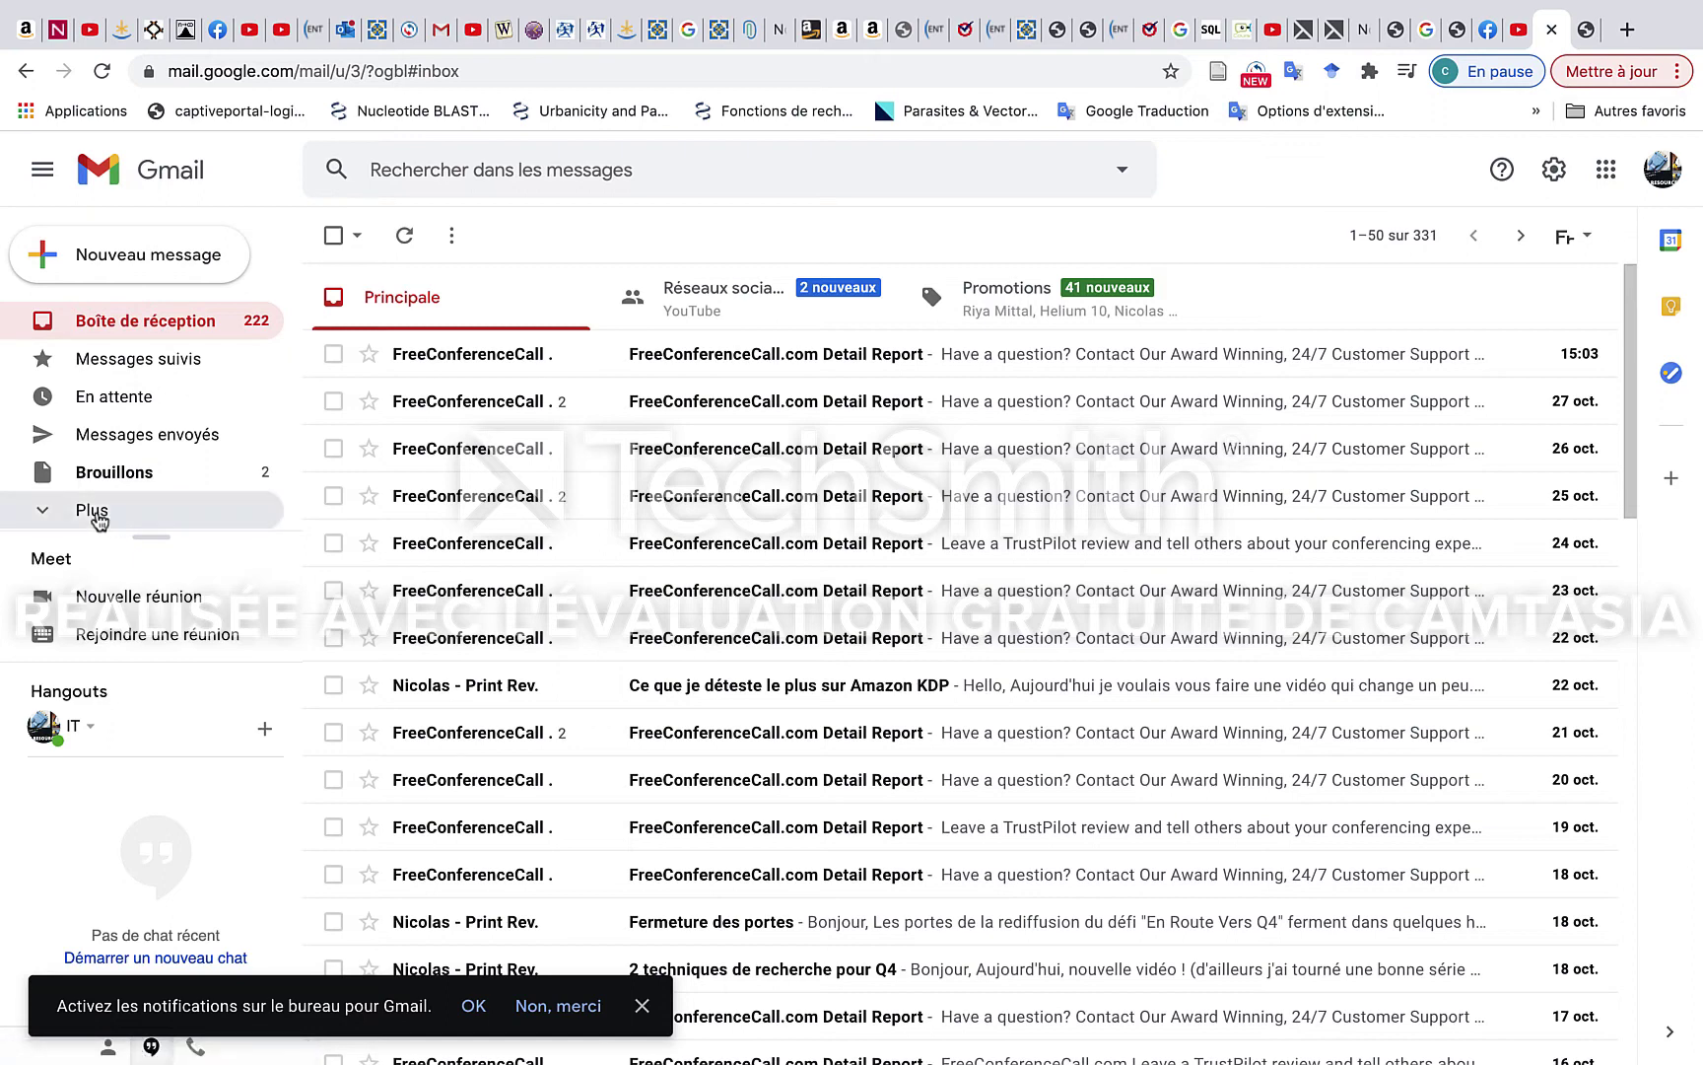
pyautogui.click(97, 518)
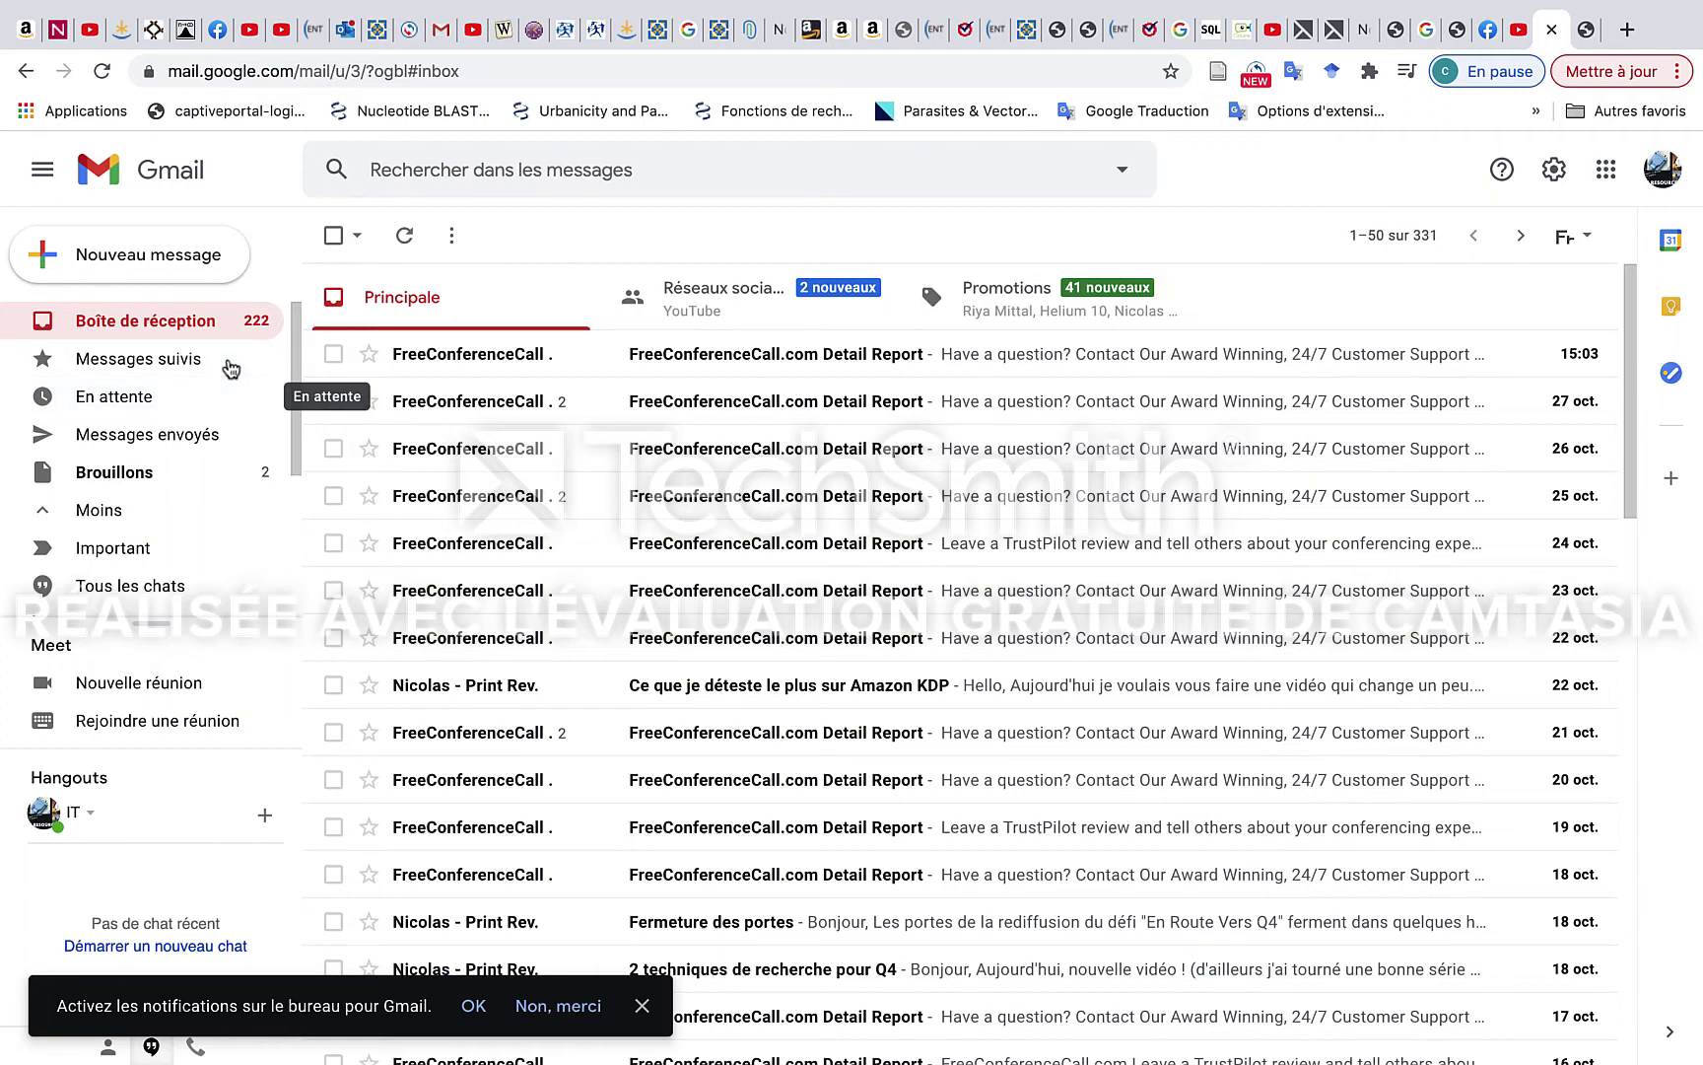
pyautogui.click(121, 331)
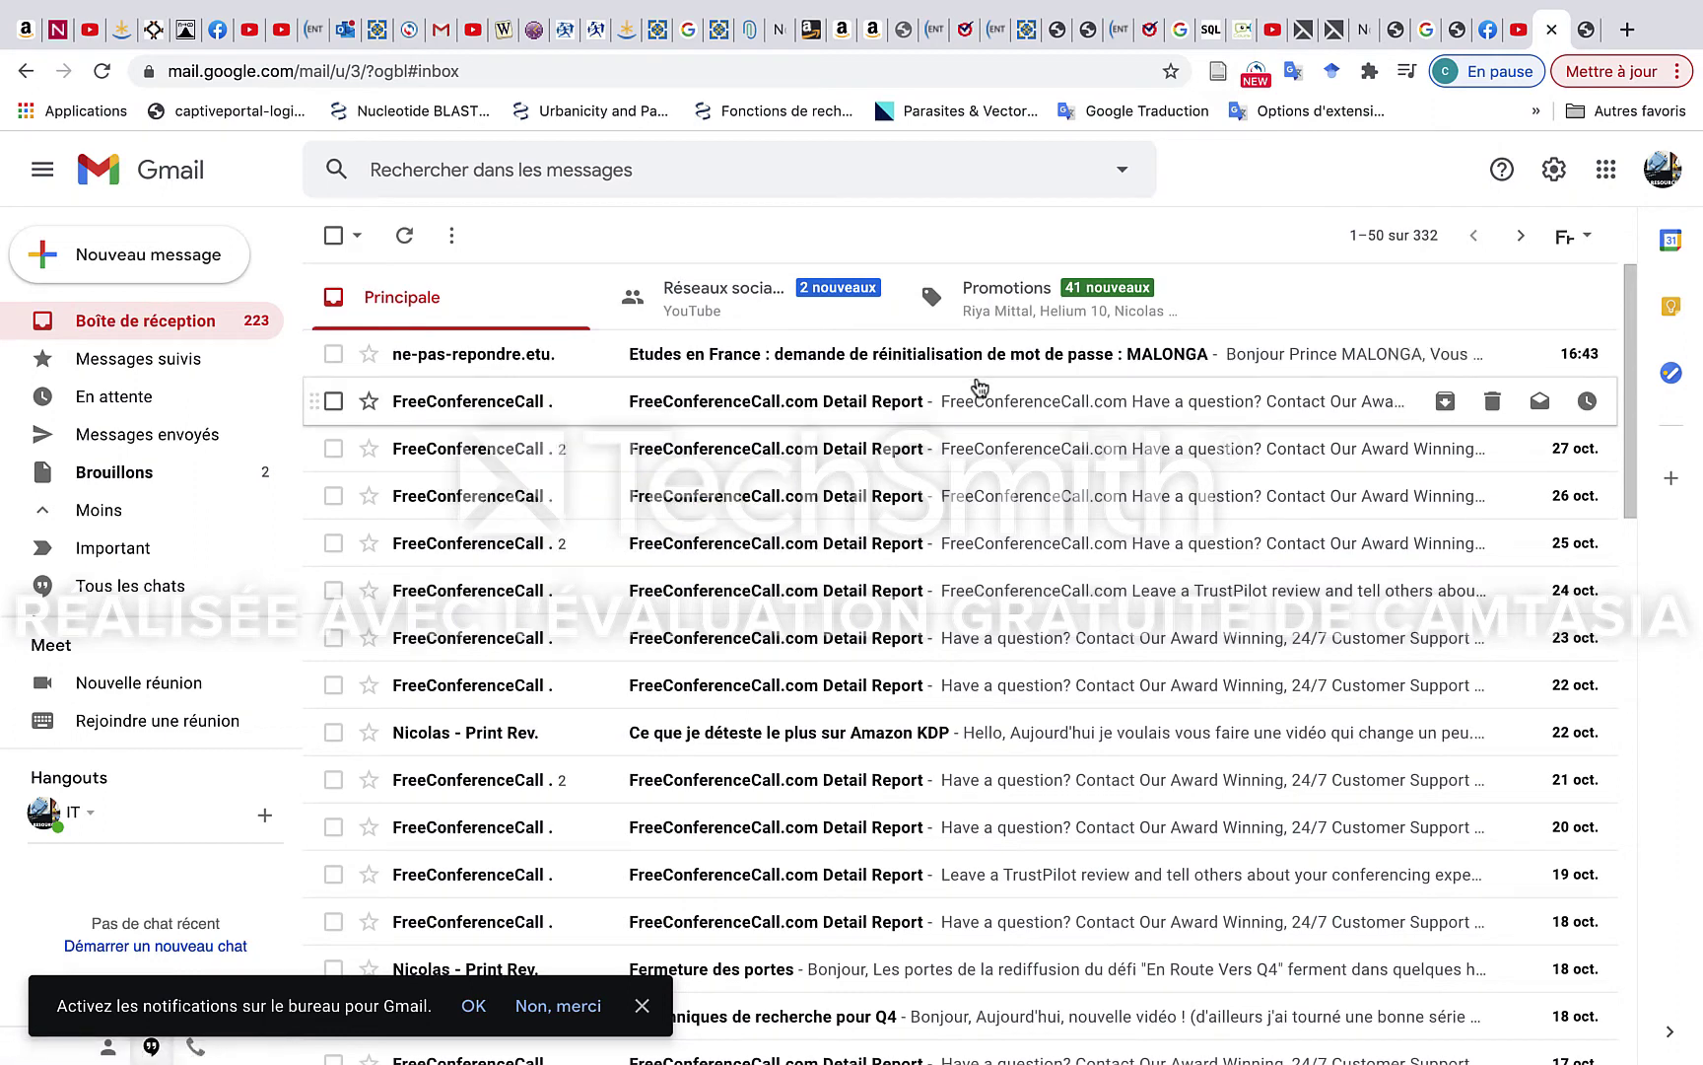
pyautogui.click(1014, 355)
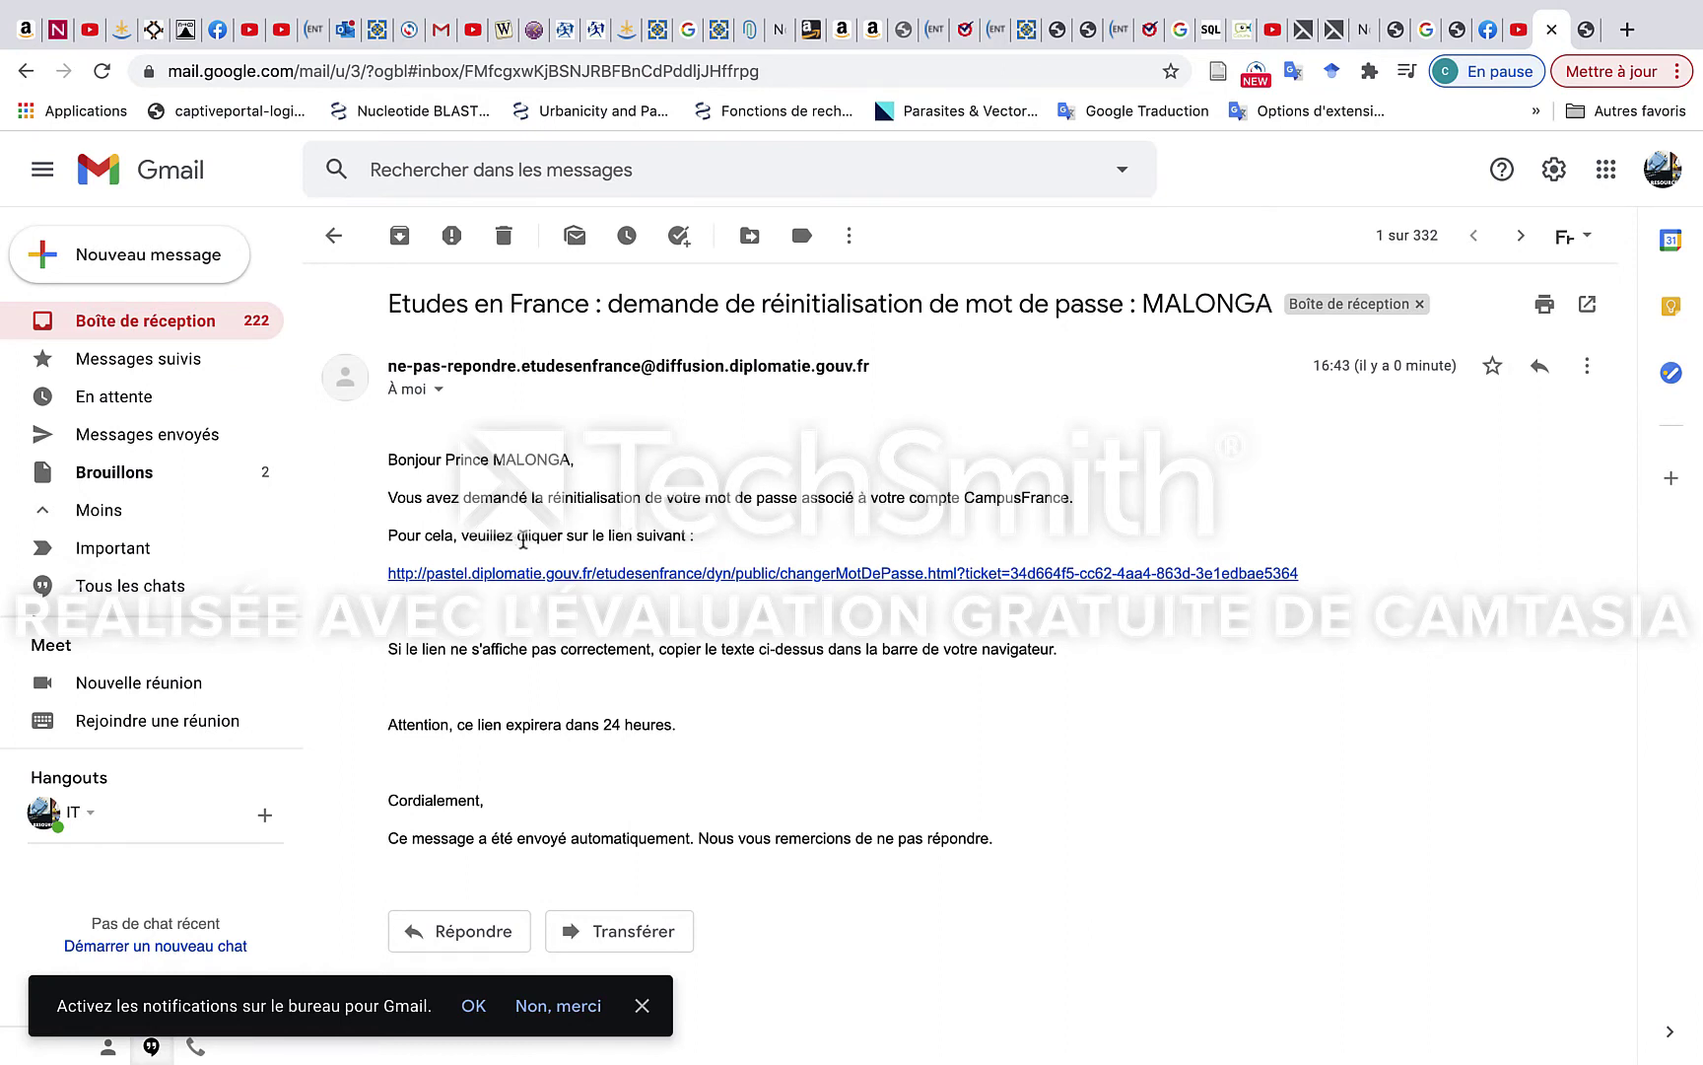
# Follow the e-mail's reset link and enter the account e-mail on the password-change page.
pyautogui.click(639, 579)
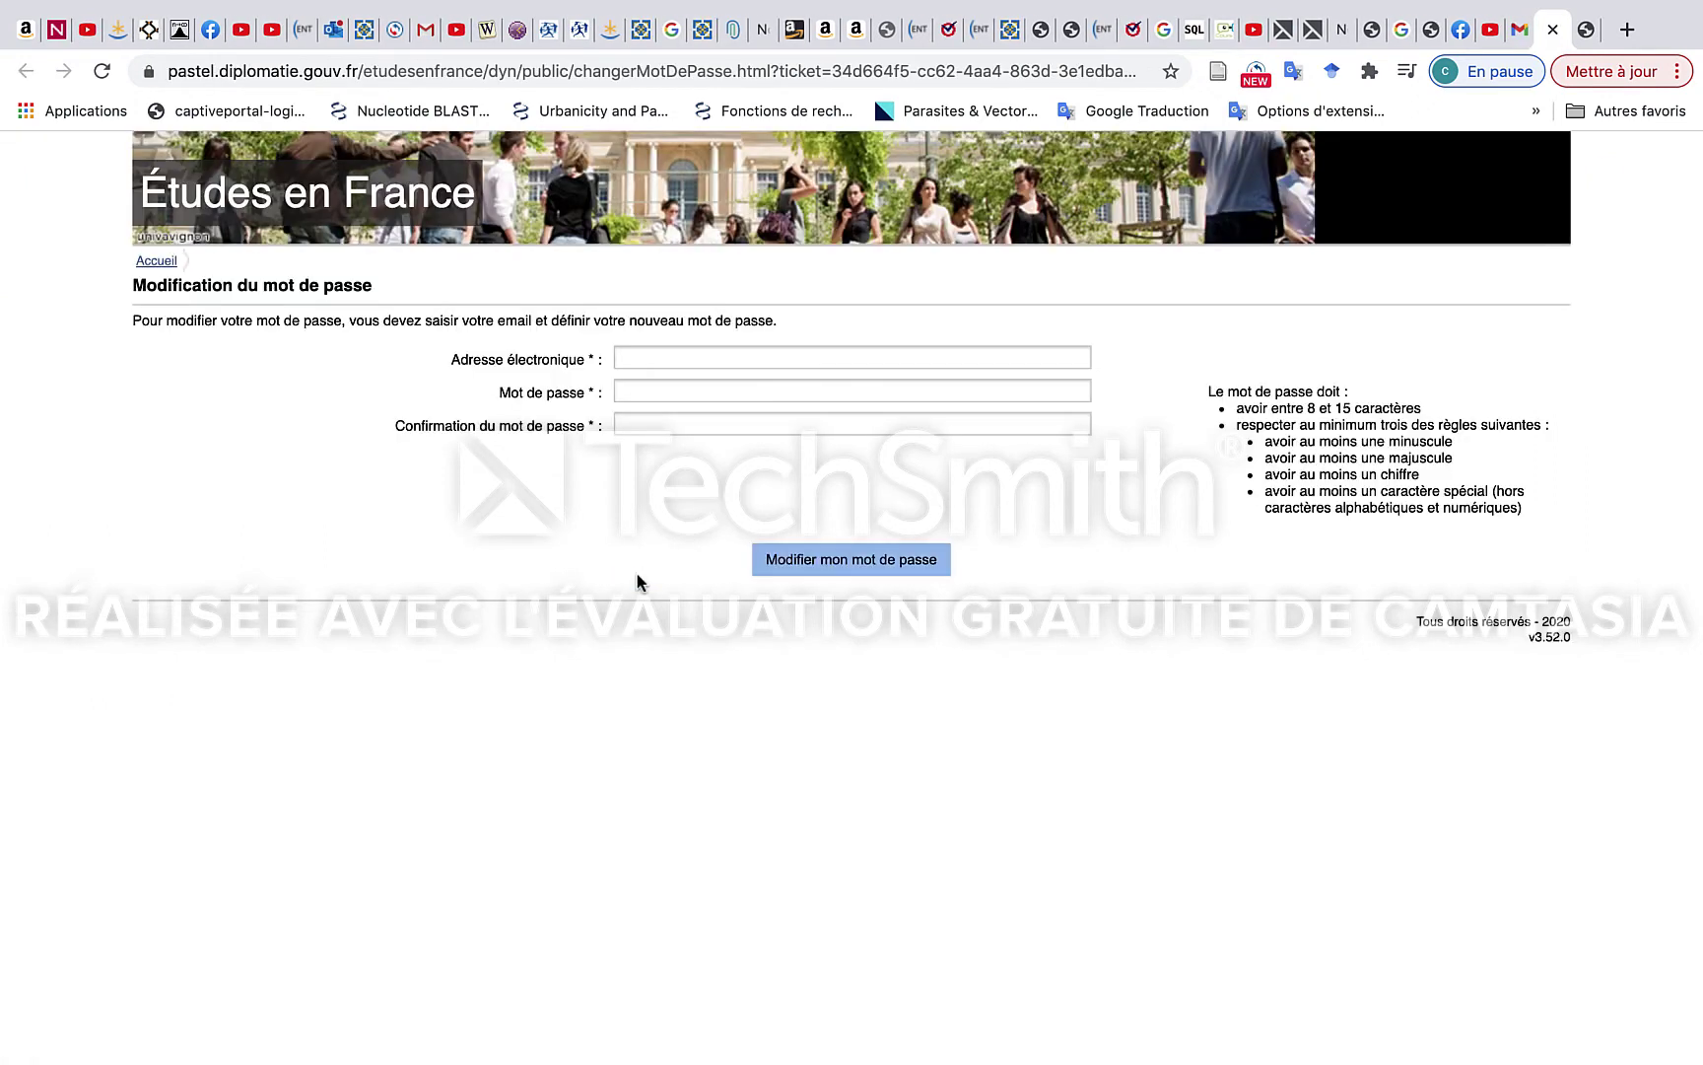
pyautogui.click(690, 422)
pyautogui.click(694, 364)
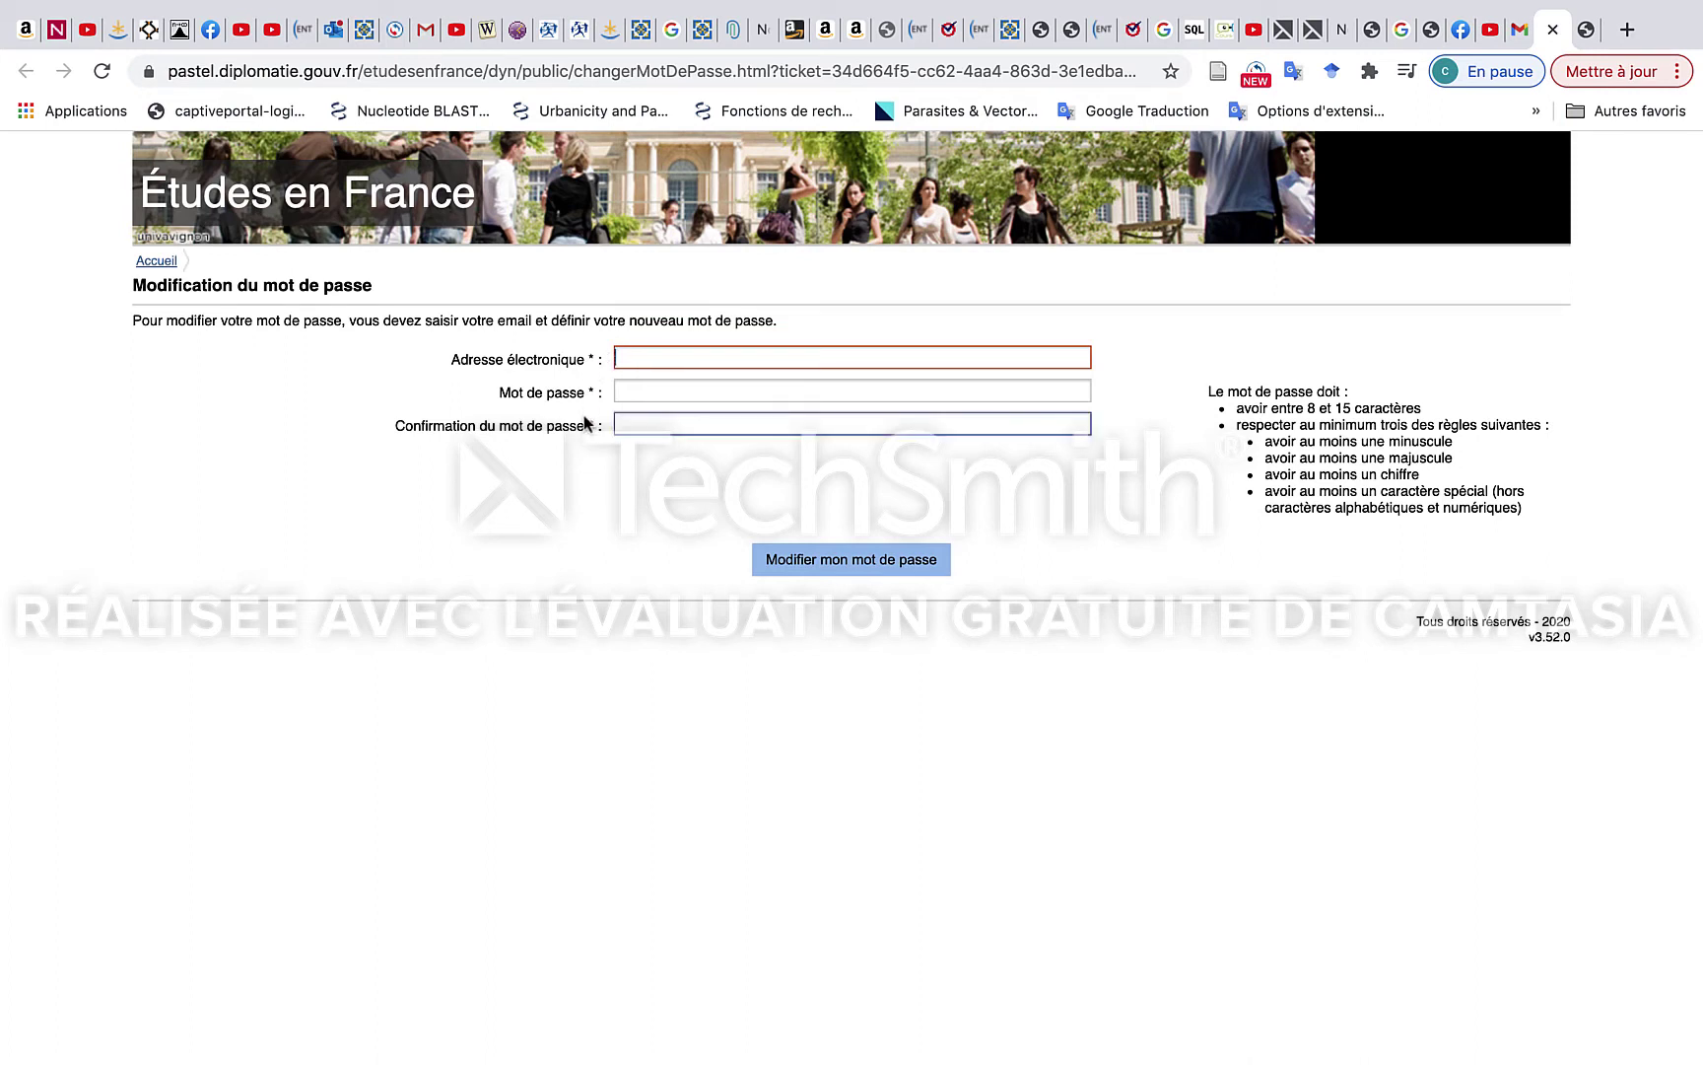
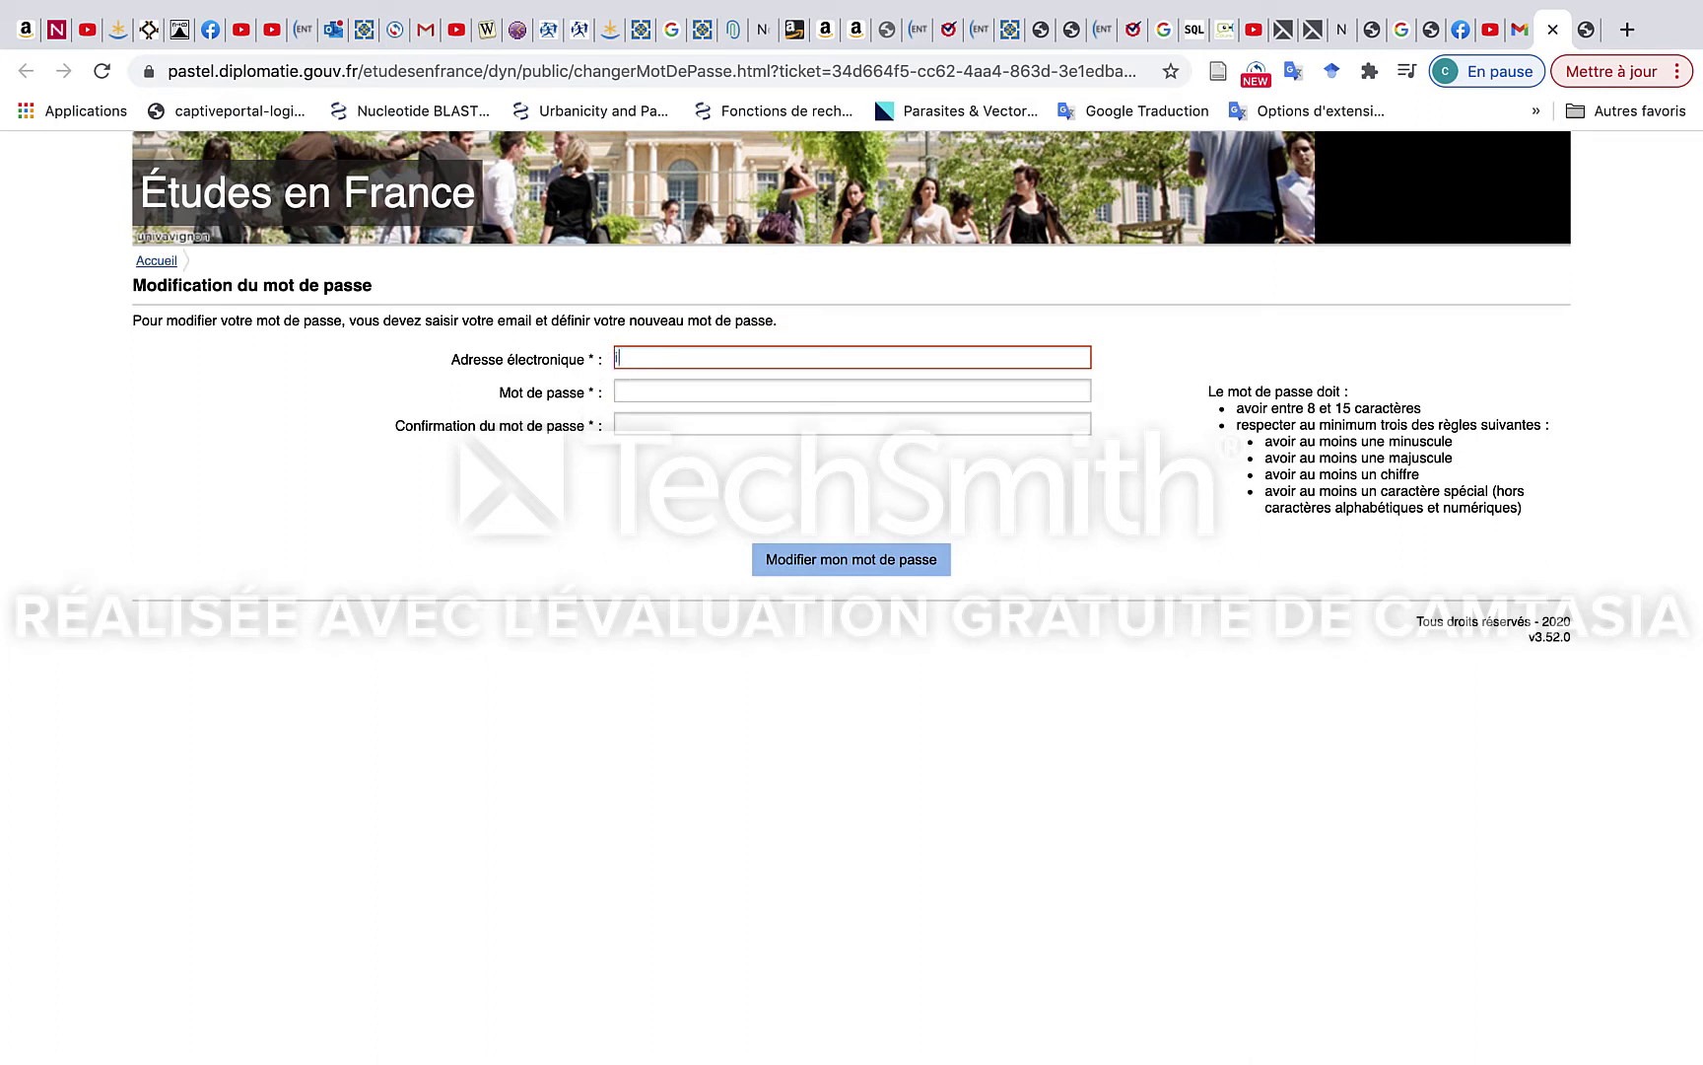
pyautogui.click(662, 392)
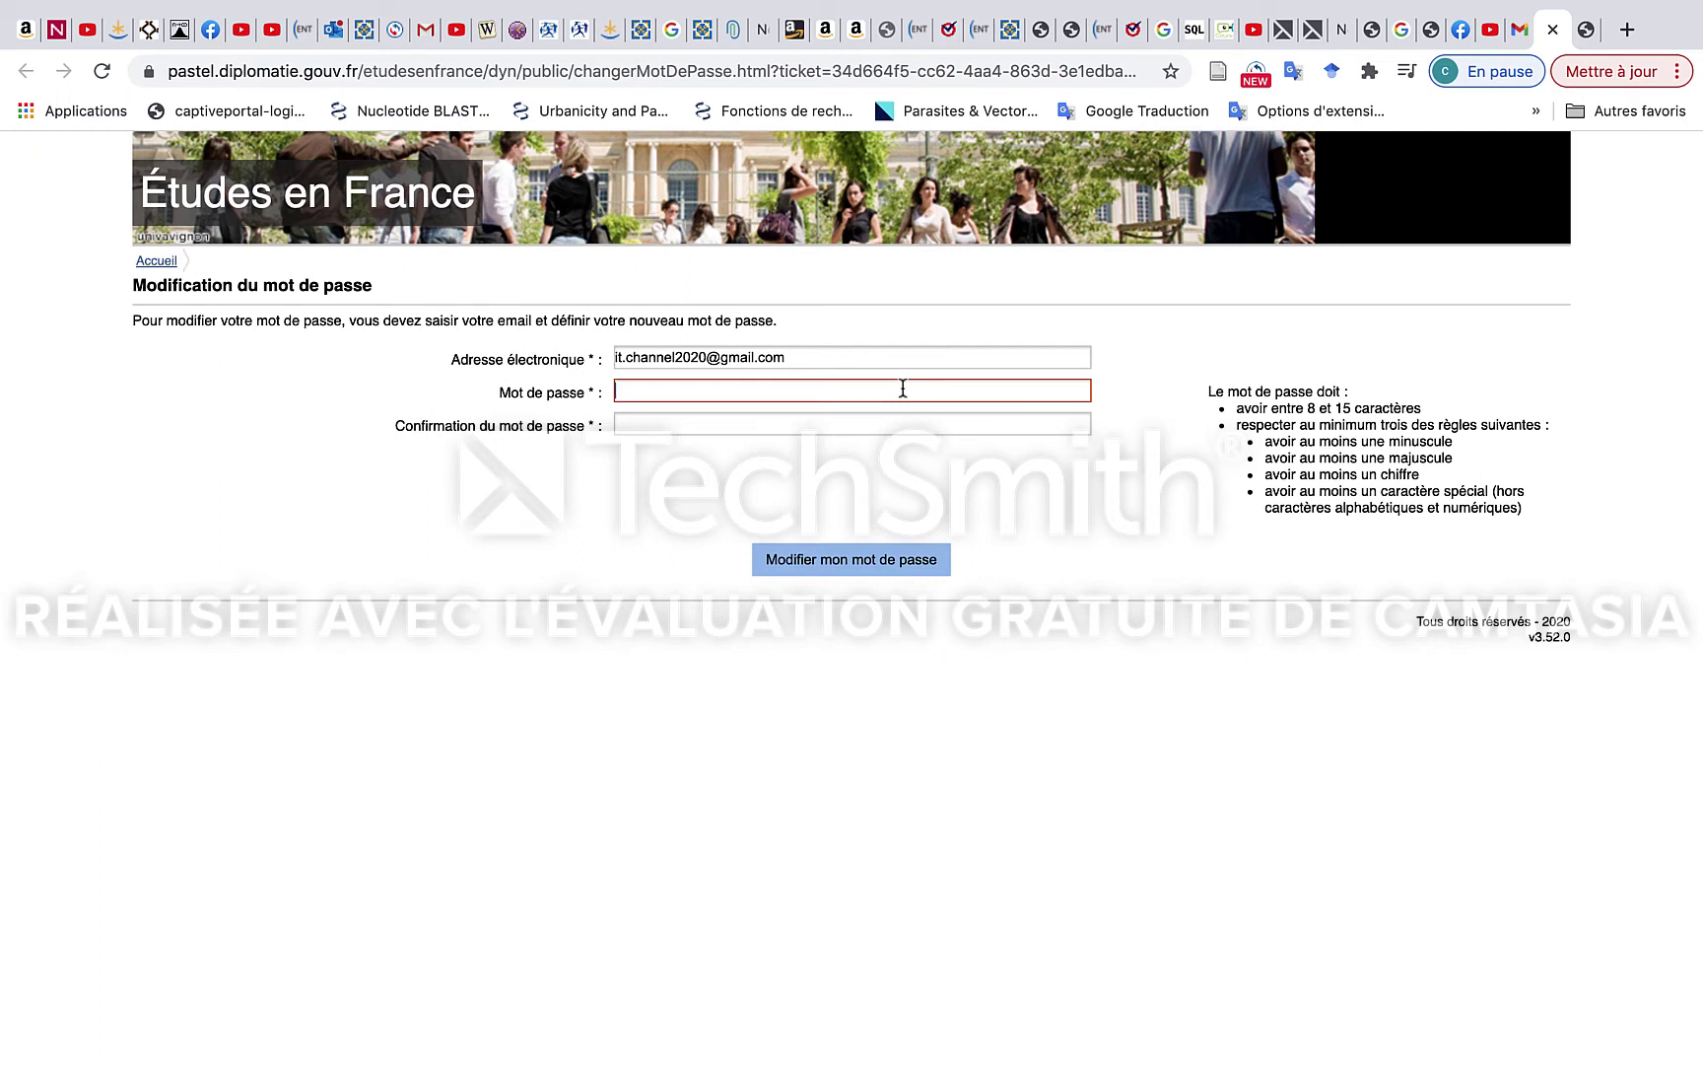
# Type the new password and repeat it in Confirmation du mot de passe.
pyautogui.write('a**********')
pyautogui.click(854, 426)
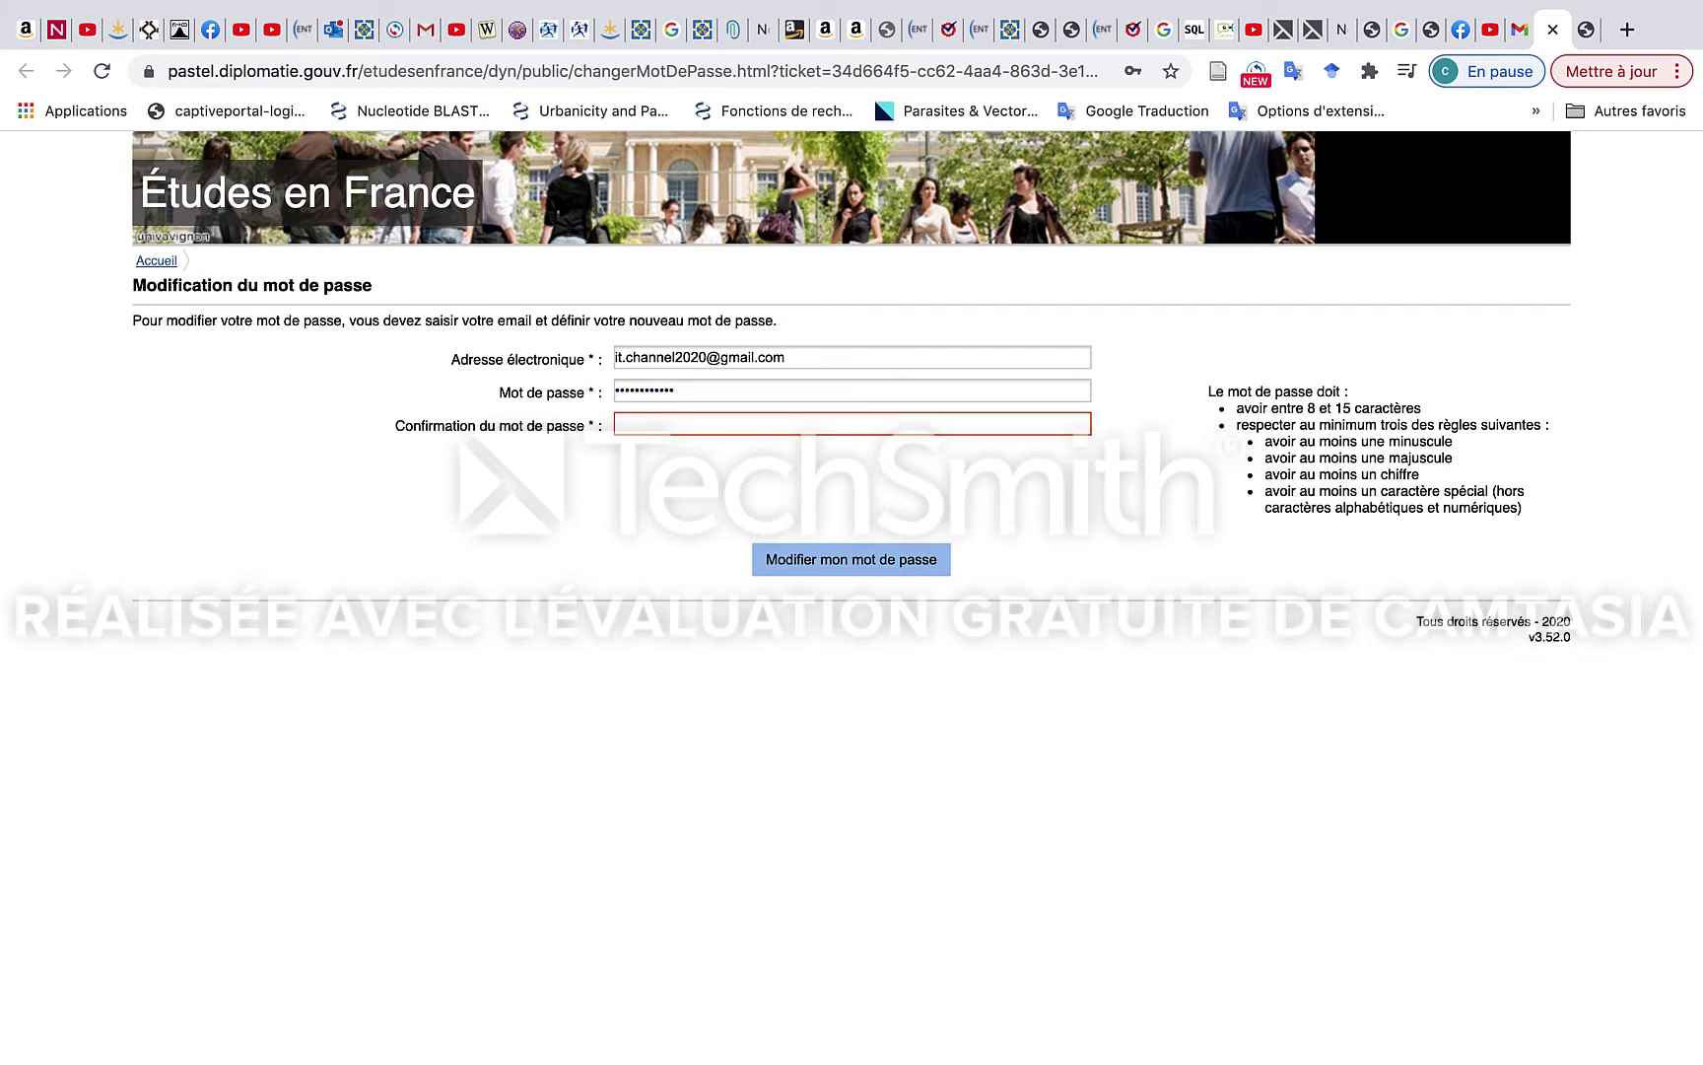
pyautogui.write('••••••••••••')
# Save the new password with Modifier mon mot de passe and return to Gmail.
pyautogui.click(797, 558)
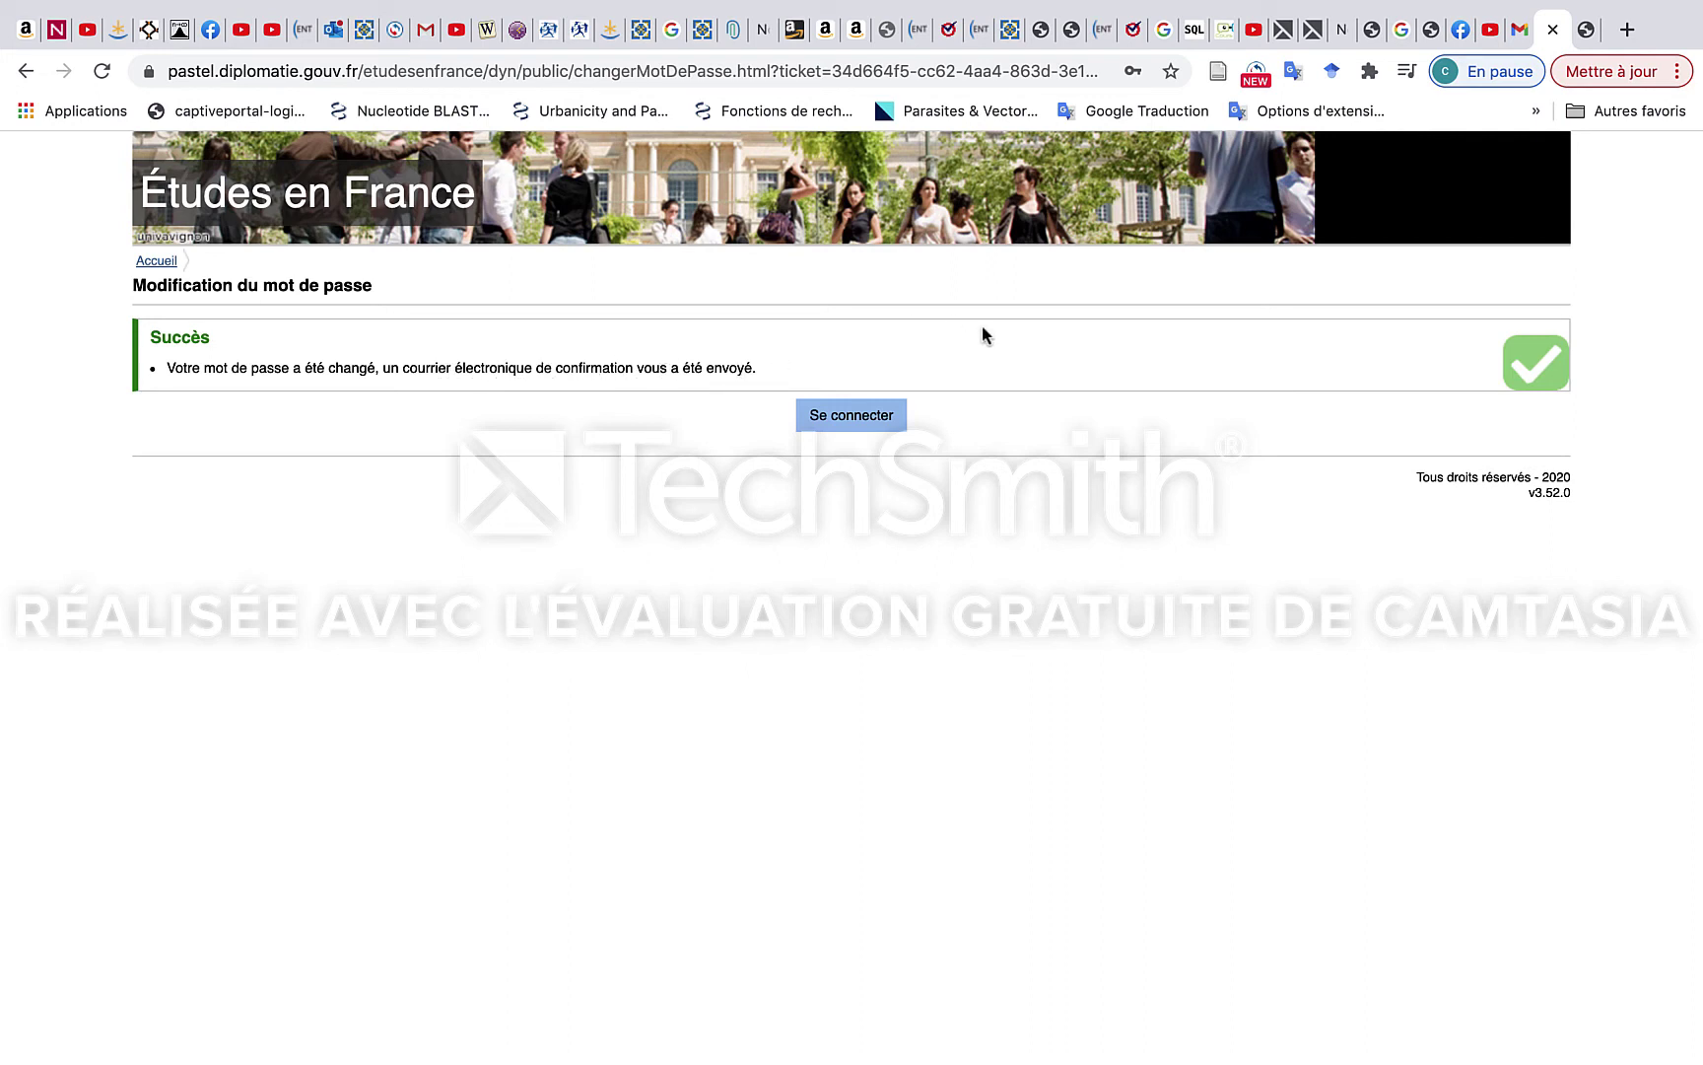
pyautogui.click(1519, 32)
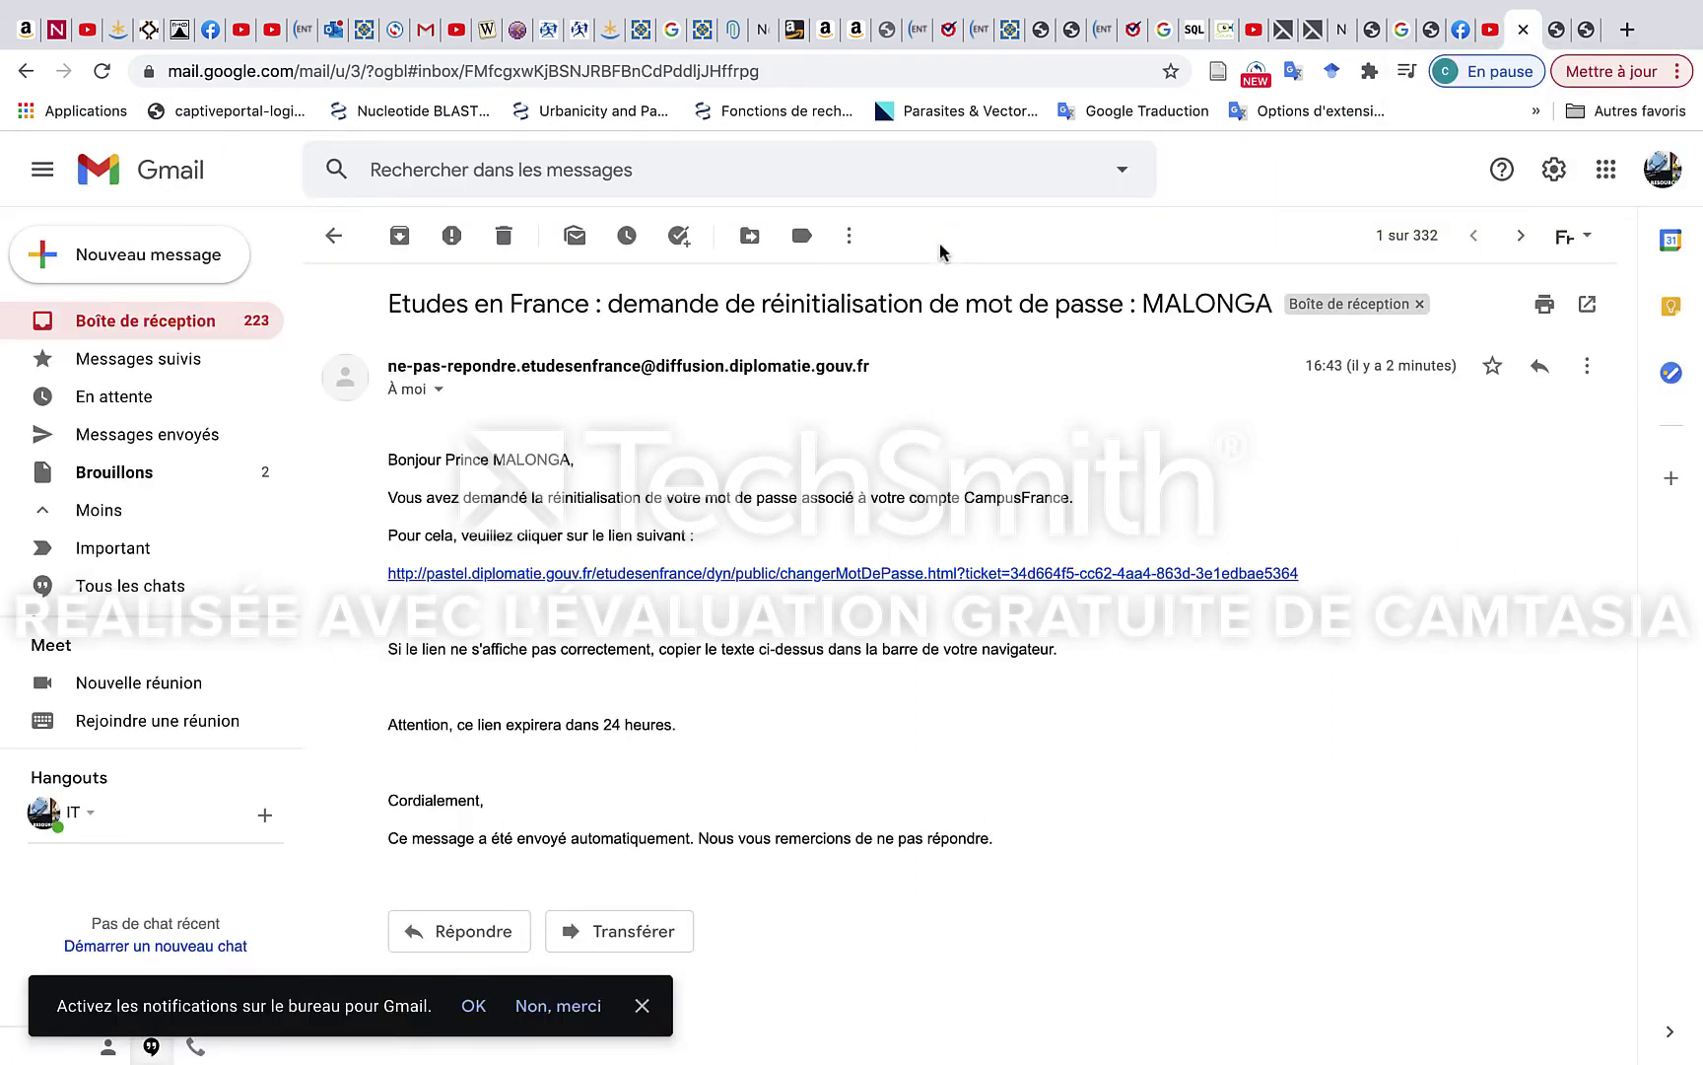
# Open the 'modification de votre mot de passe' confirmation e-mail and follow its link.
pyautogui.click(345, 241)
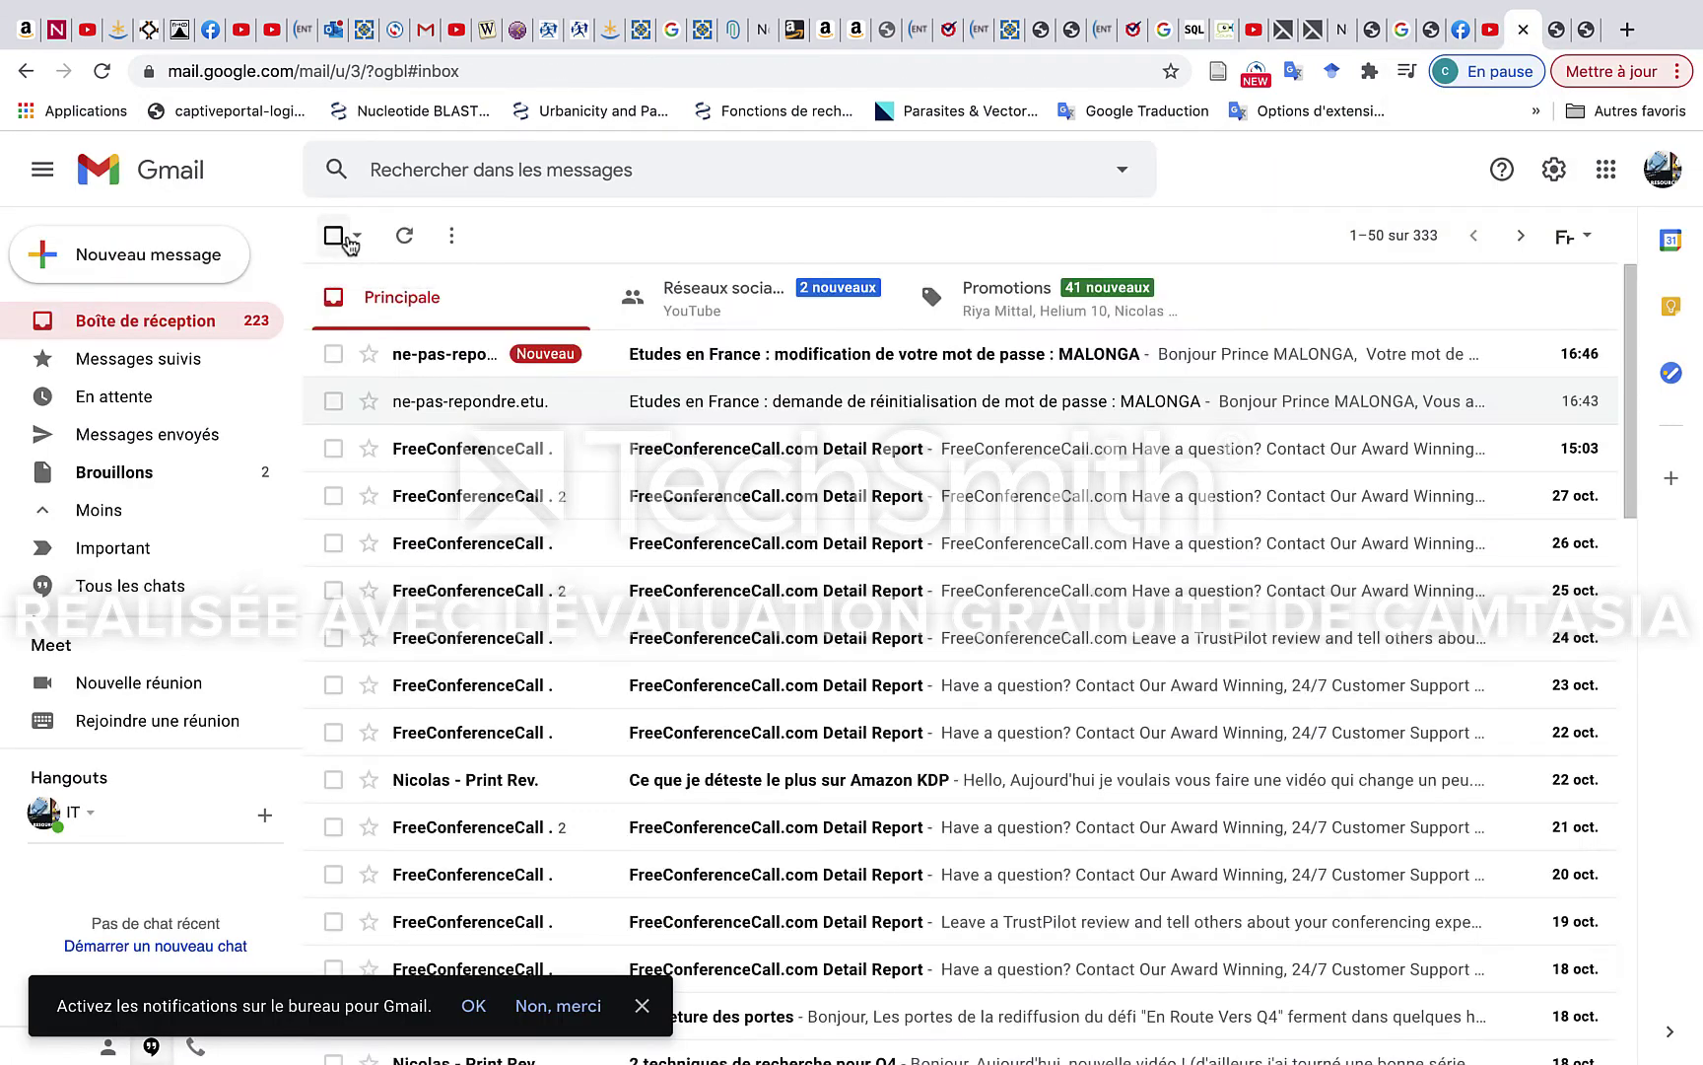
pyautogui.click(806, 354)
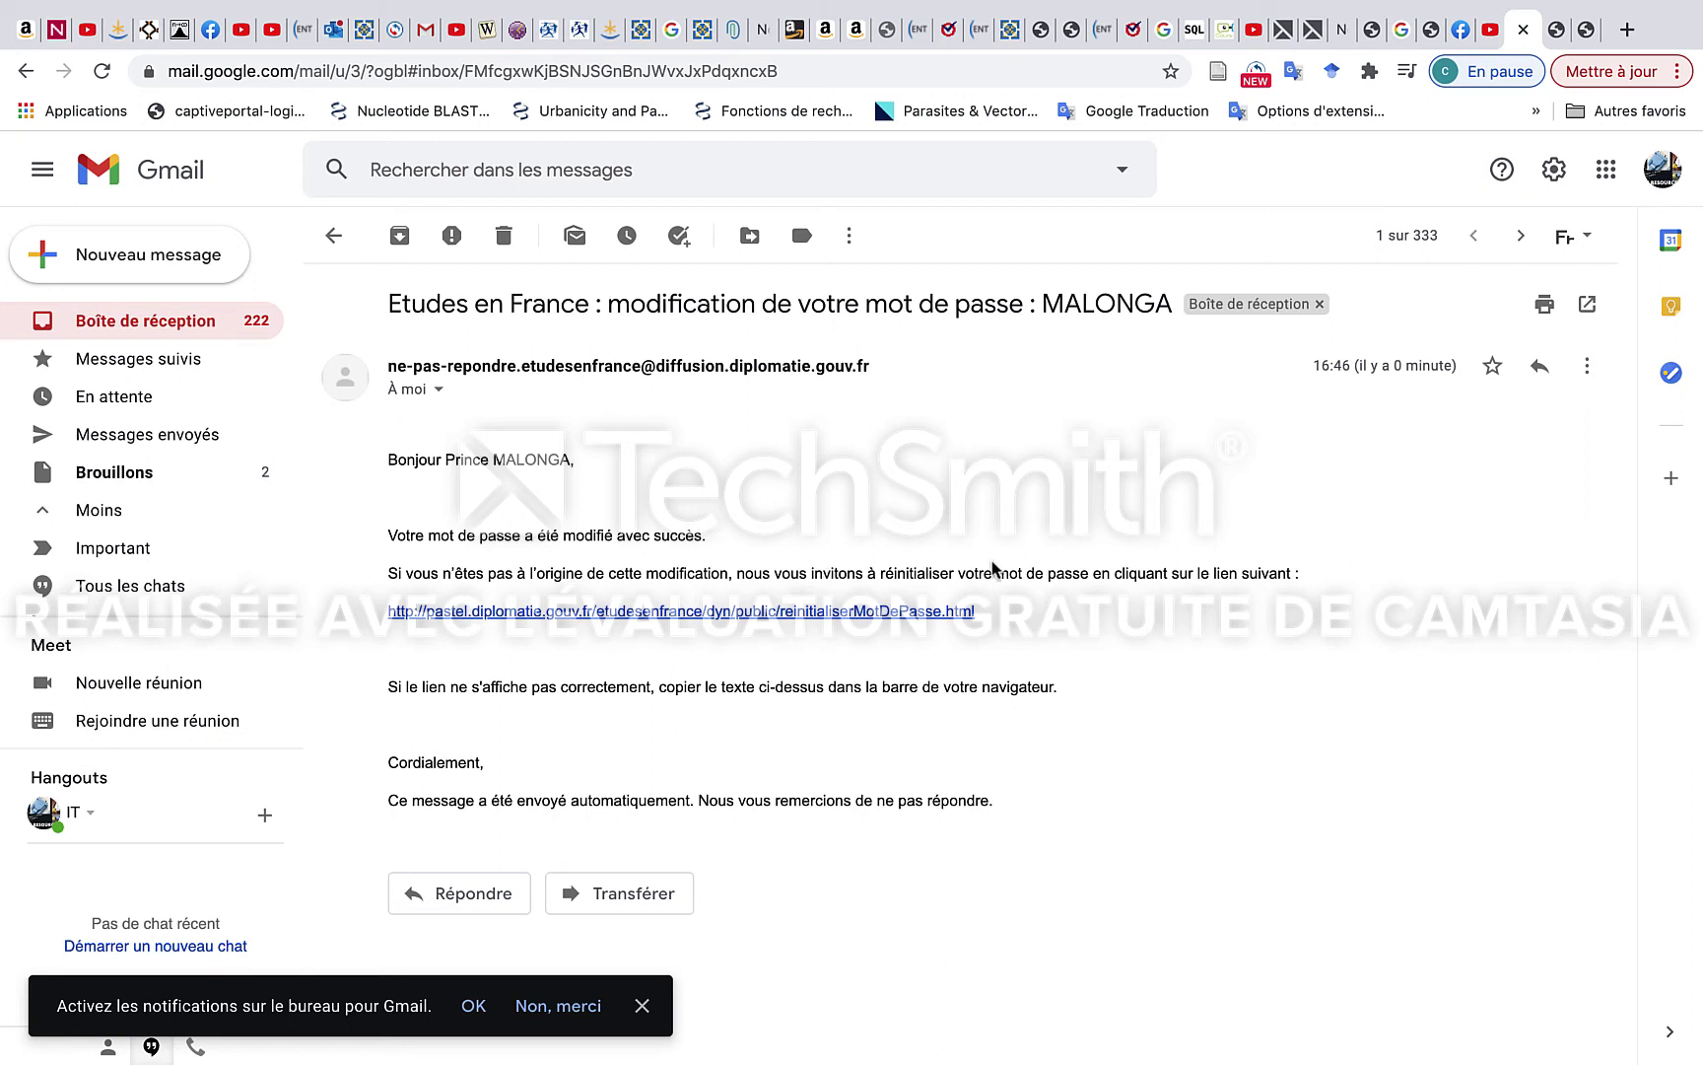
pyautogui.click(822, 611)
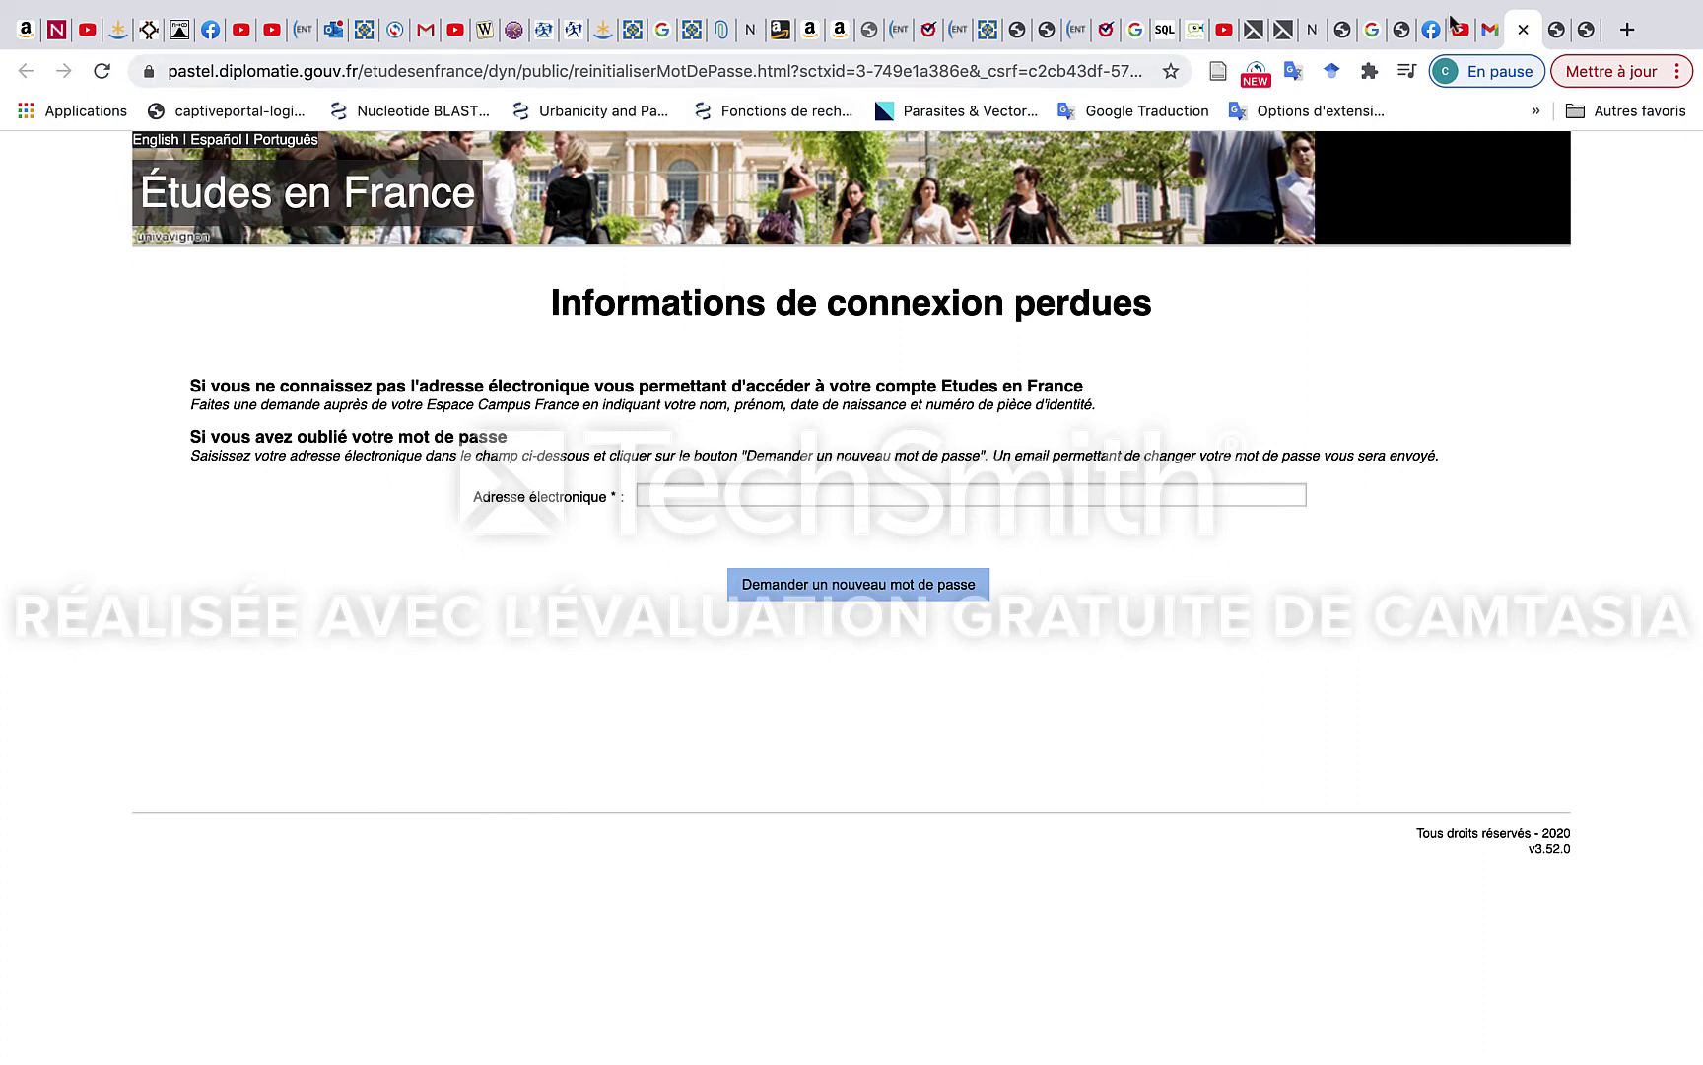
# Cycle through the open browser tabs back to the Études en France login page.
pyautogui.click(1492, 29)
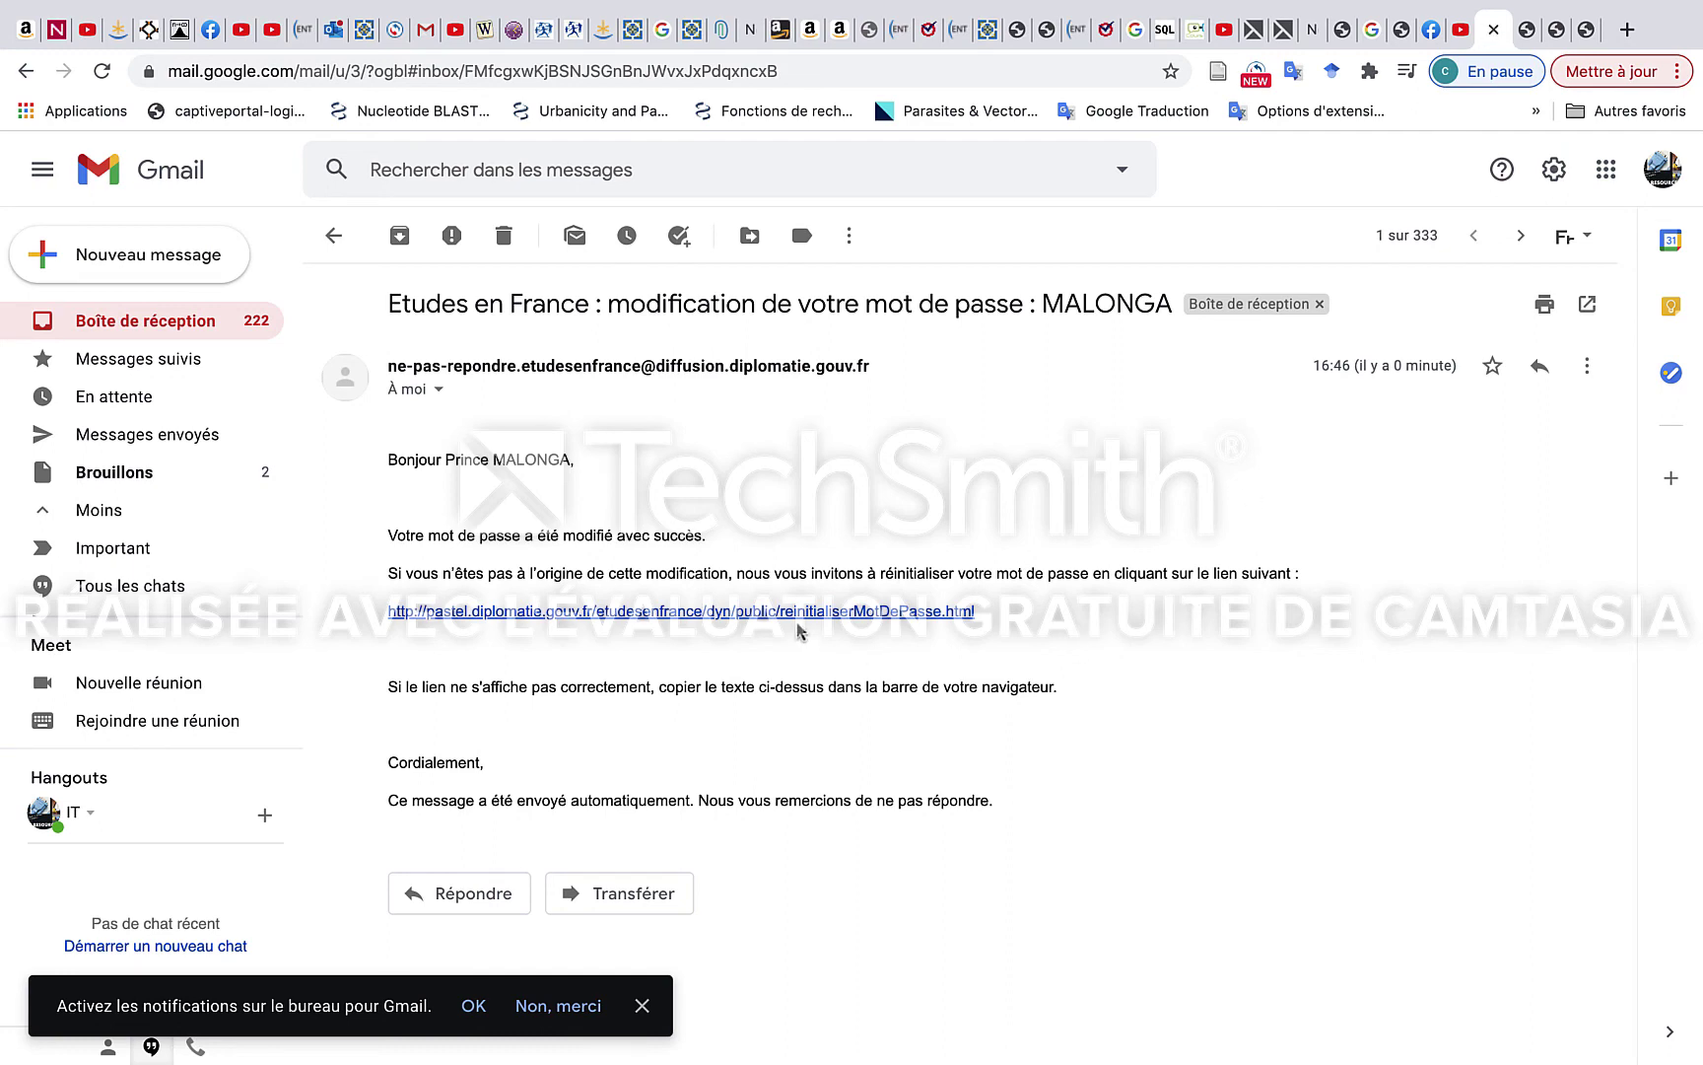
pyautogui.click(1527, 30)
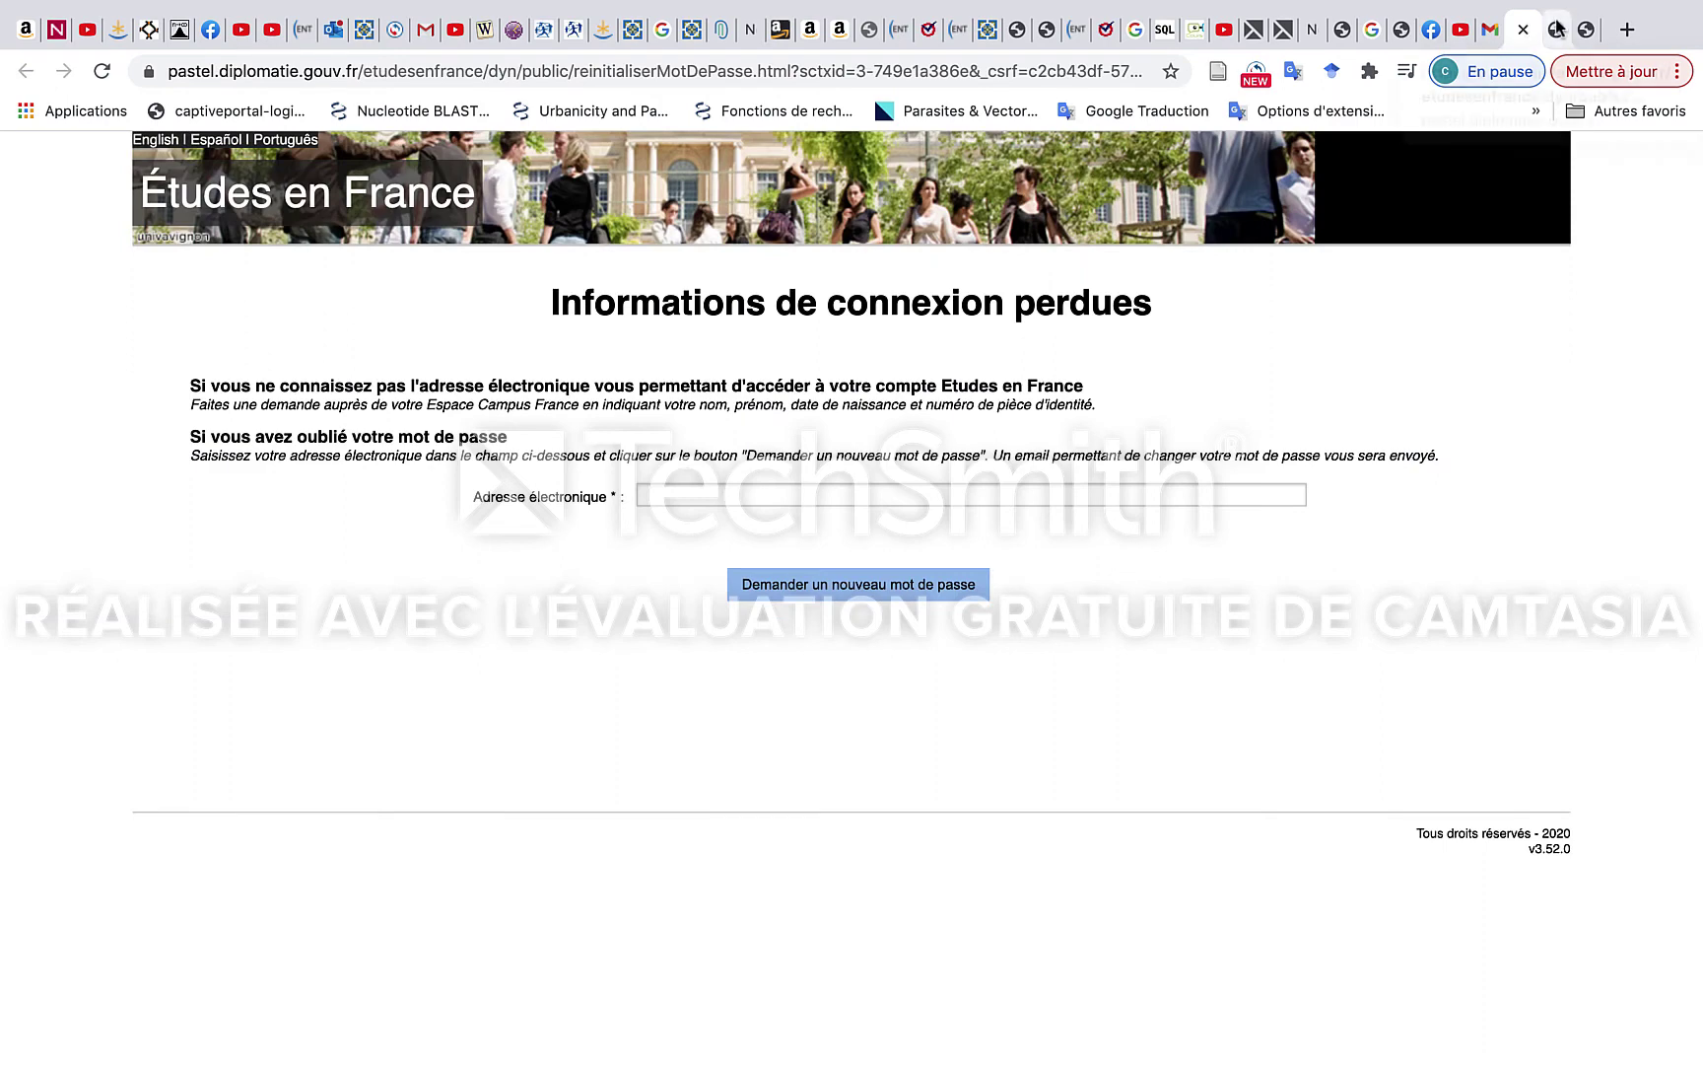
pyautogui.click(1556, 29)
pyautogui.click(1580, 31)
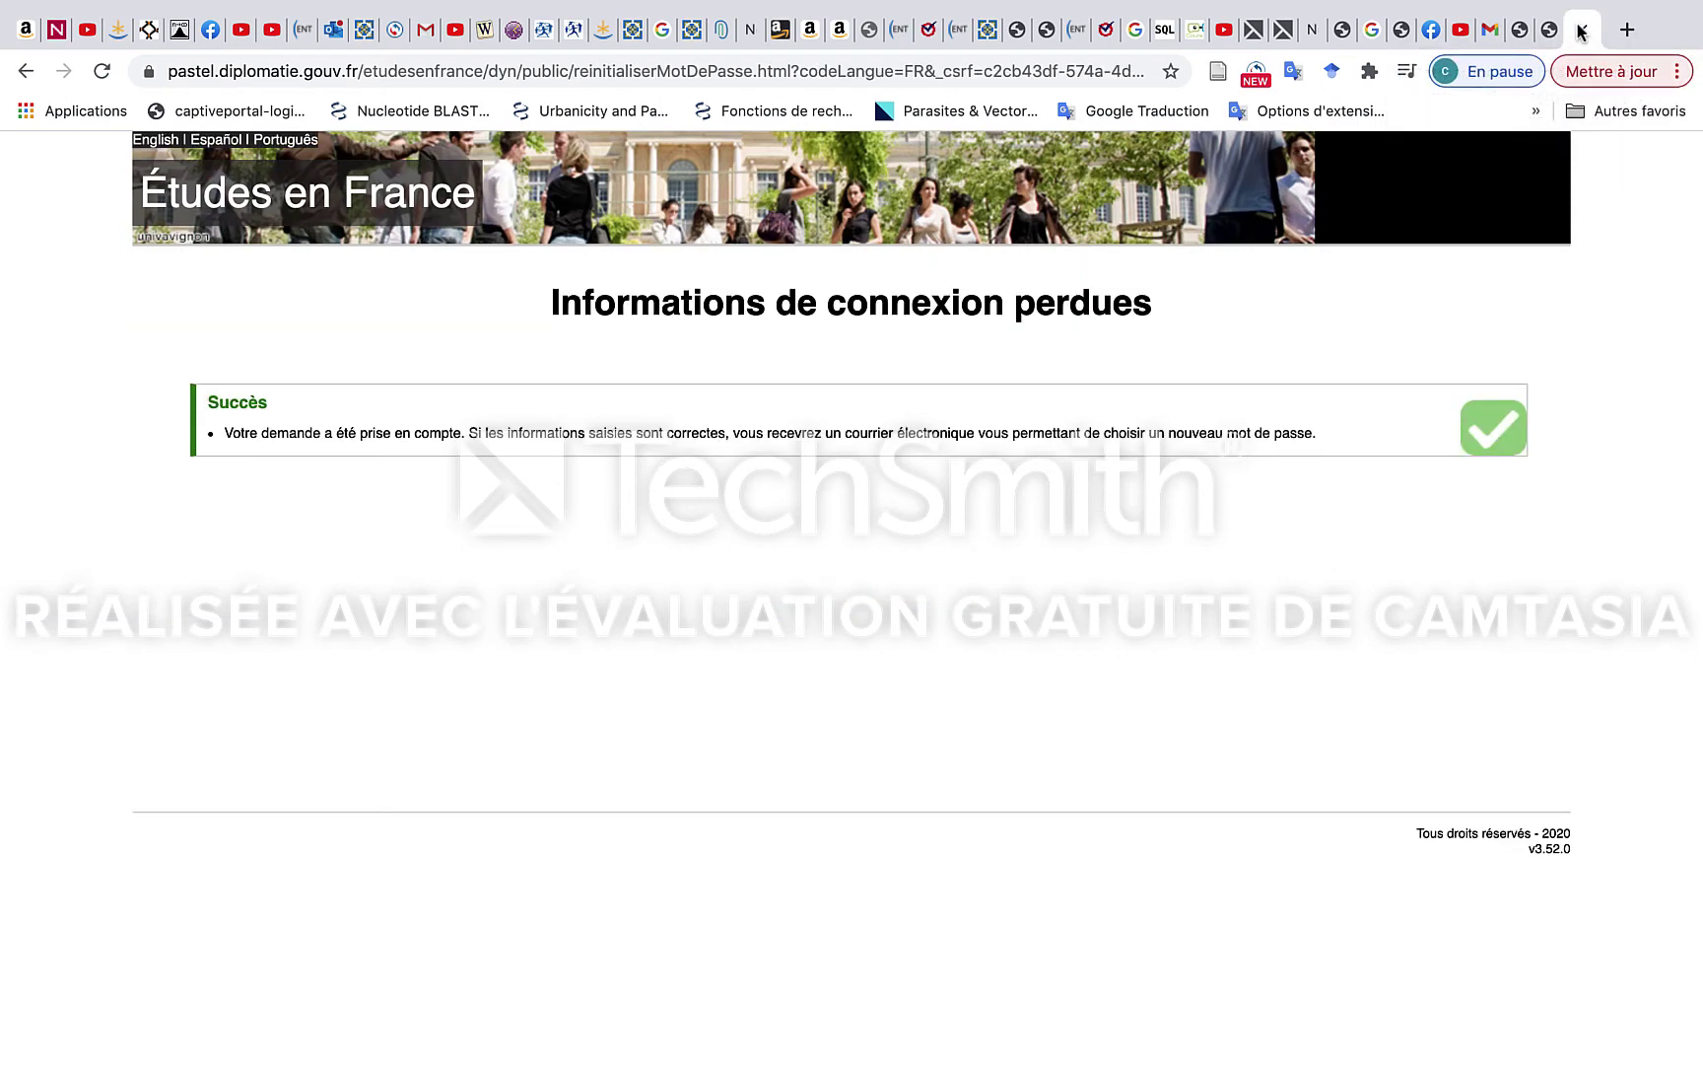
pyautogui.click(1372, 31)
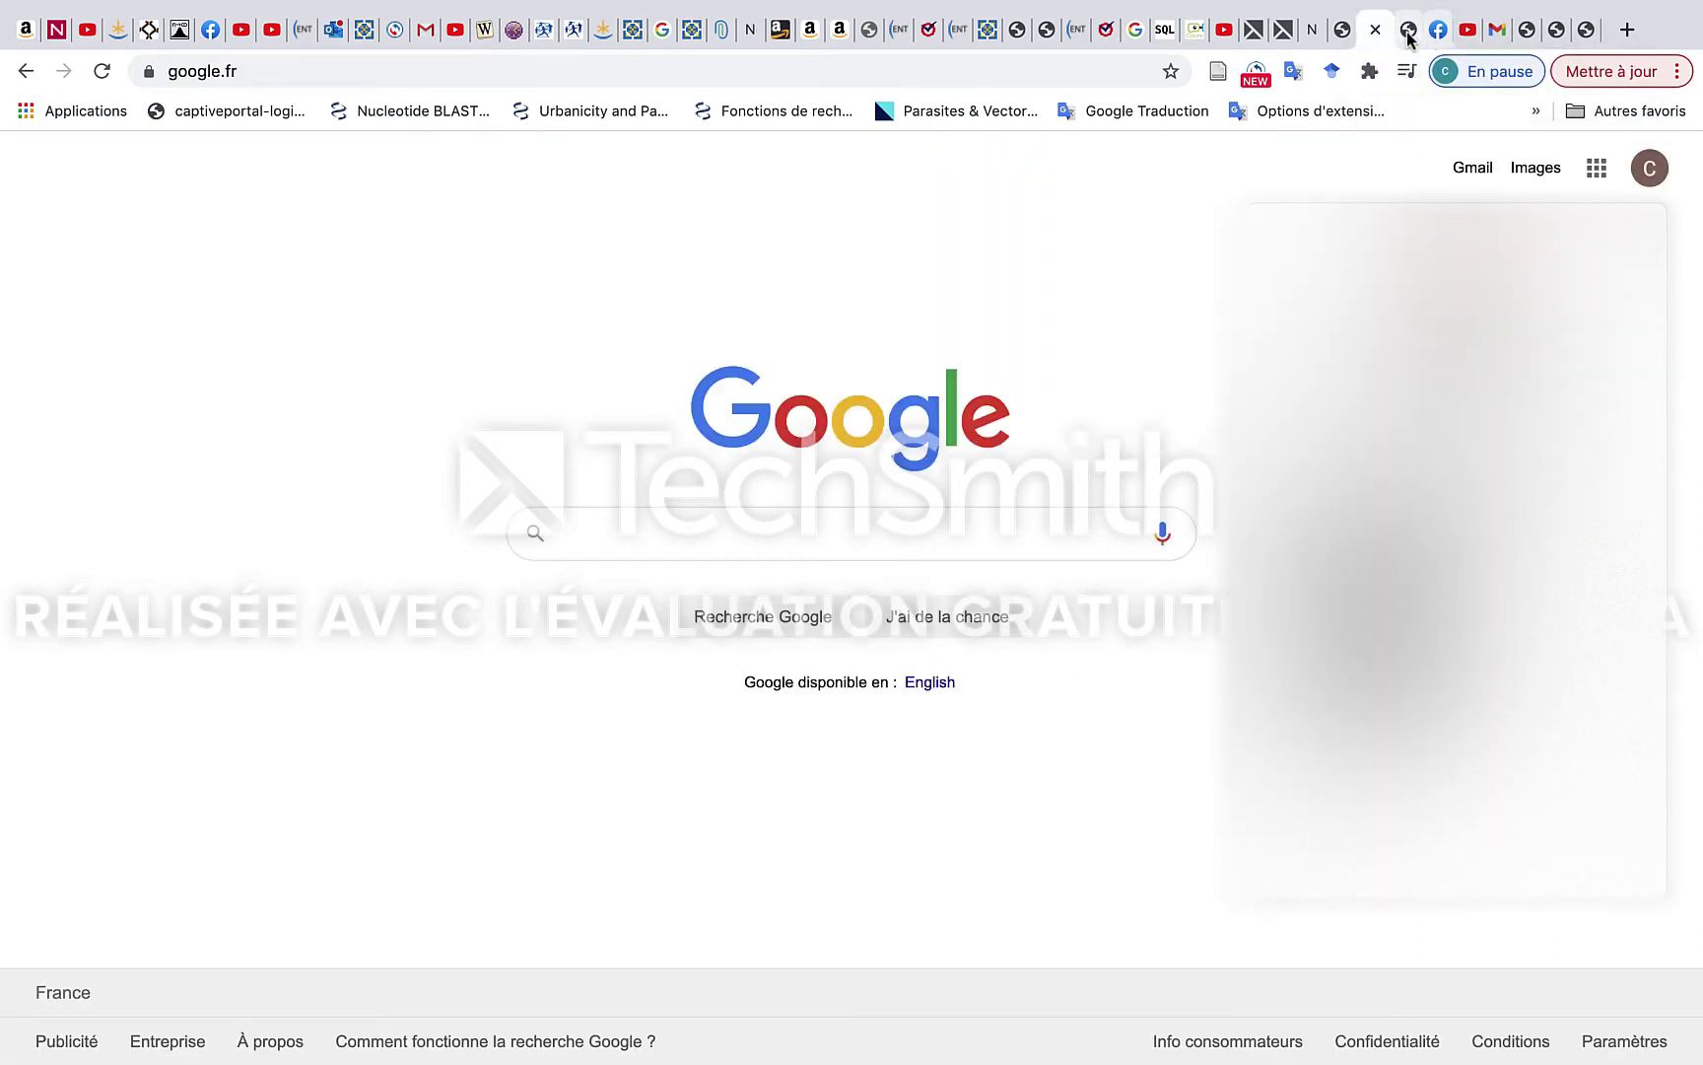
pyautogui.click(1408, 35)
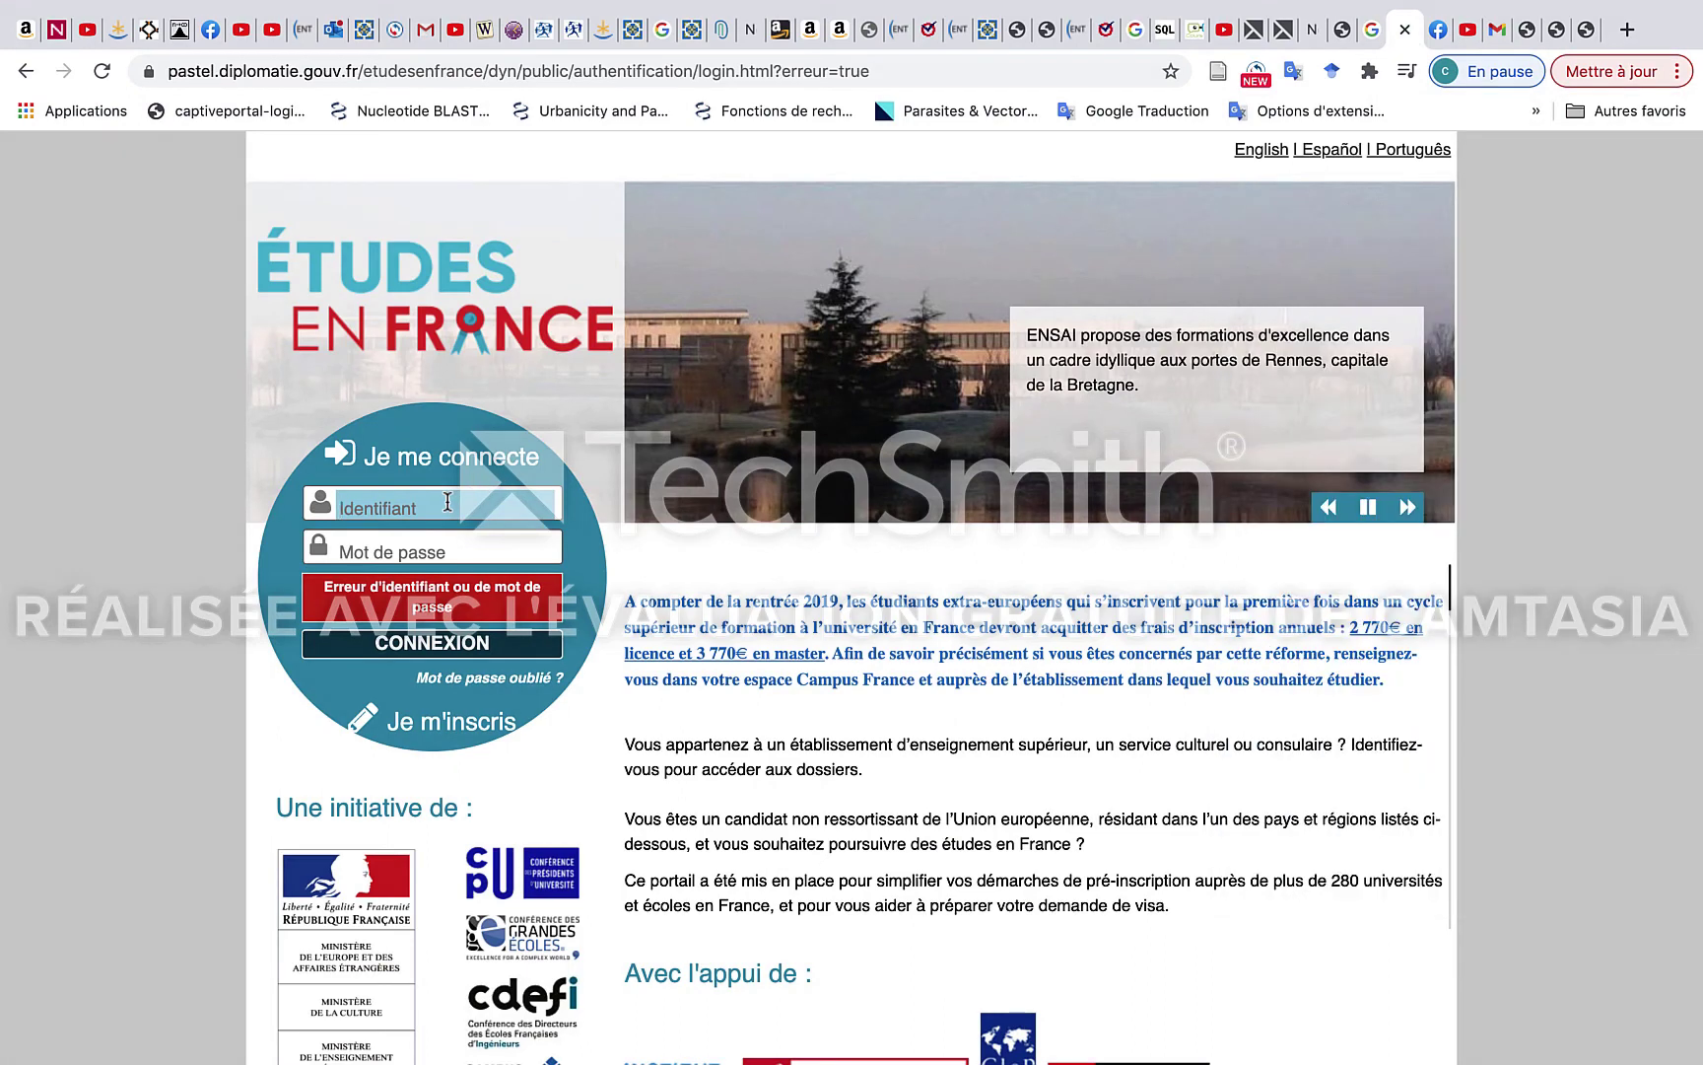
# Log in with the account e-mail and new password, getting an Erreur 403 CSRF page.
pyautogui.click(448, 502)
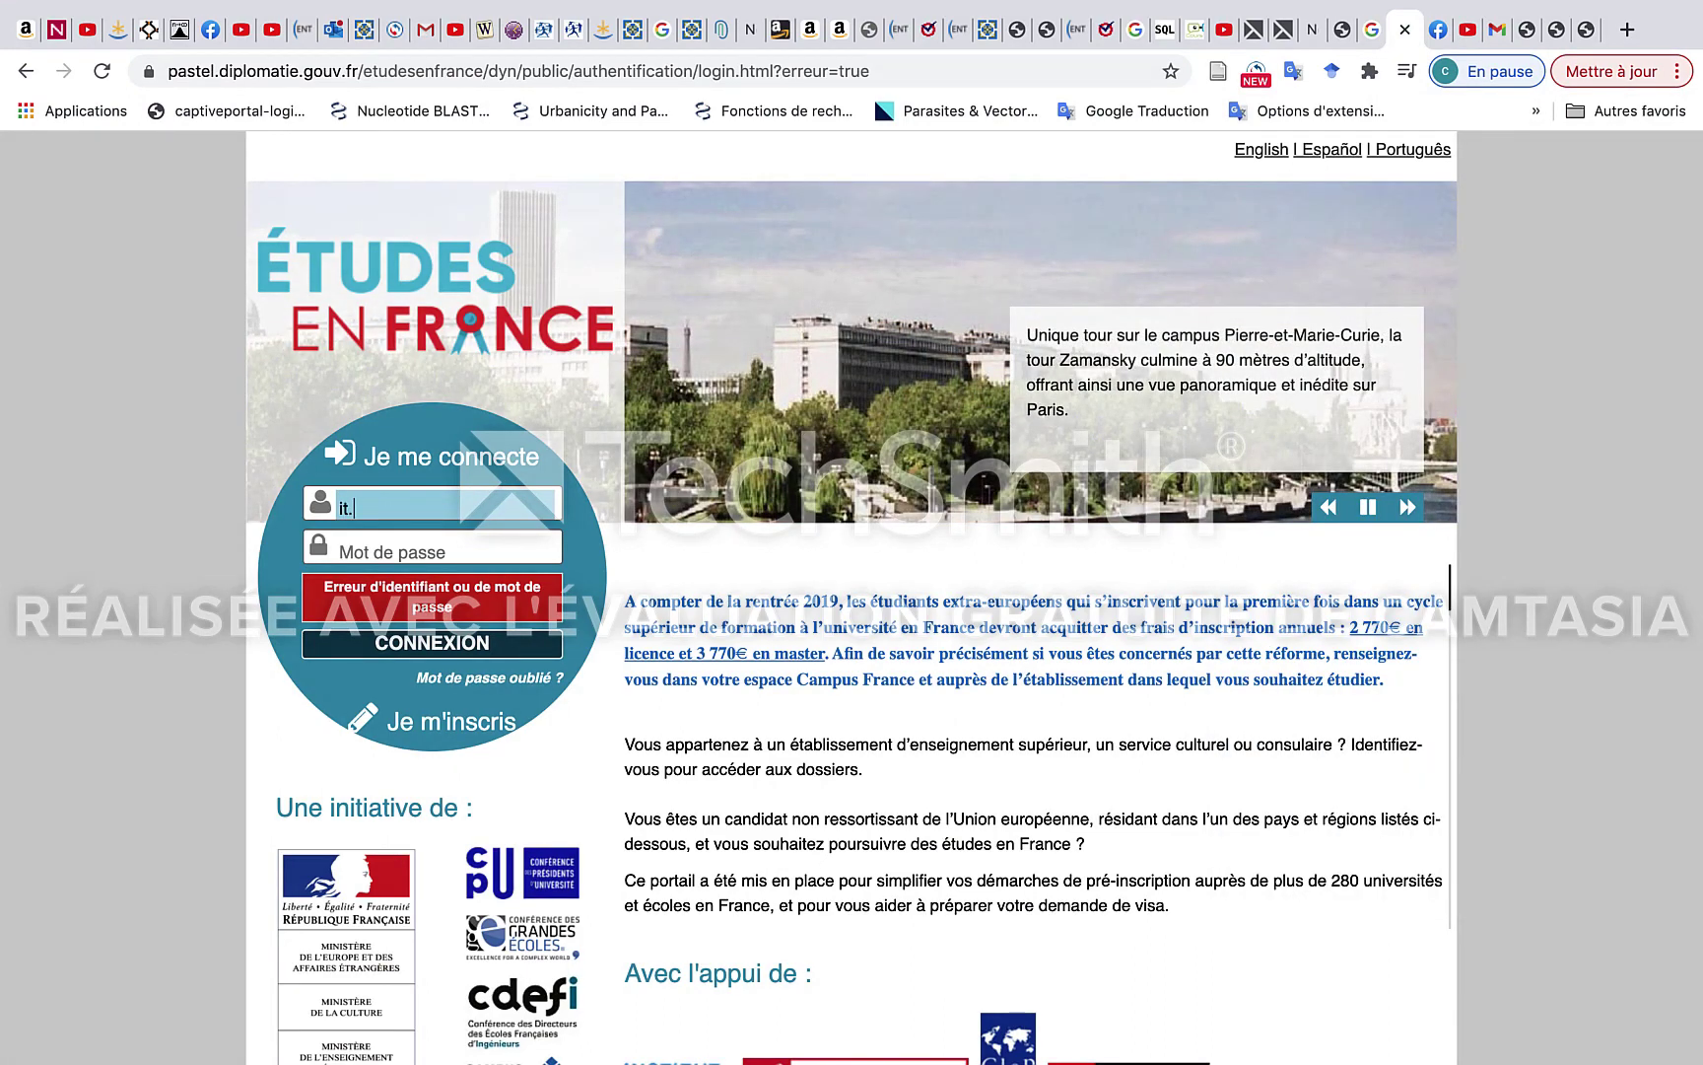
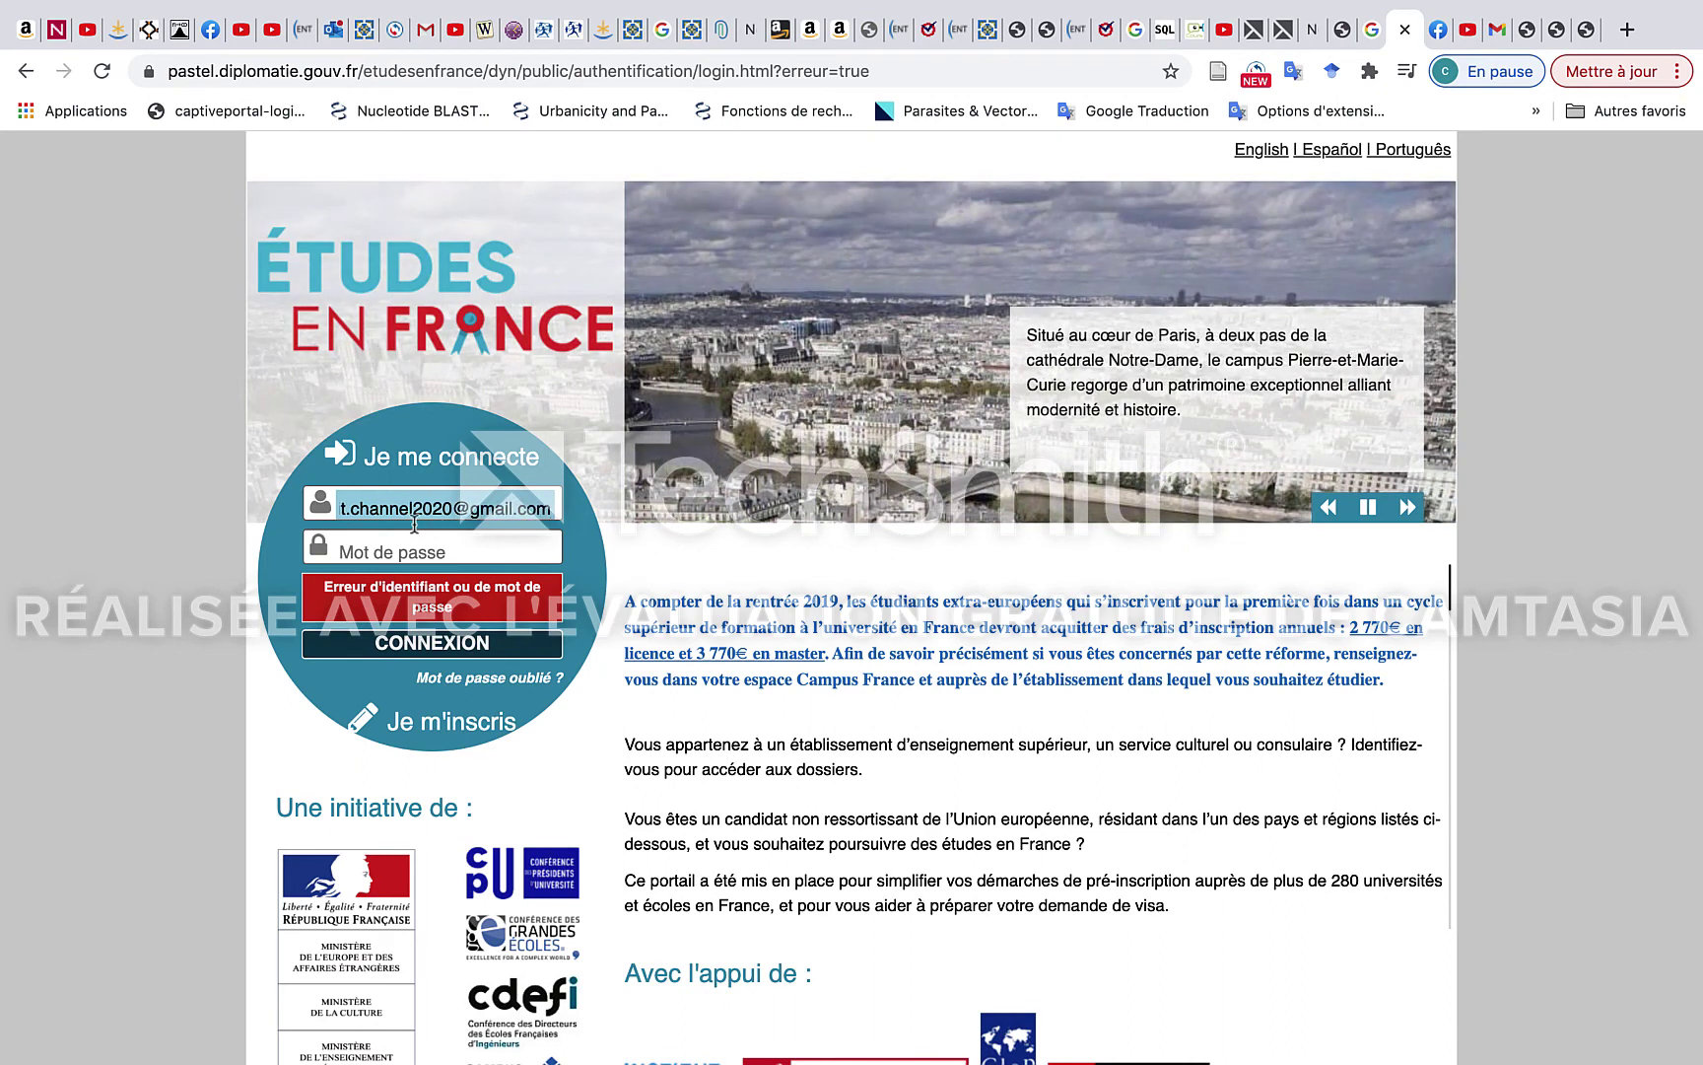
pyautogui.click(396, 551)
pyautogui.write('•••')
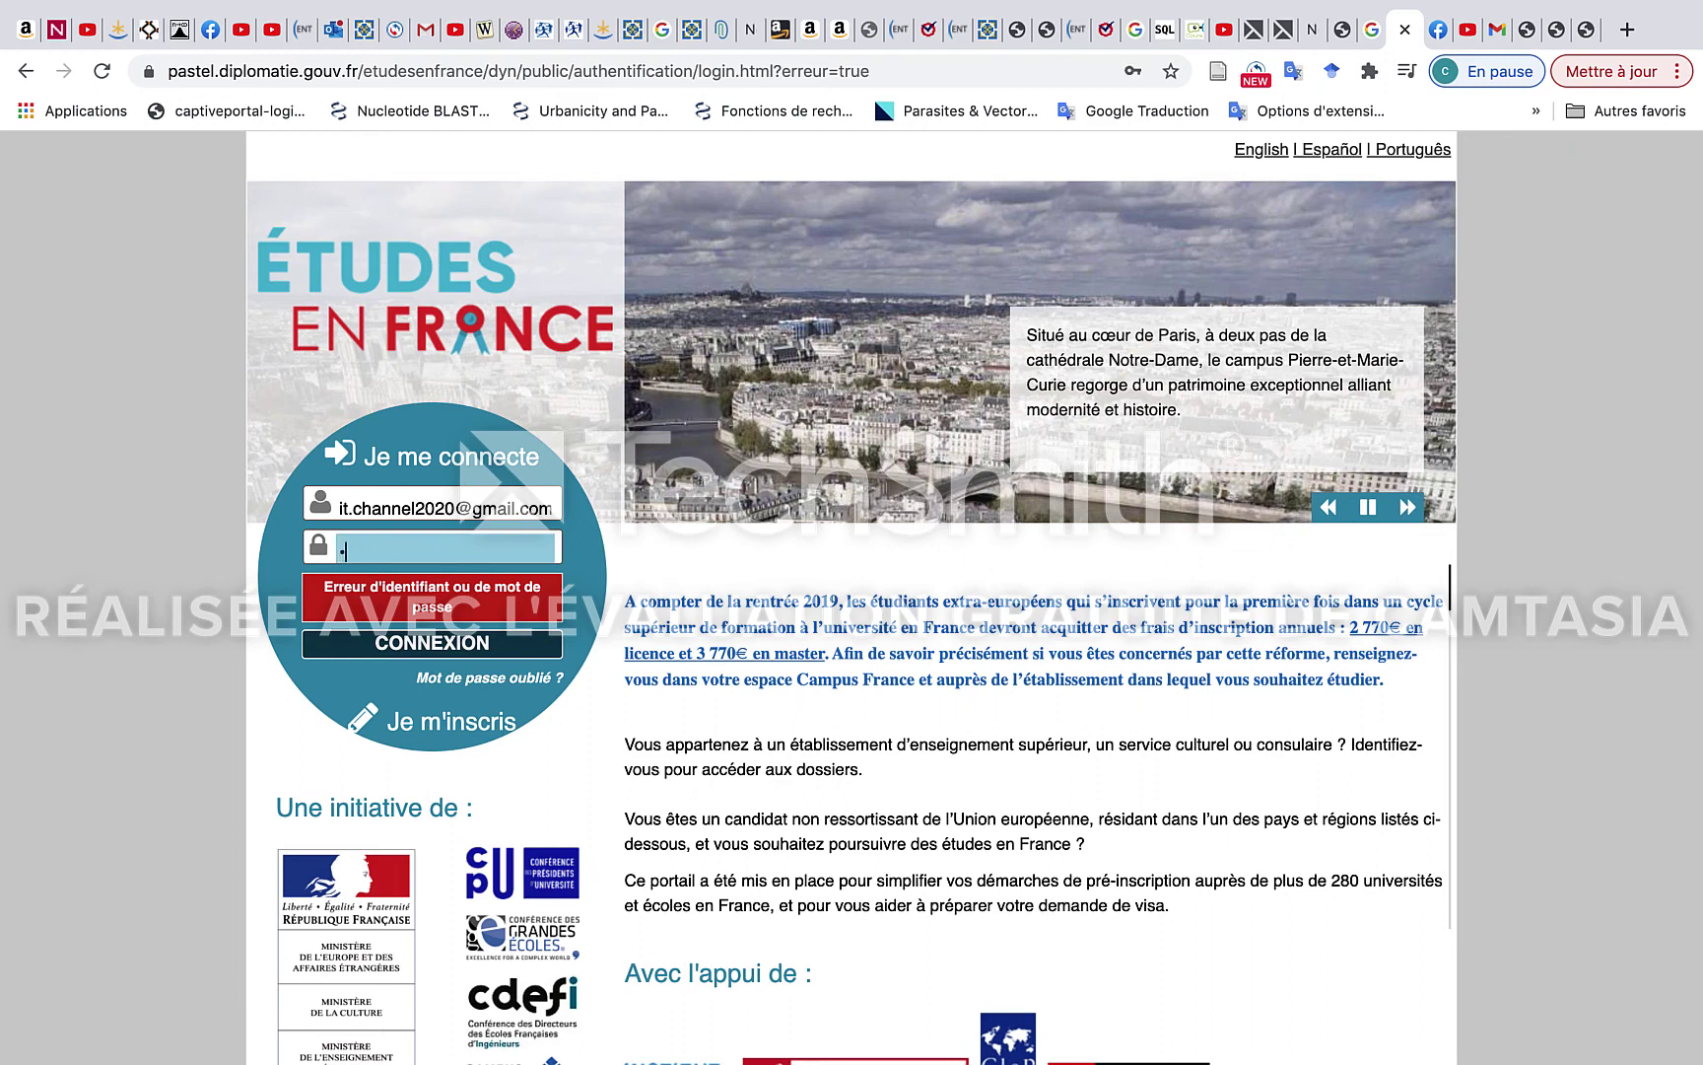
pyautogui.write('•••')
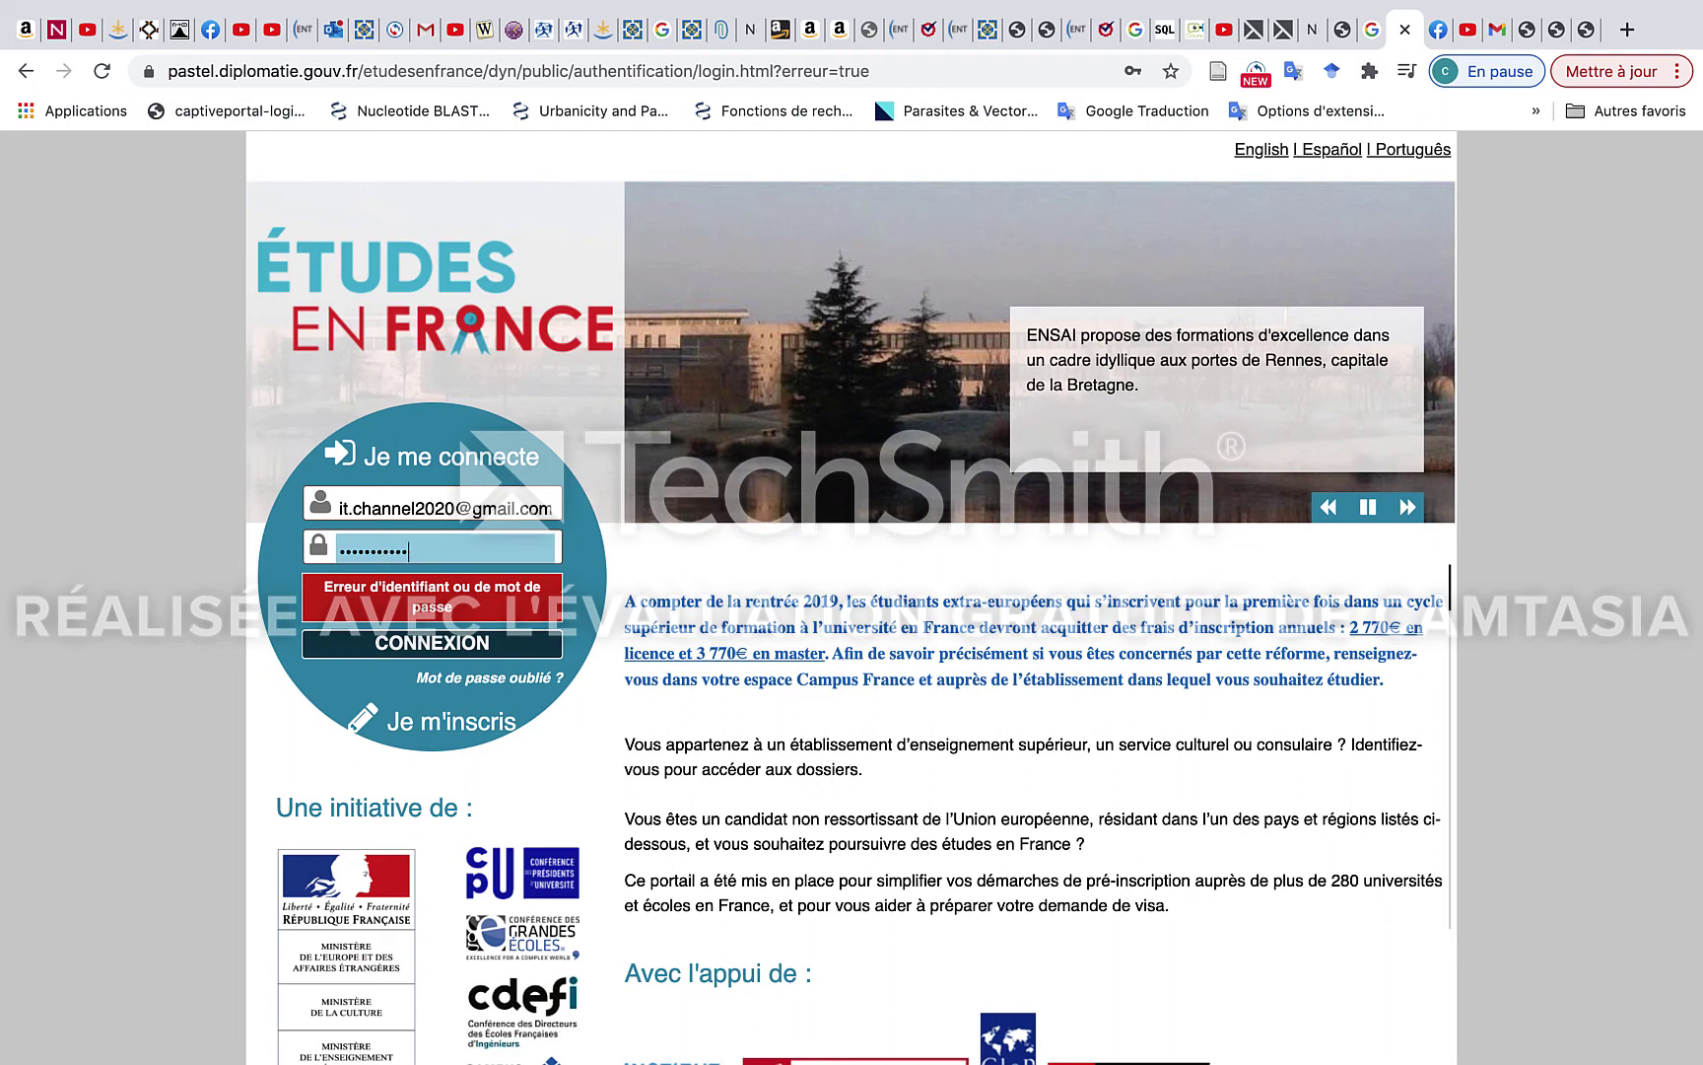
pyautogui.click(363, 642)
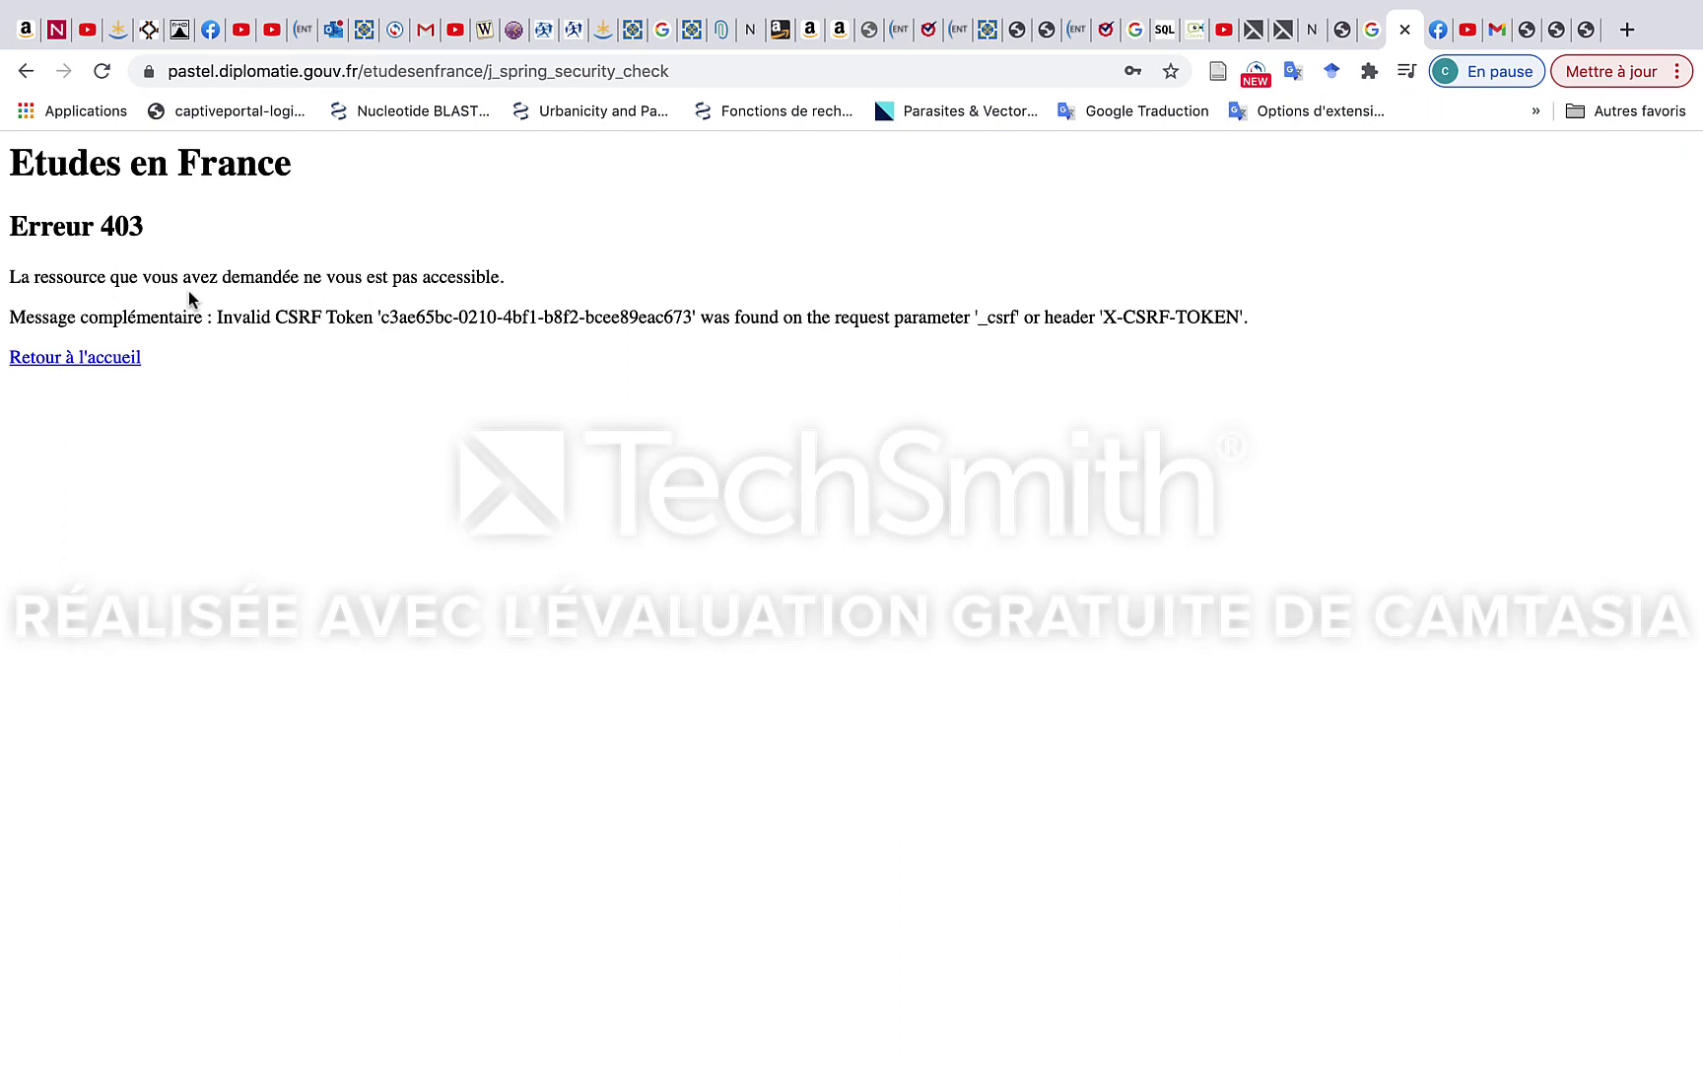
# Return to the login page and sign in again with the account e-mail and password.
pyautogui.click(81, 355)
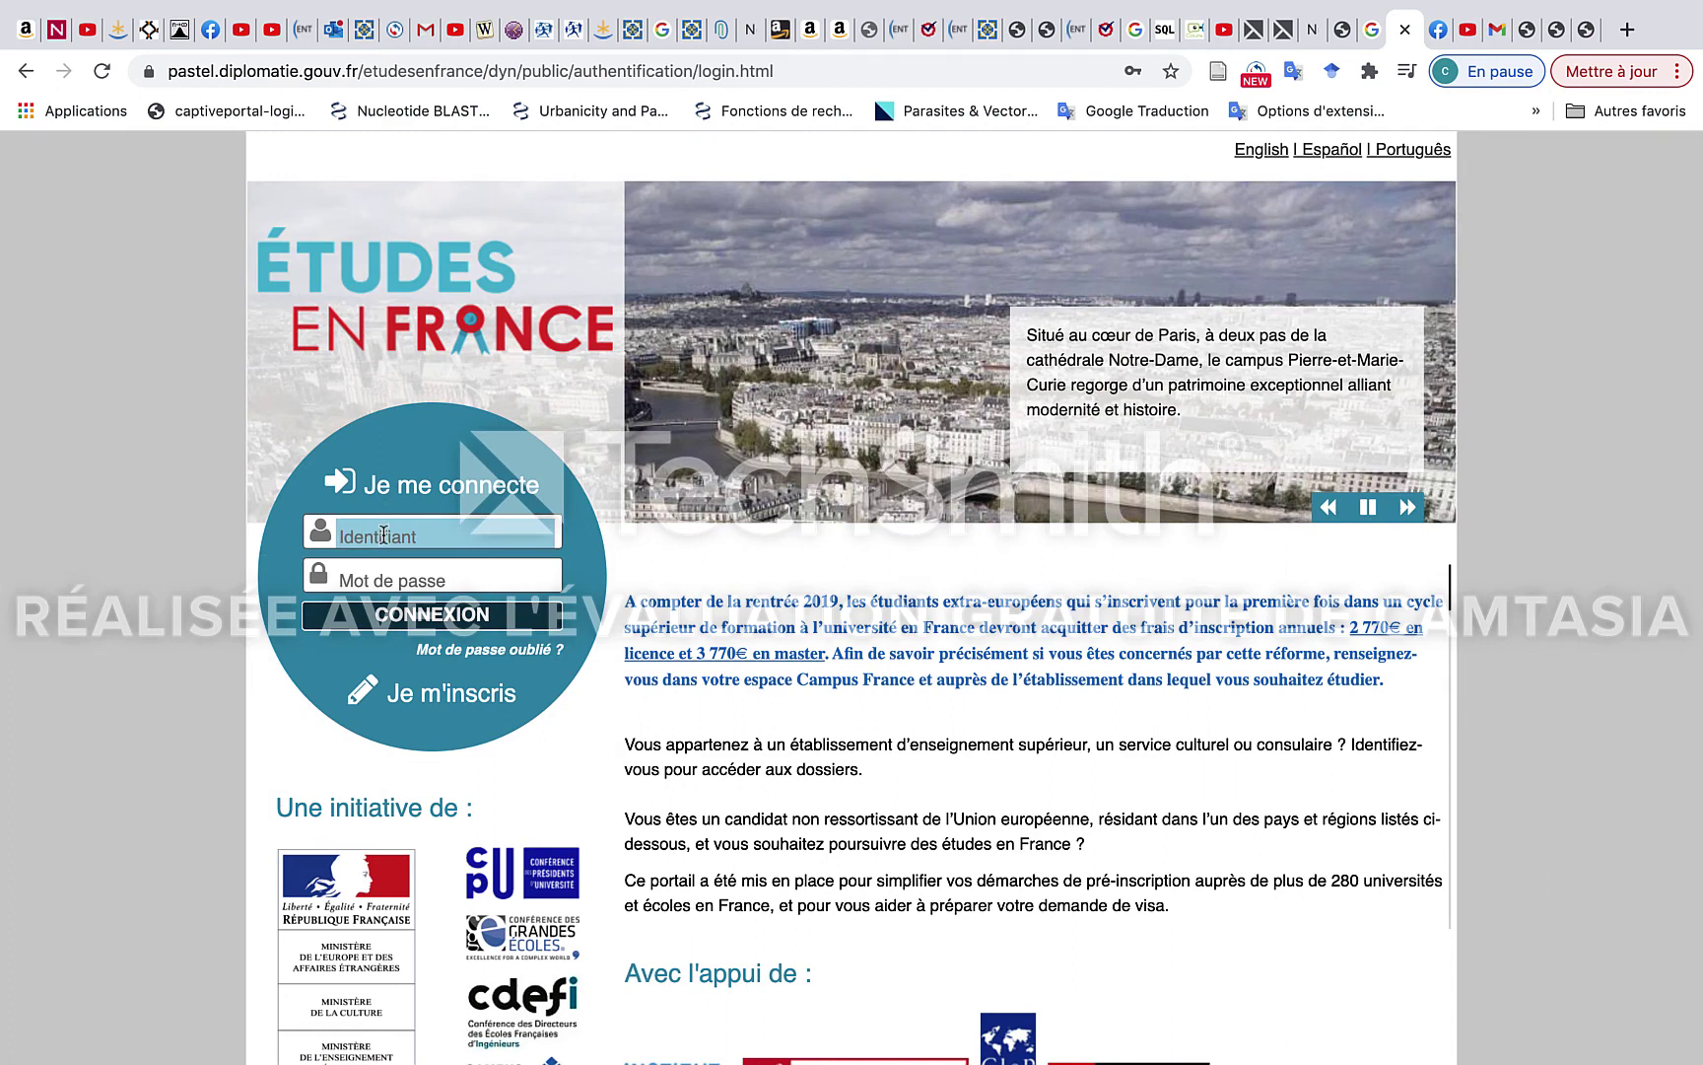
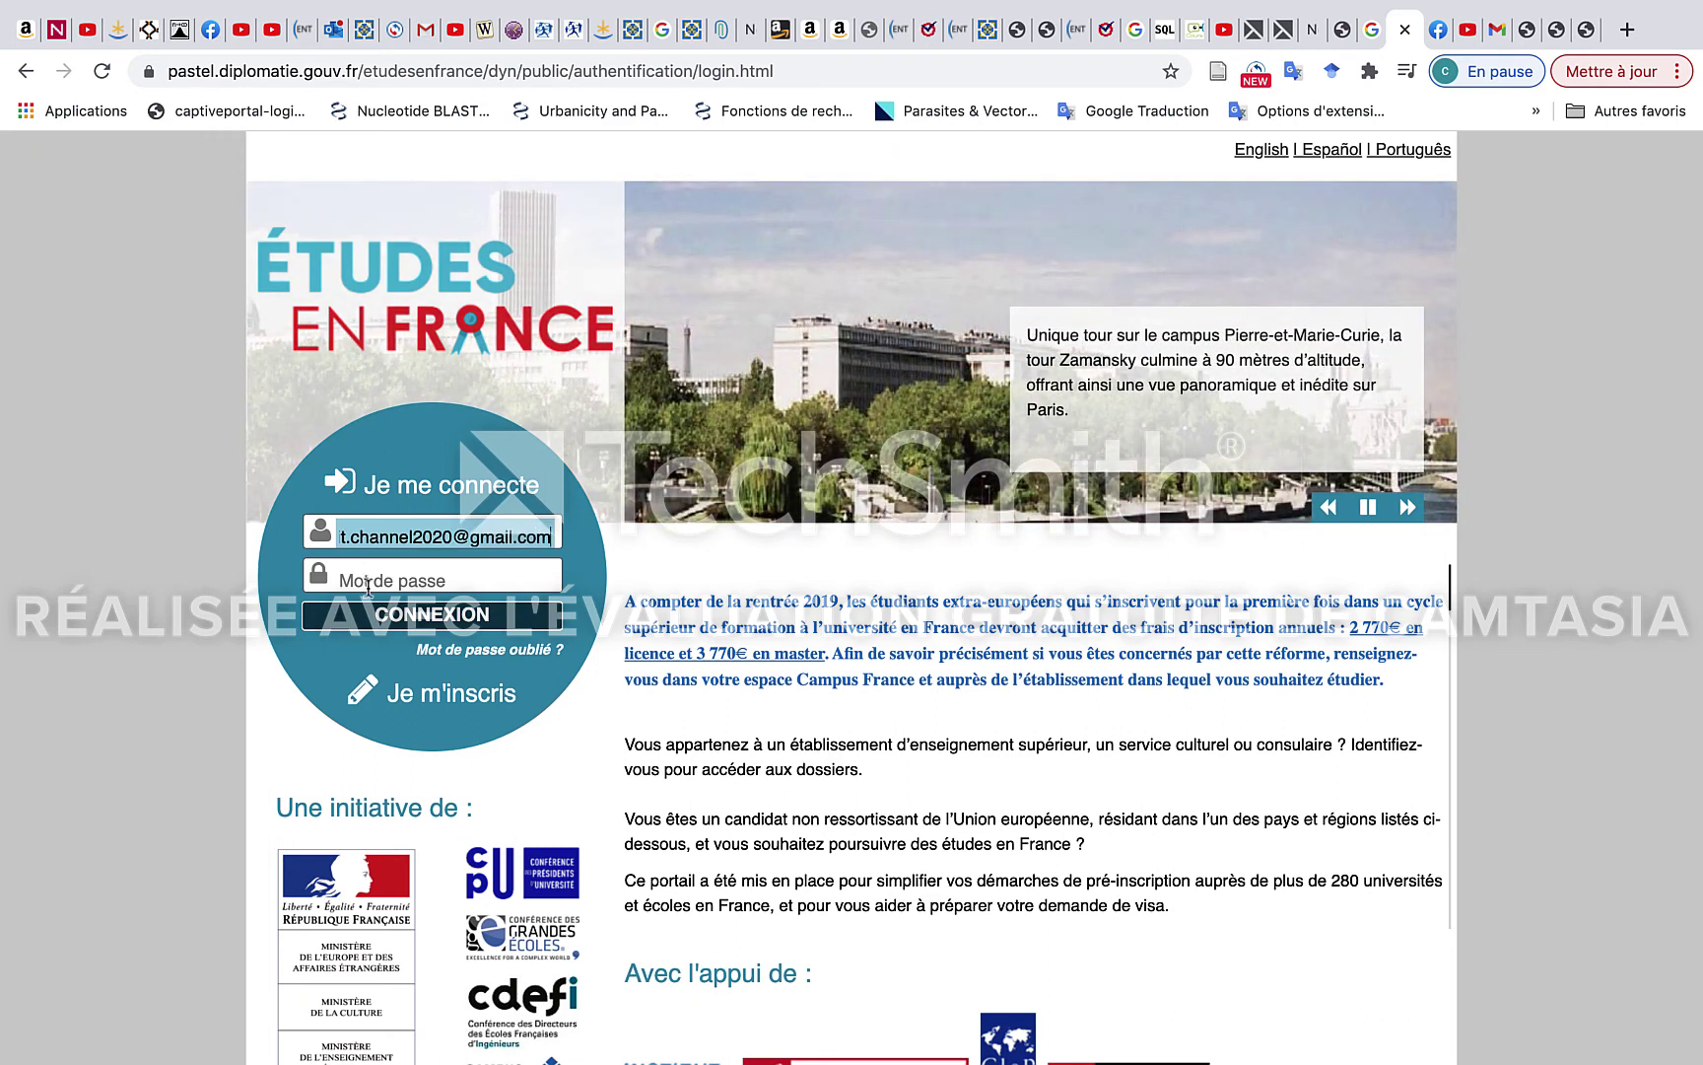
pyautogui.click(367, 588)
pyautogui.write('•')
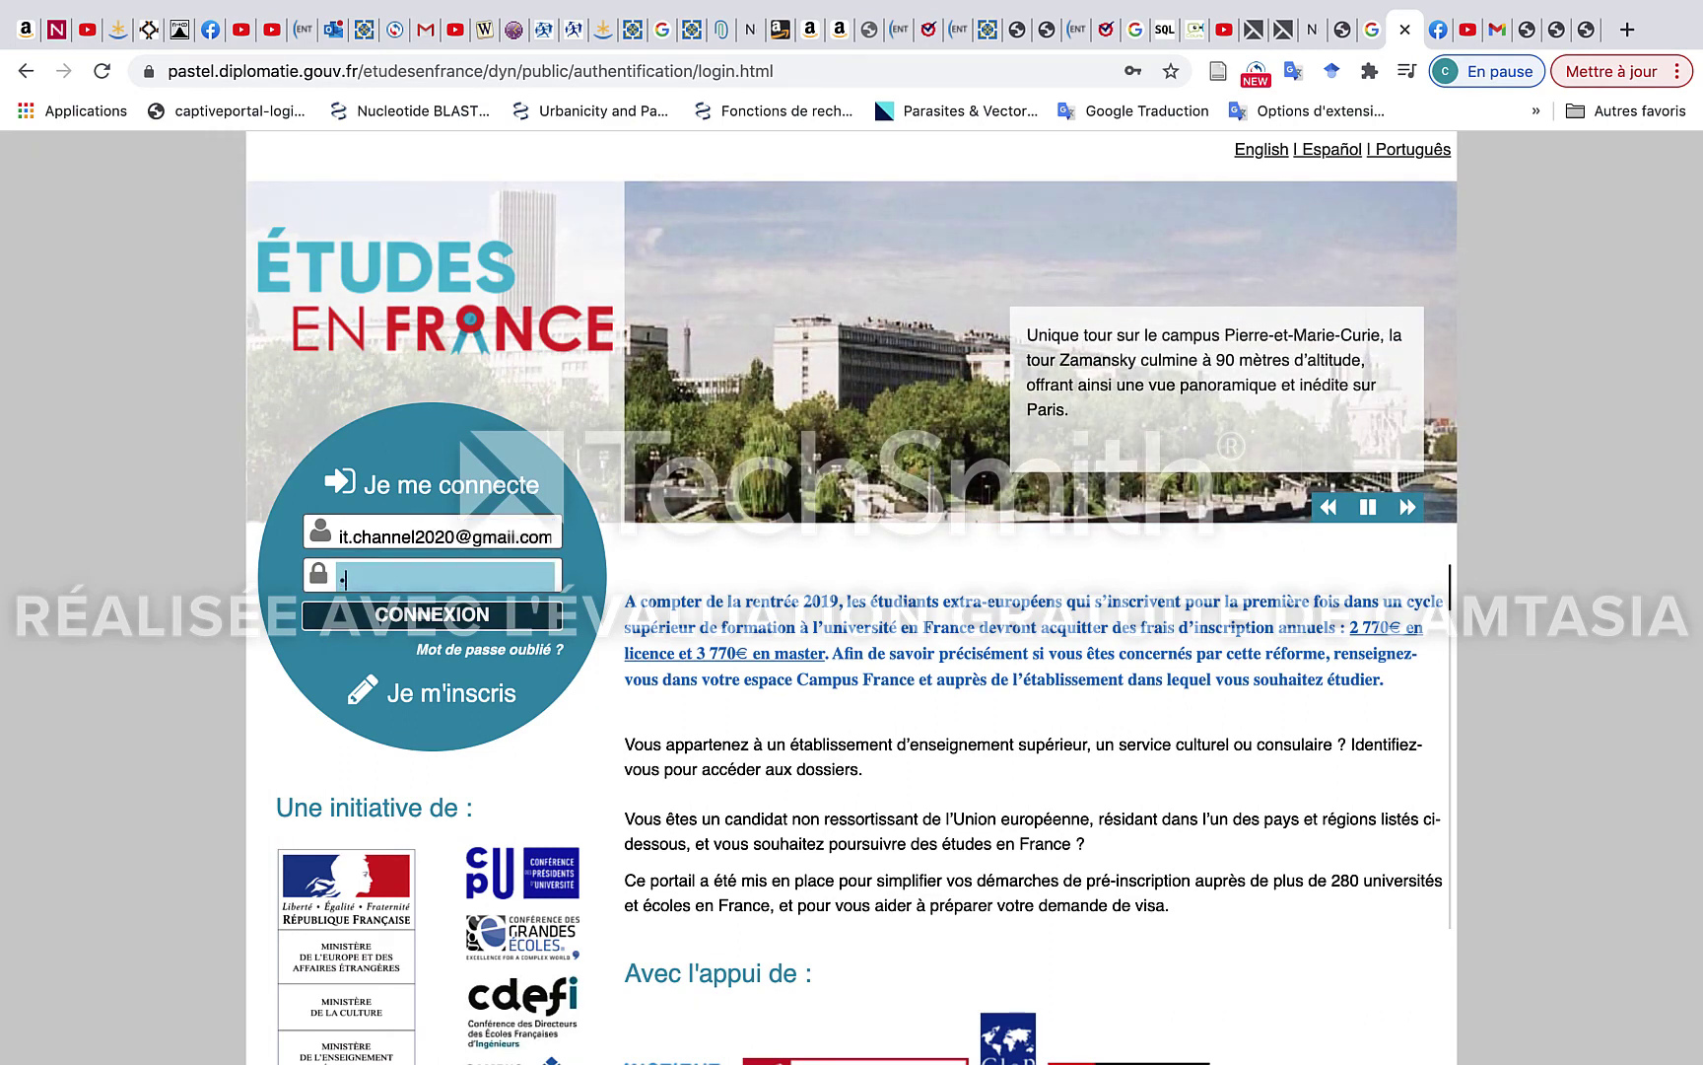
pyautogui.write('•••••••')
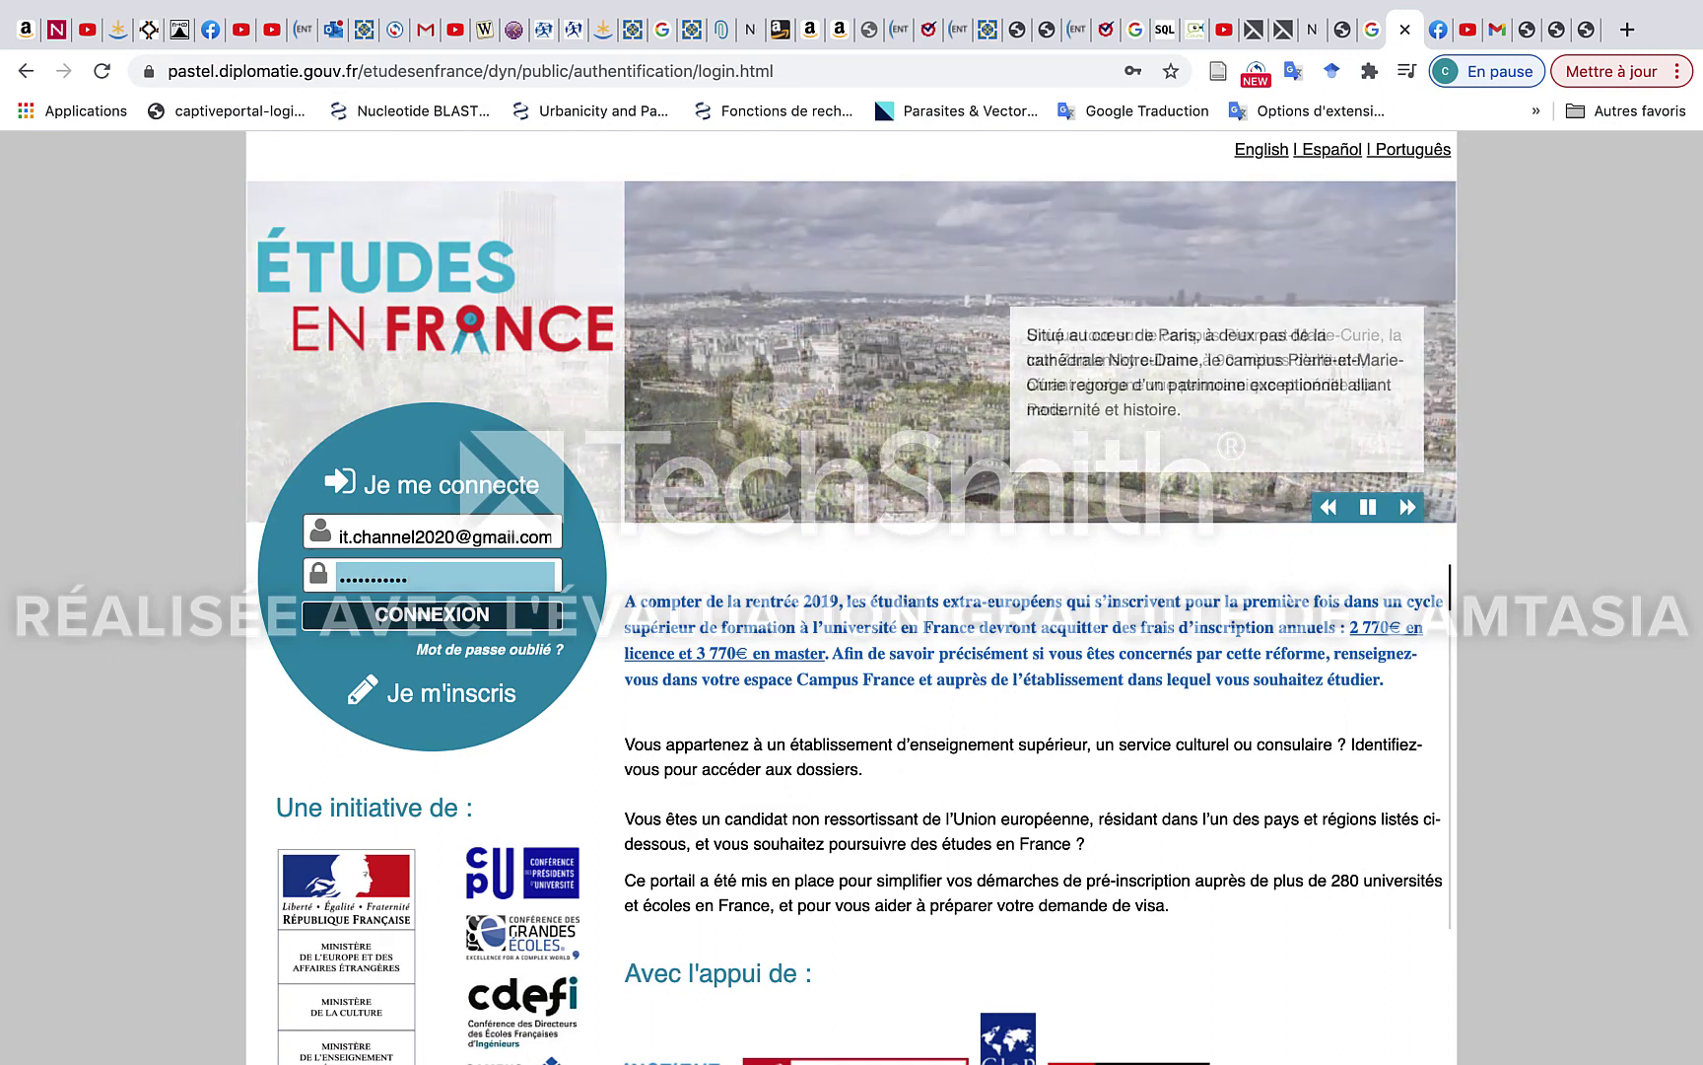
pyautogui.press('BackSpace')
pyautogui.press('BackSpace')
pyautogui.press('BackSpace')
pyautogui.press('BackSpace')
pyautogui.press('BackSpace')
pyautogui.press('BackSpace')
pyautogui.press('BackSpace')
pyautogui.press('BackSpace')
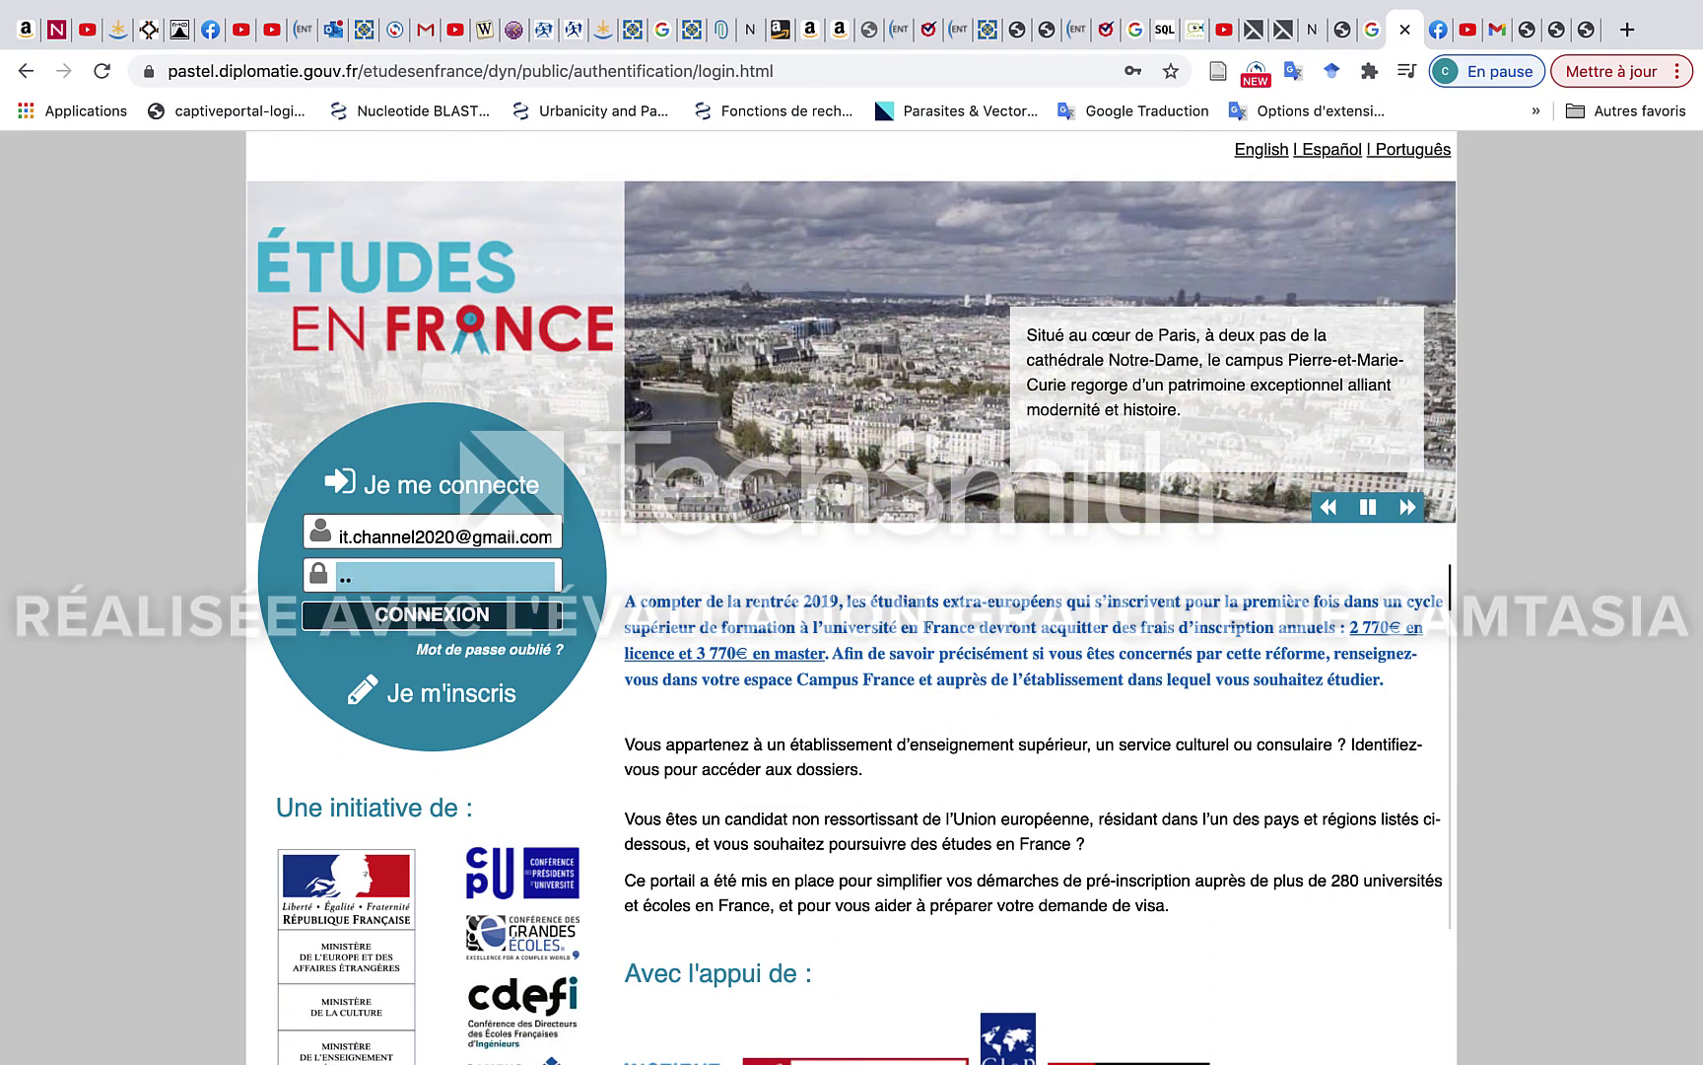
pyautogui.write('•••••••••••')
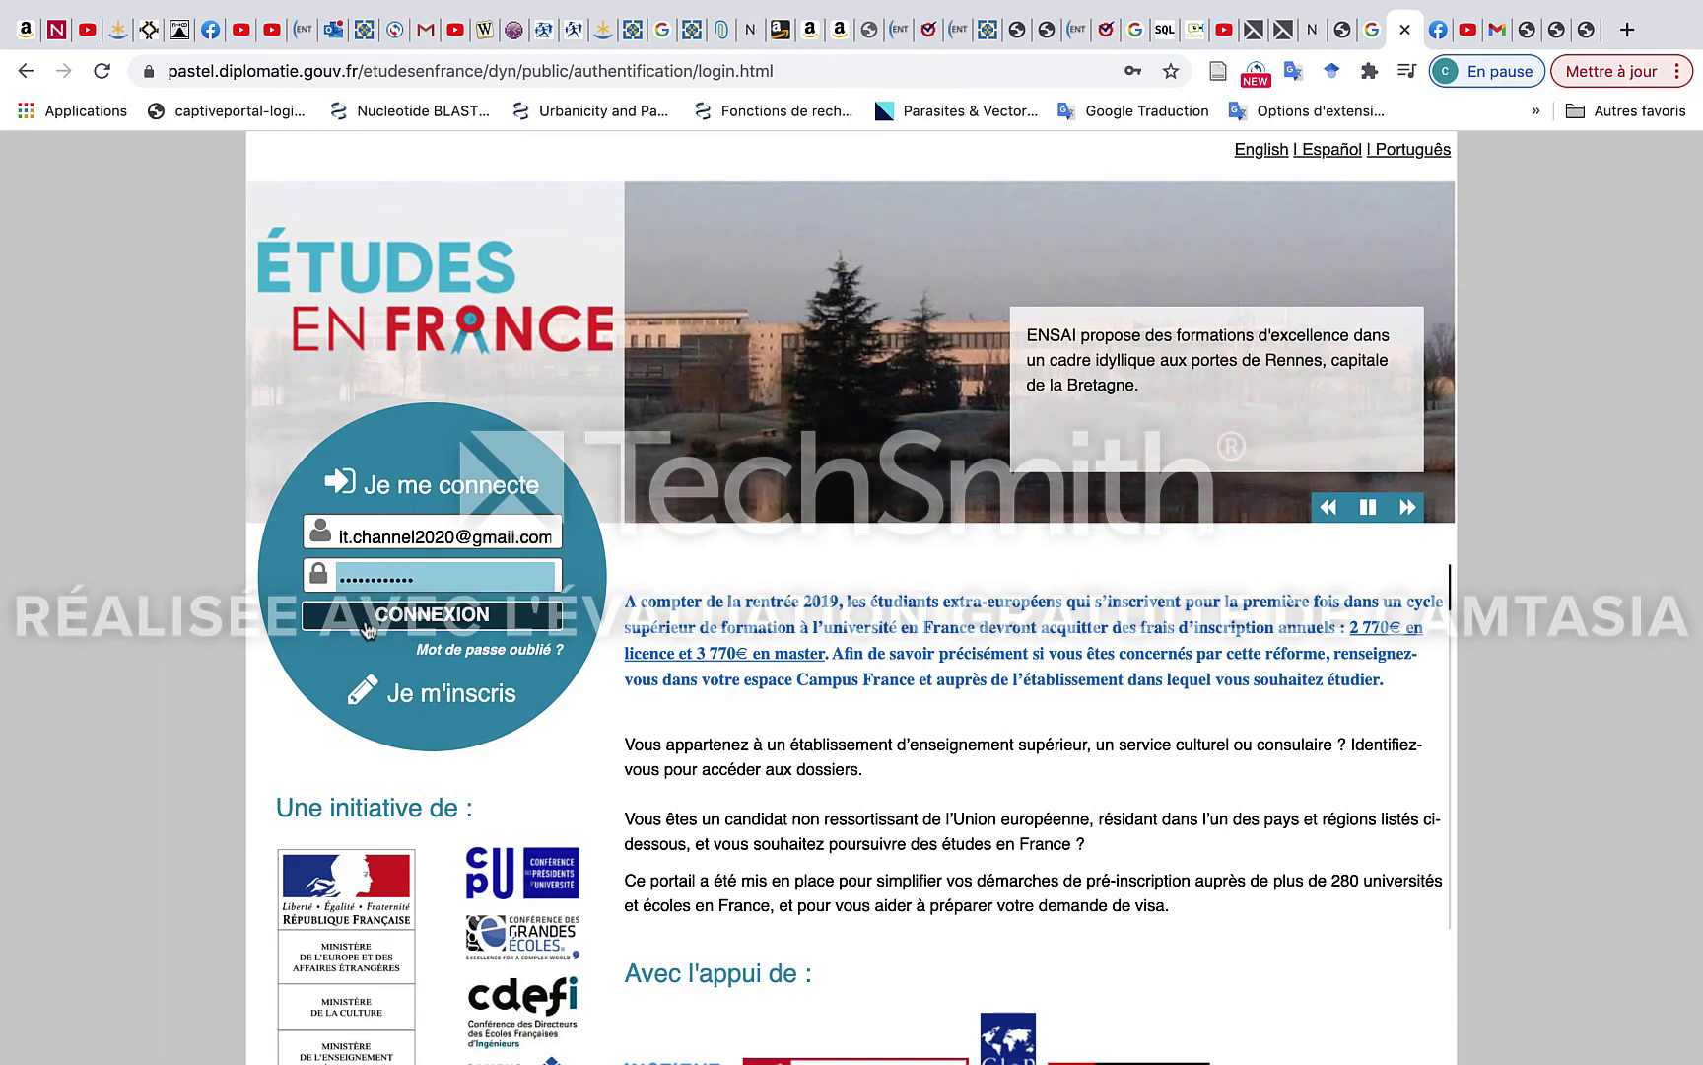
pyautogui.click(363, 621)
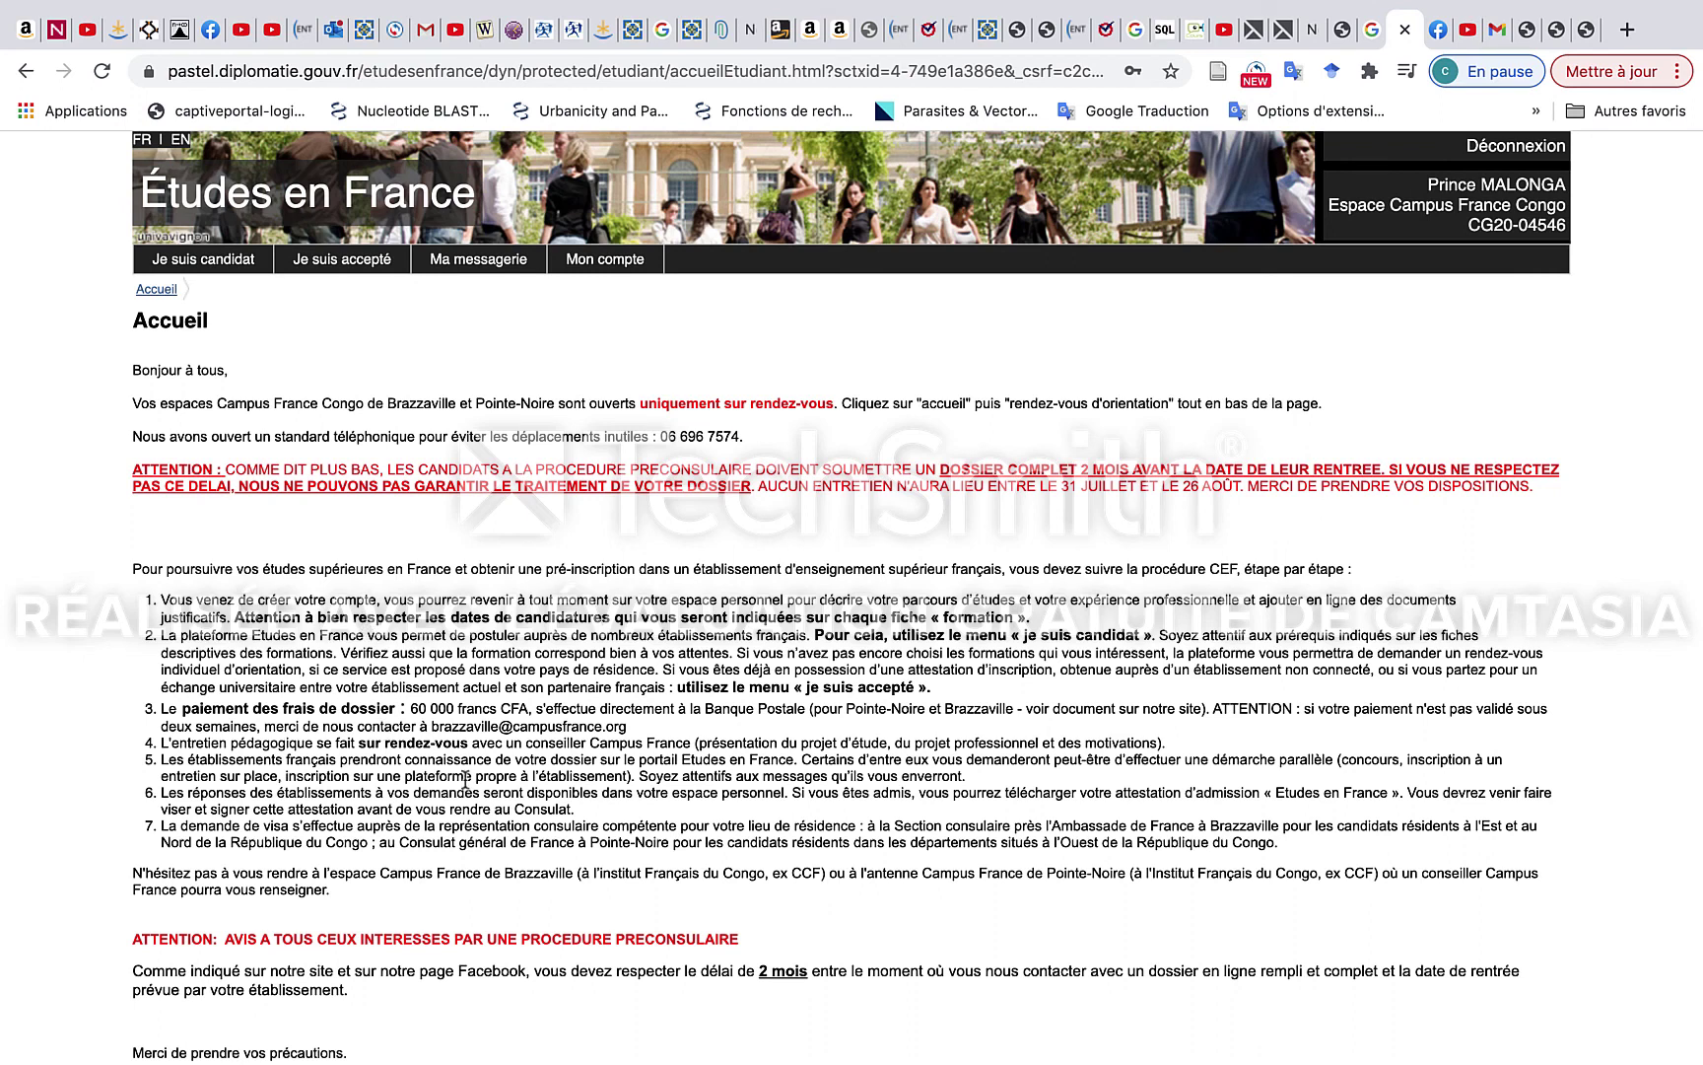
# Open Prendre un rendez-vous d'orientation and browse the CampusFrance Brazzaville 26/10–01/11/2020 agenda.
pyautogui.scroll(-5, 650, 733)
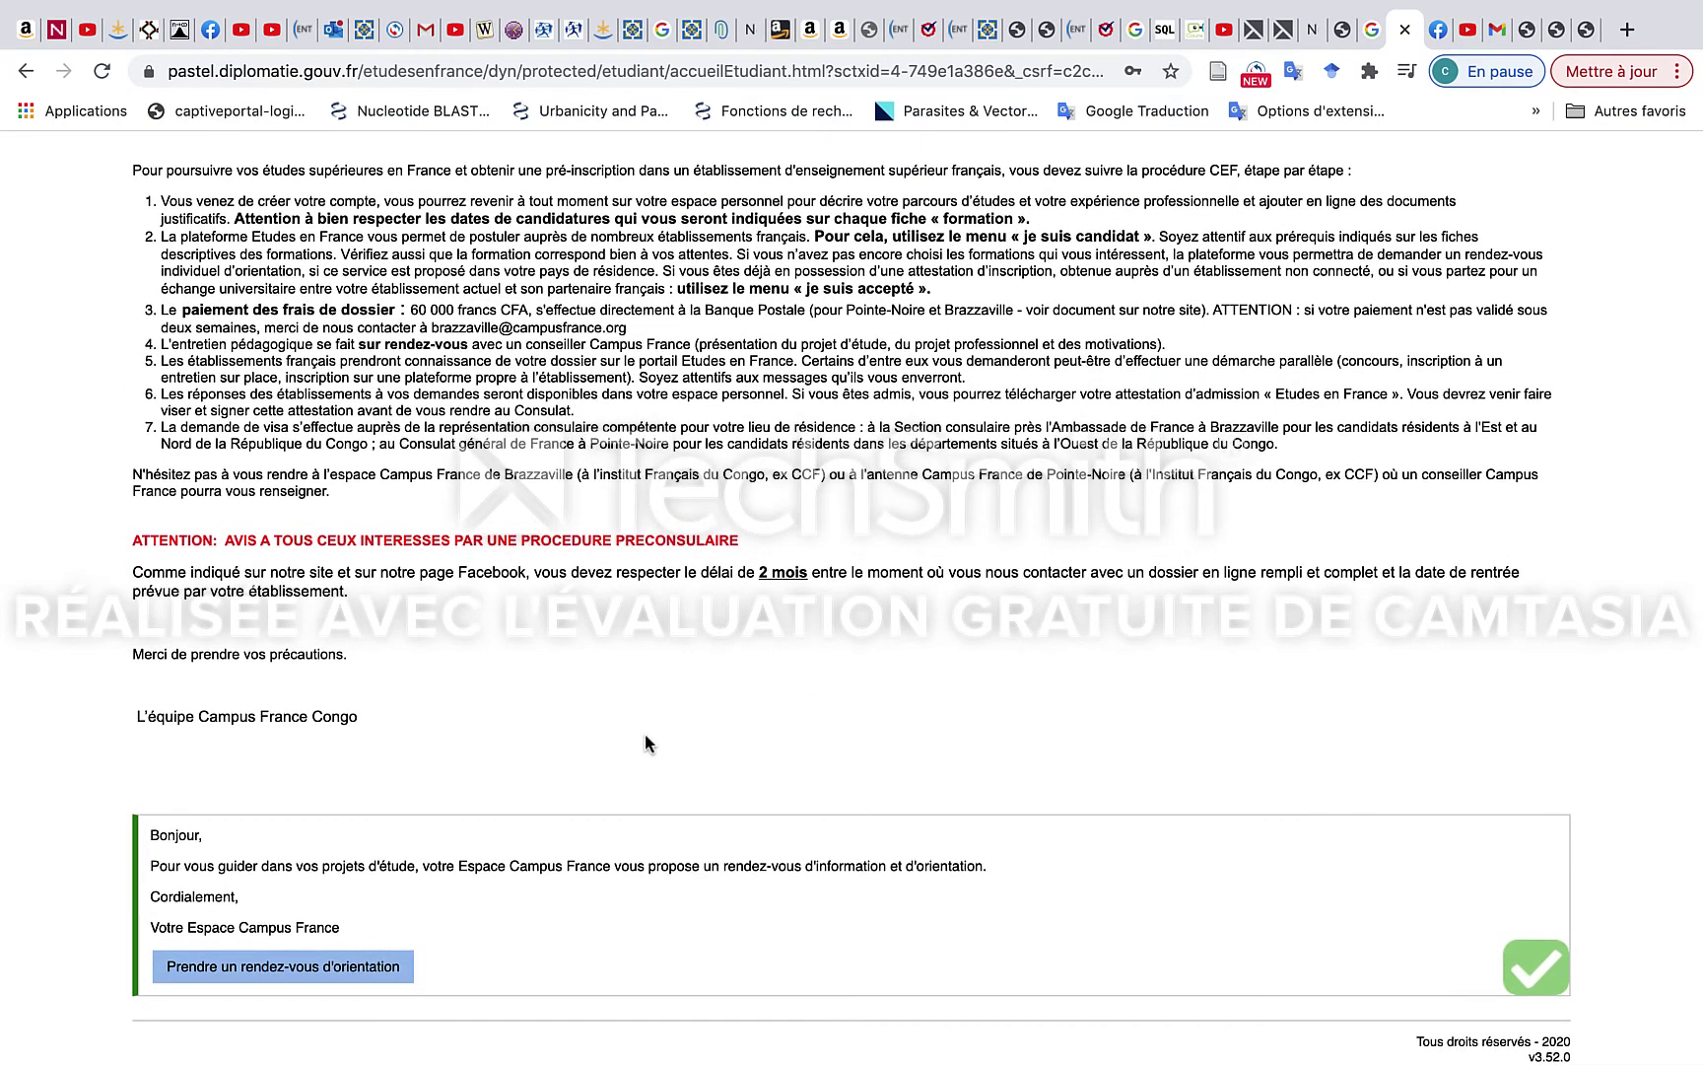
pyautogui.click(292, 975)
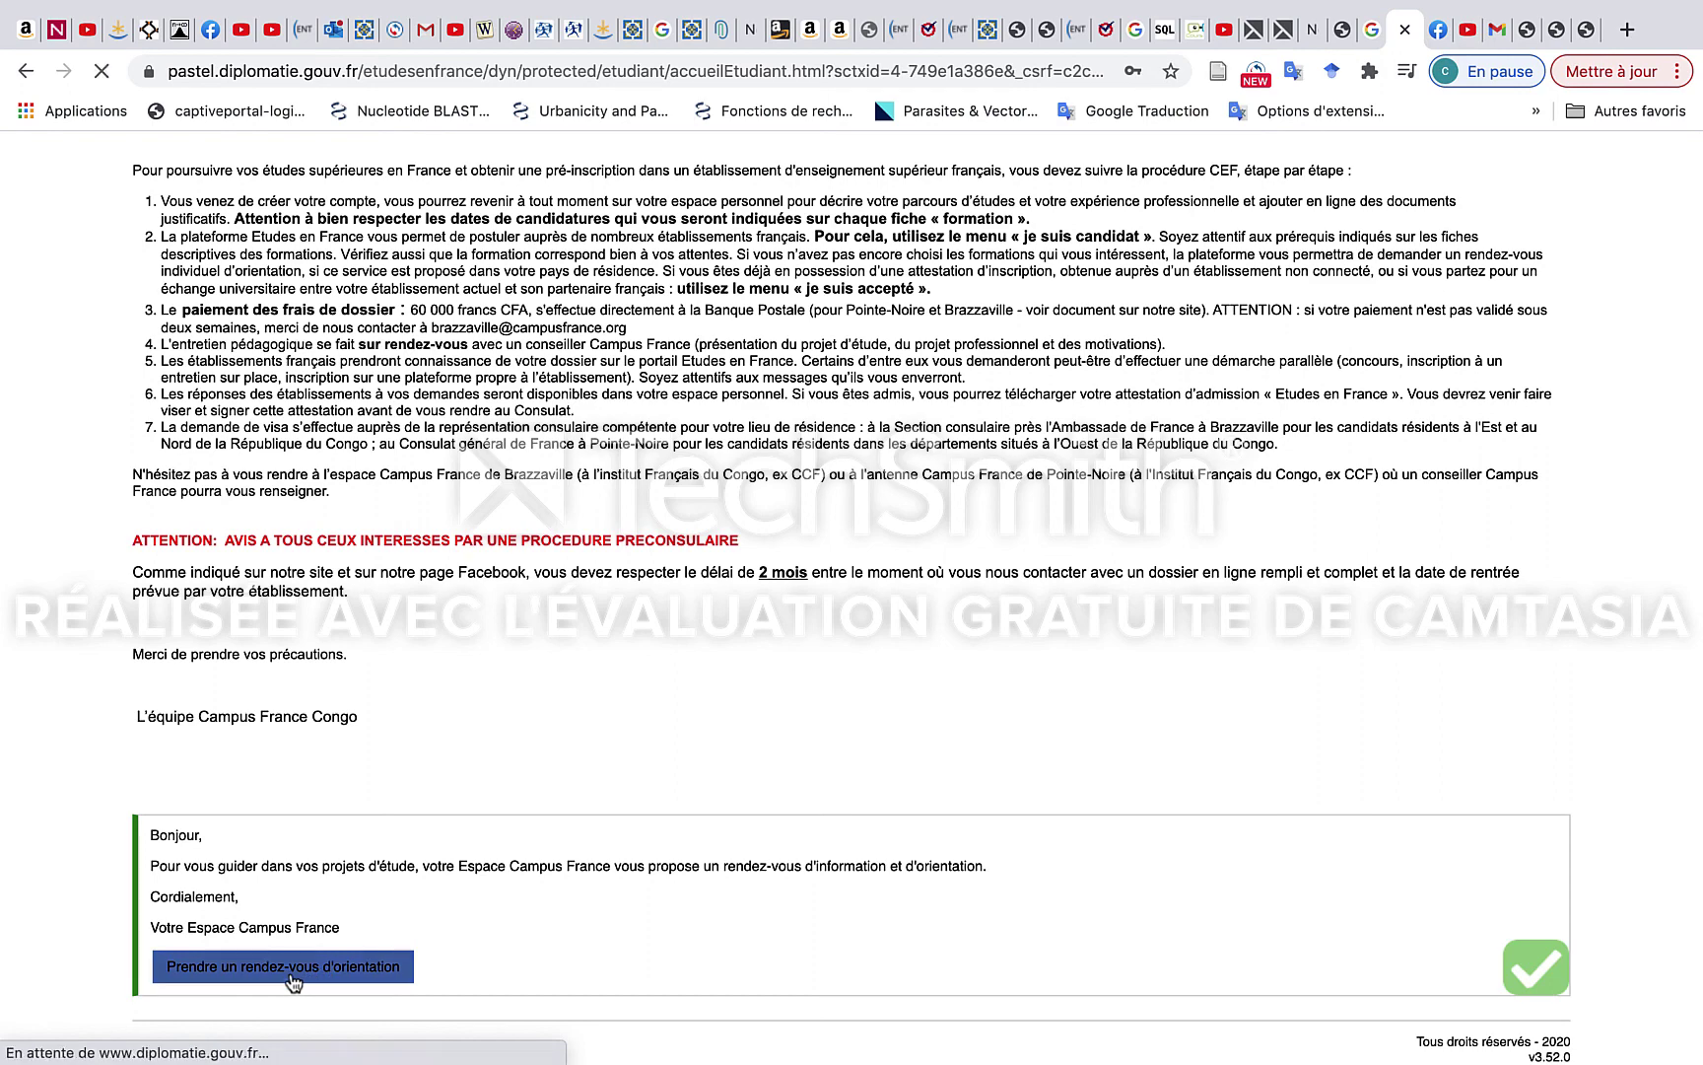
pyautogui.scroll(-1, 604, 893)
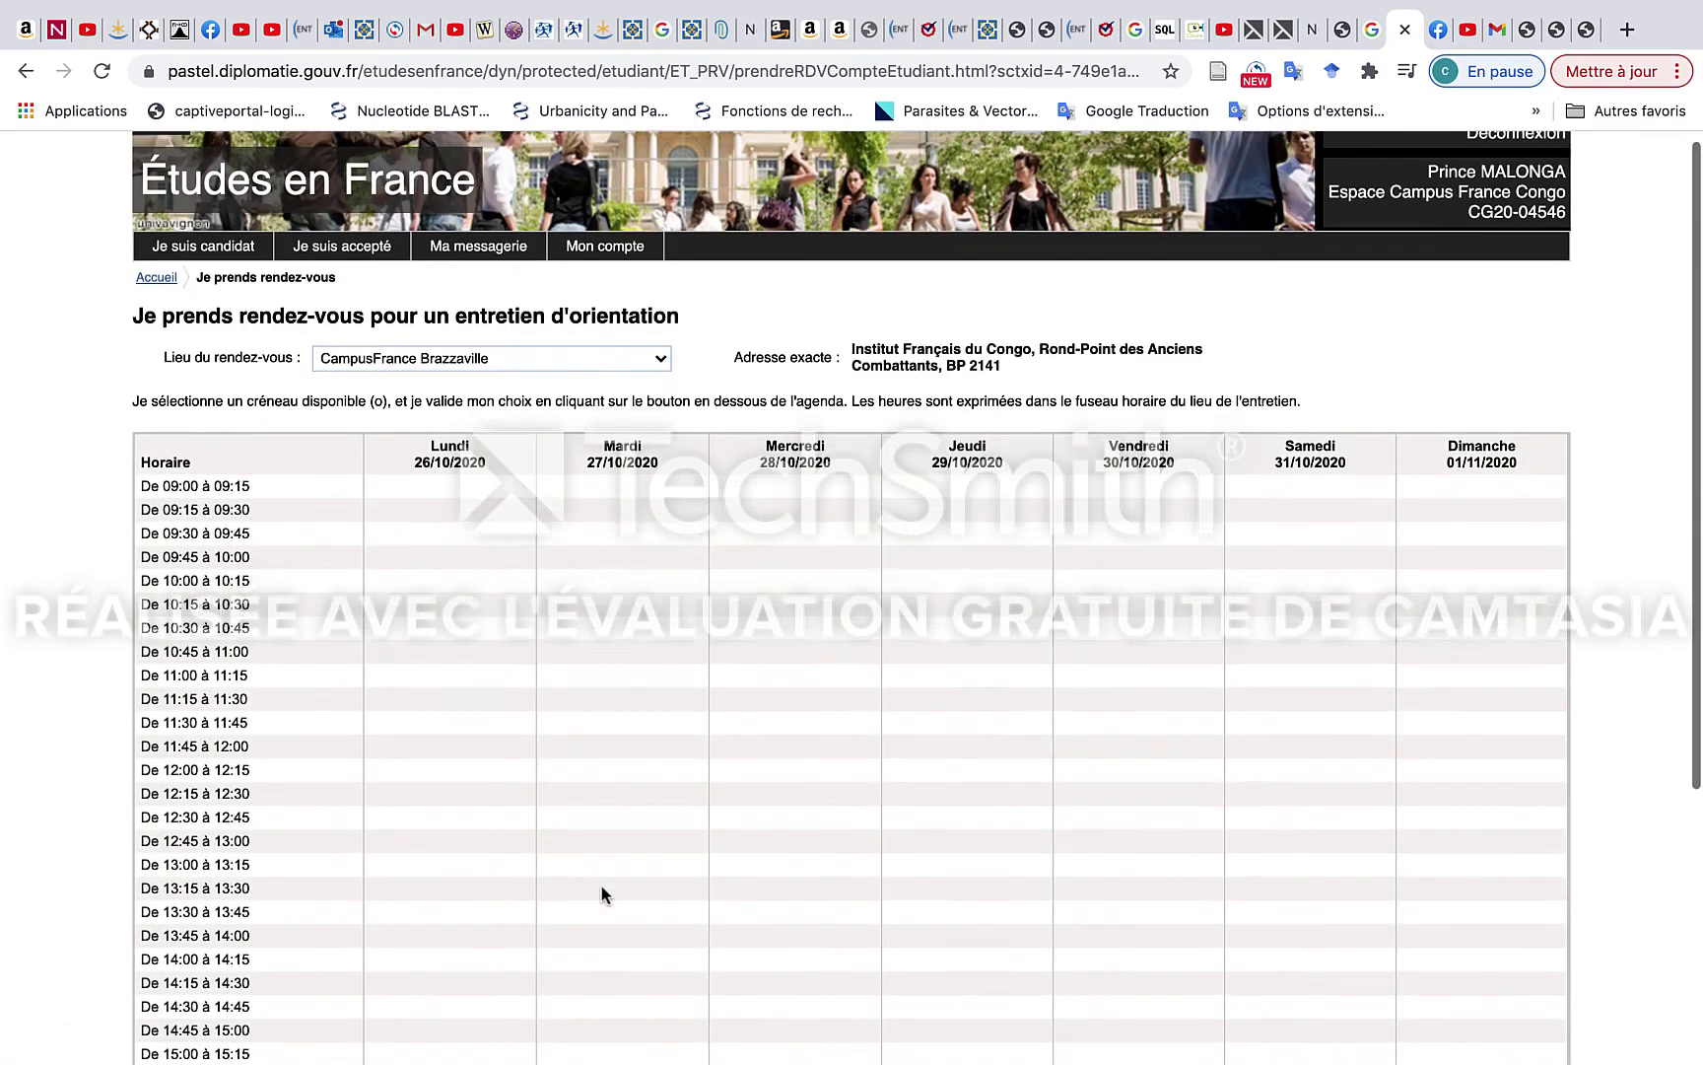
pyautogui.scroll(-4, 603, 893)
pyautogui.scroll(5, 603, 893)
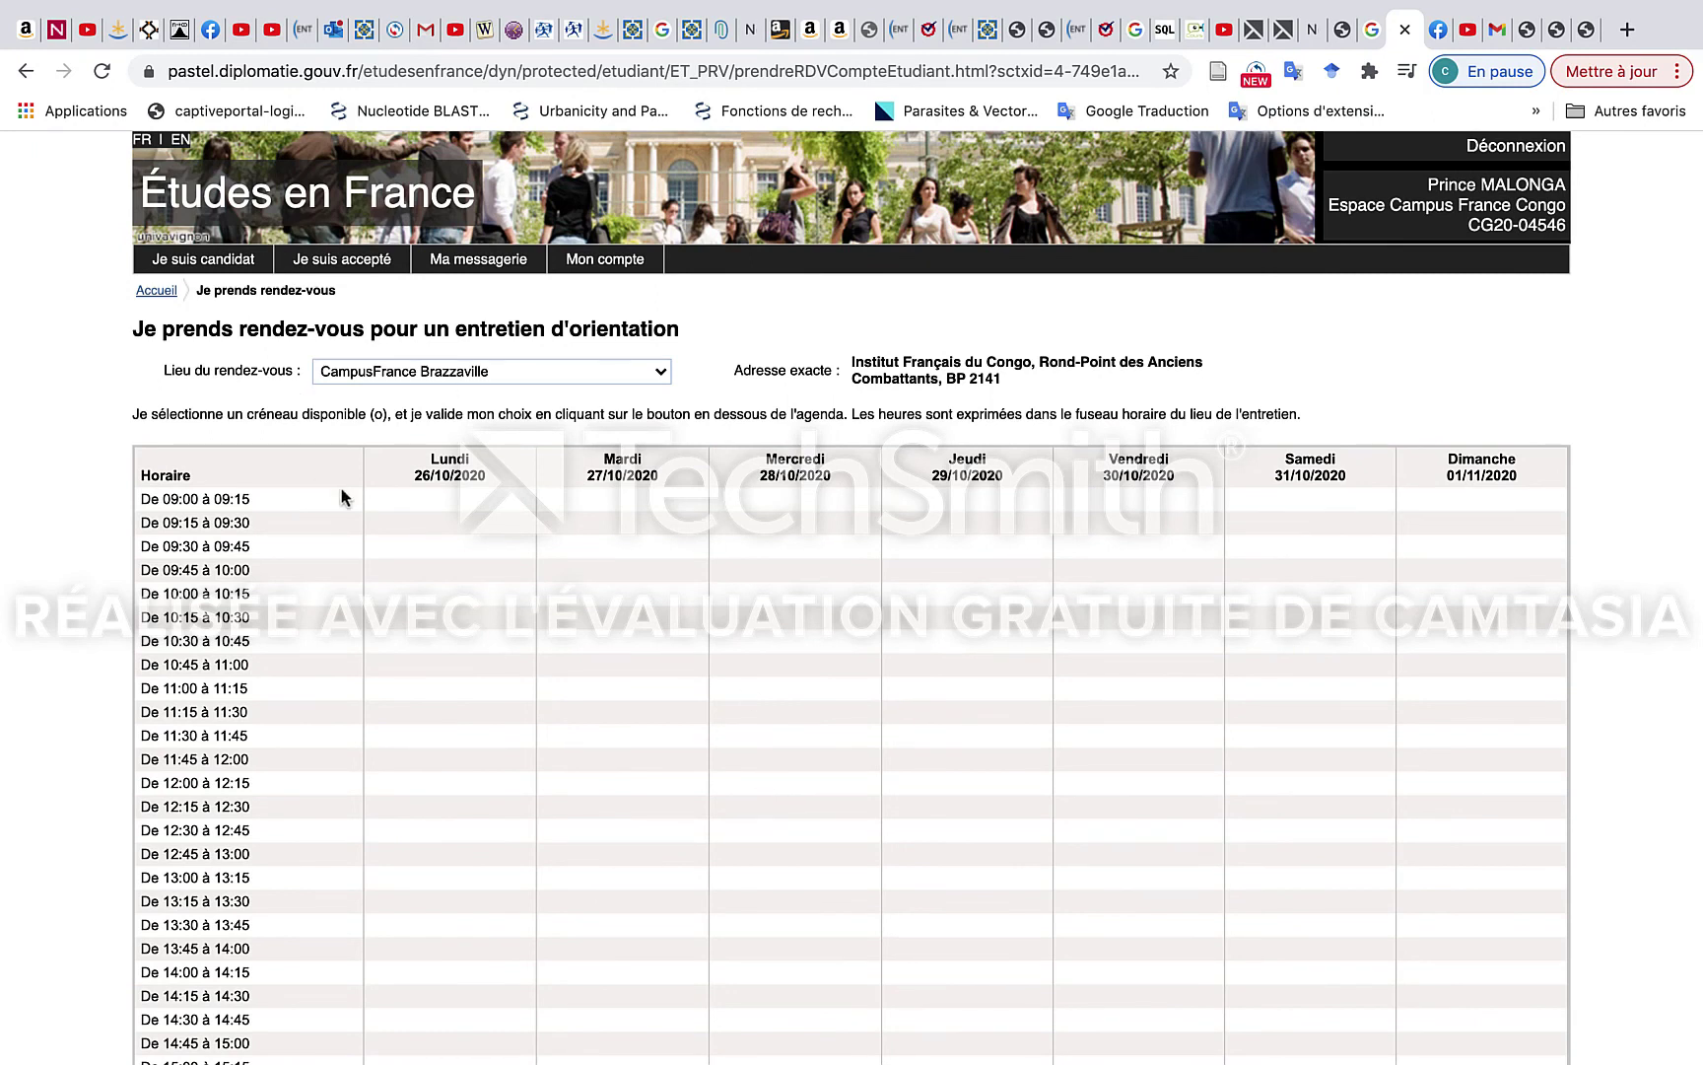
pyautogui.scroll(-10, 580, 706)
pyautogui.scroll(10, 581, 705)
# Go back to the Accueil home page and exit Chrome full-screen into a smaller window.
pyautogui.click(21, 74)
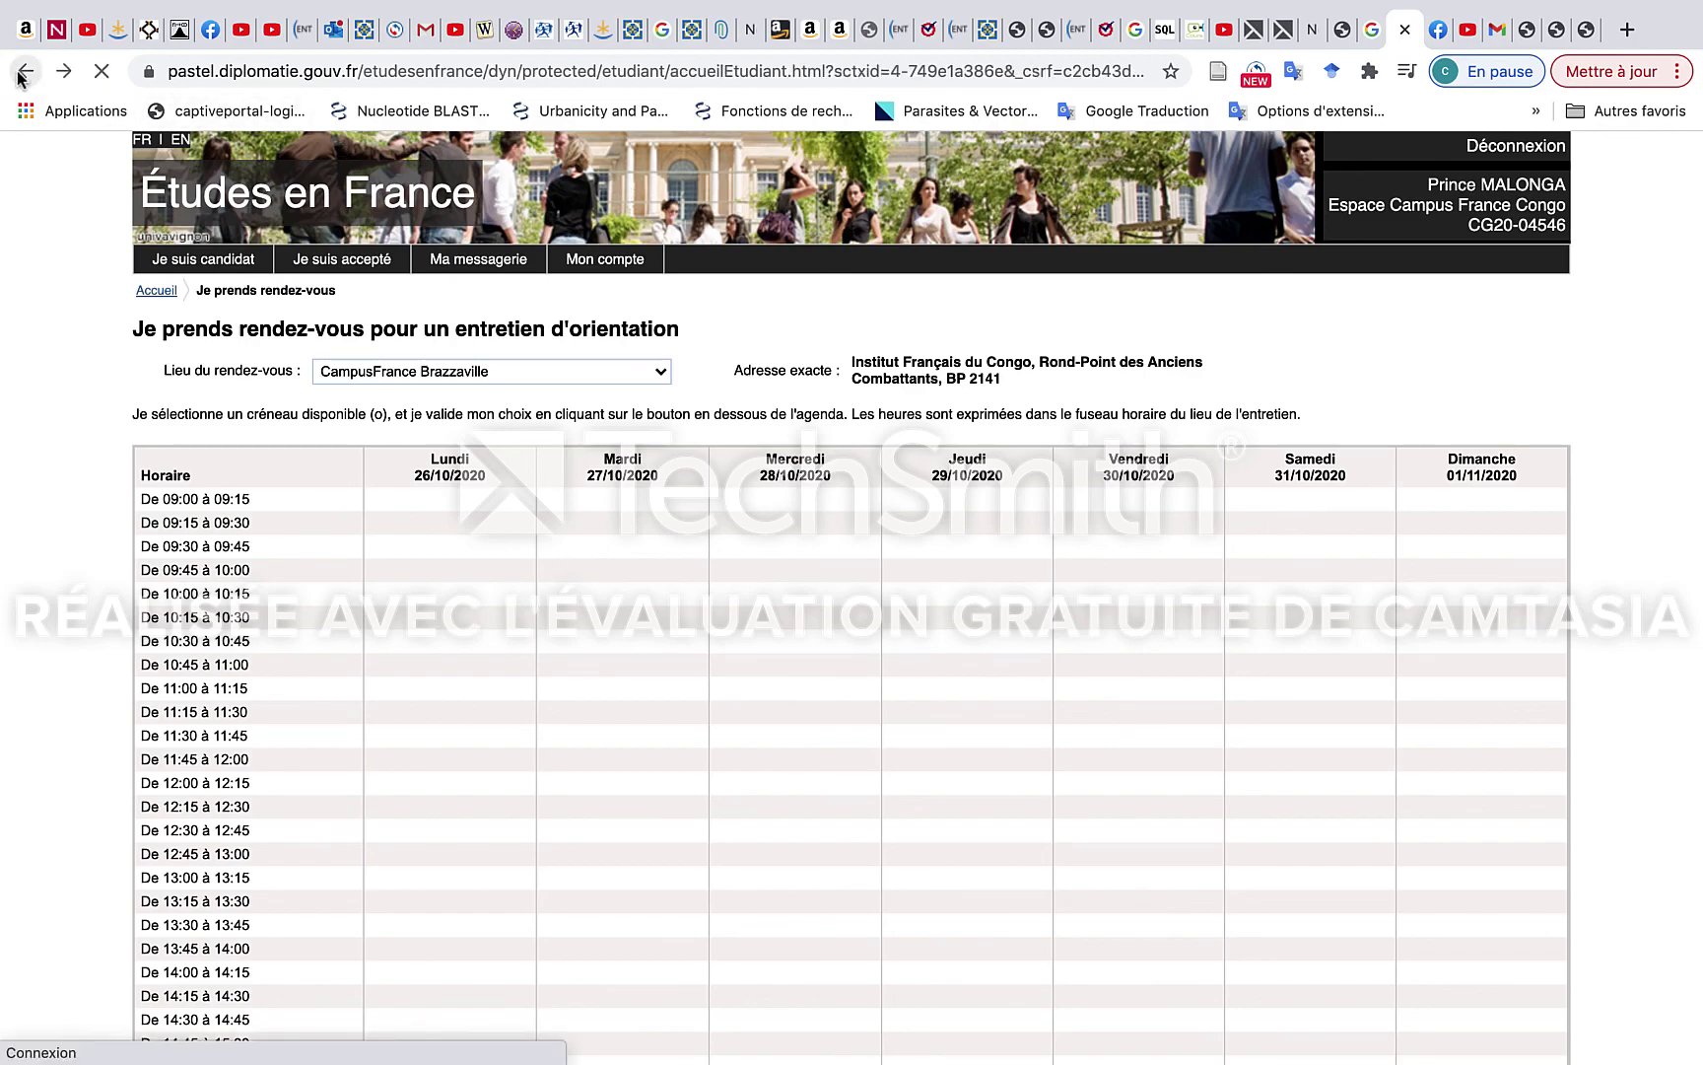
pyautogui.scroll(5, 428, 599)
pyautogui.scroll(-10, 428, 599)
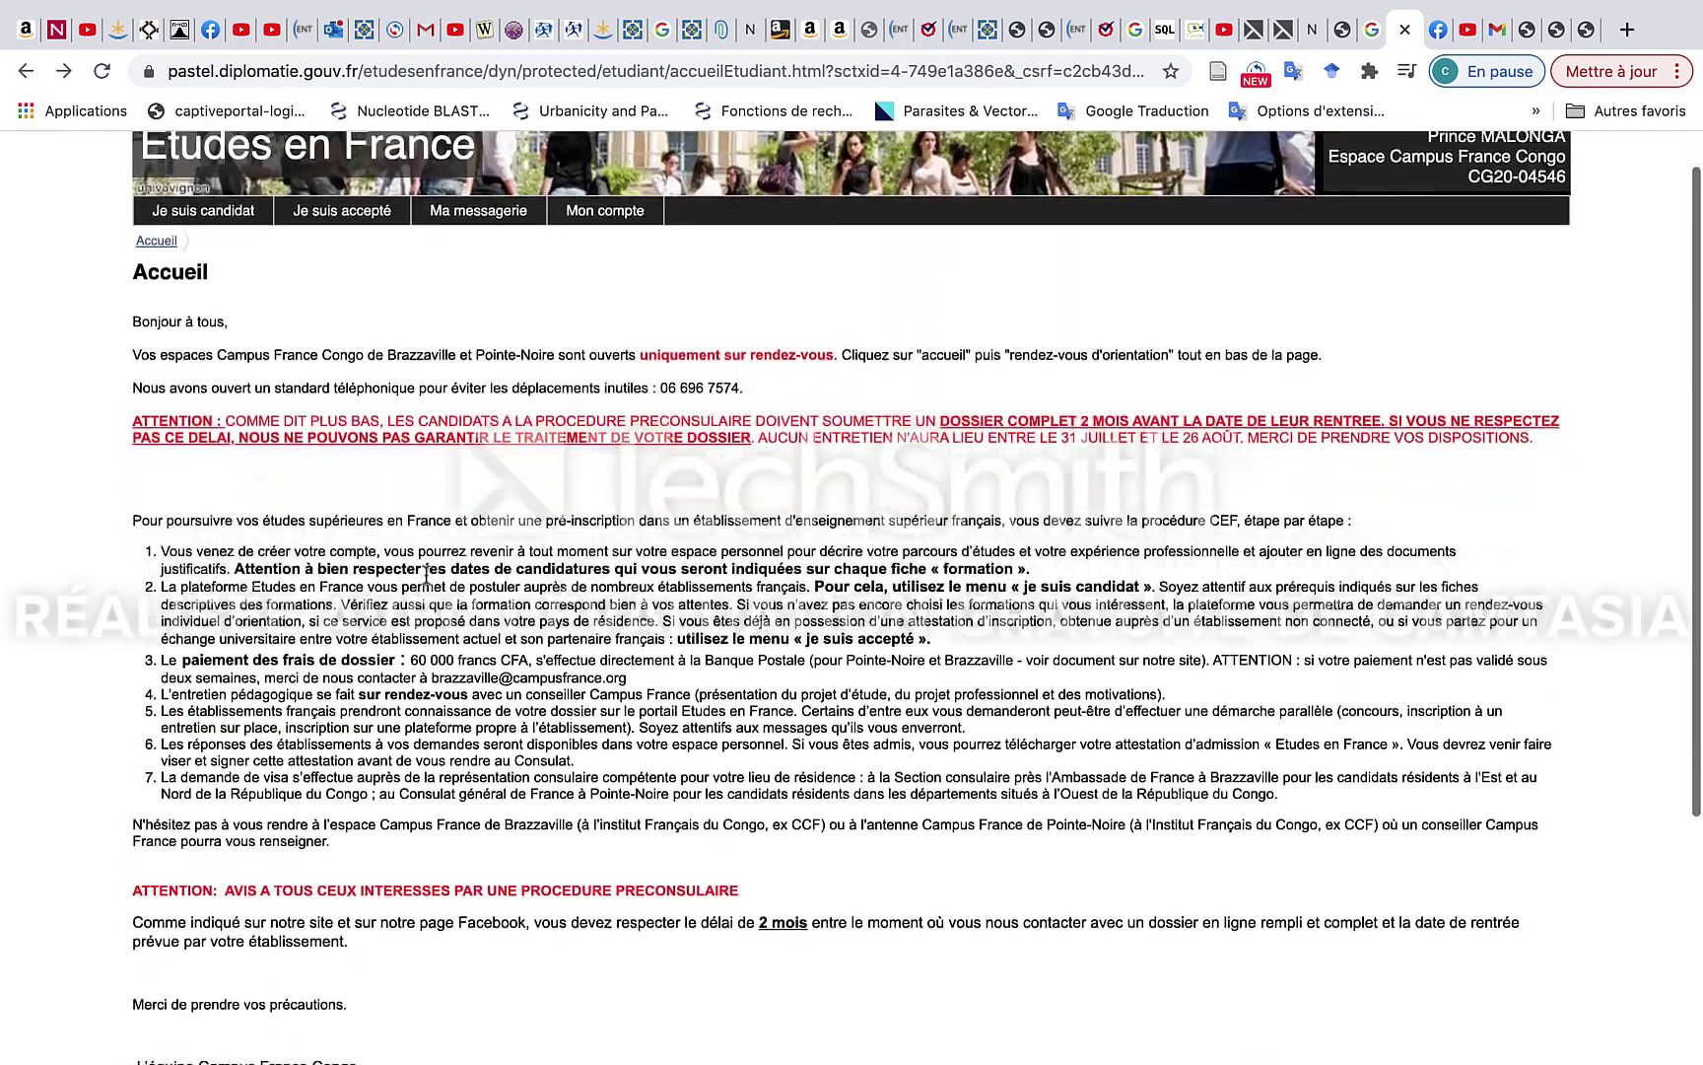
pyautogui.moveTo(469, 8)
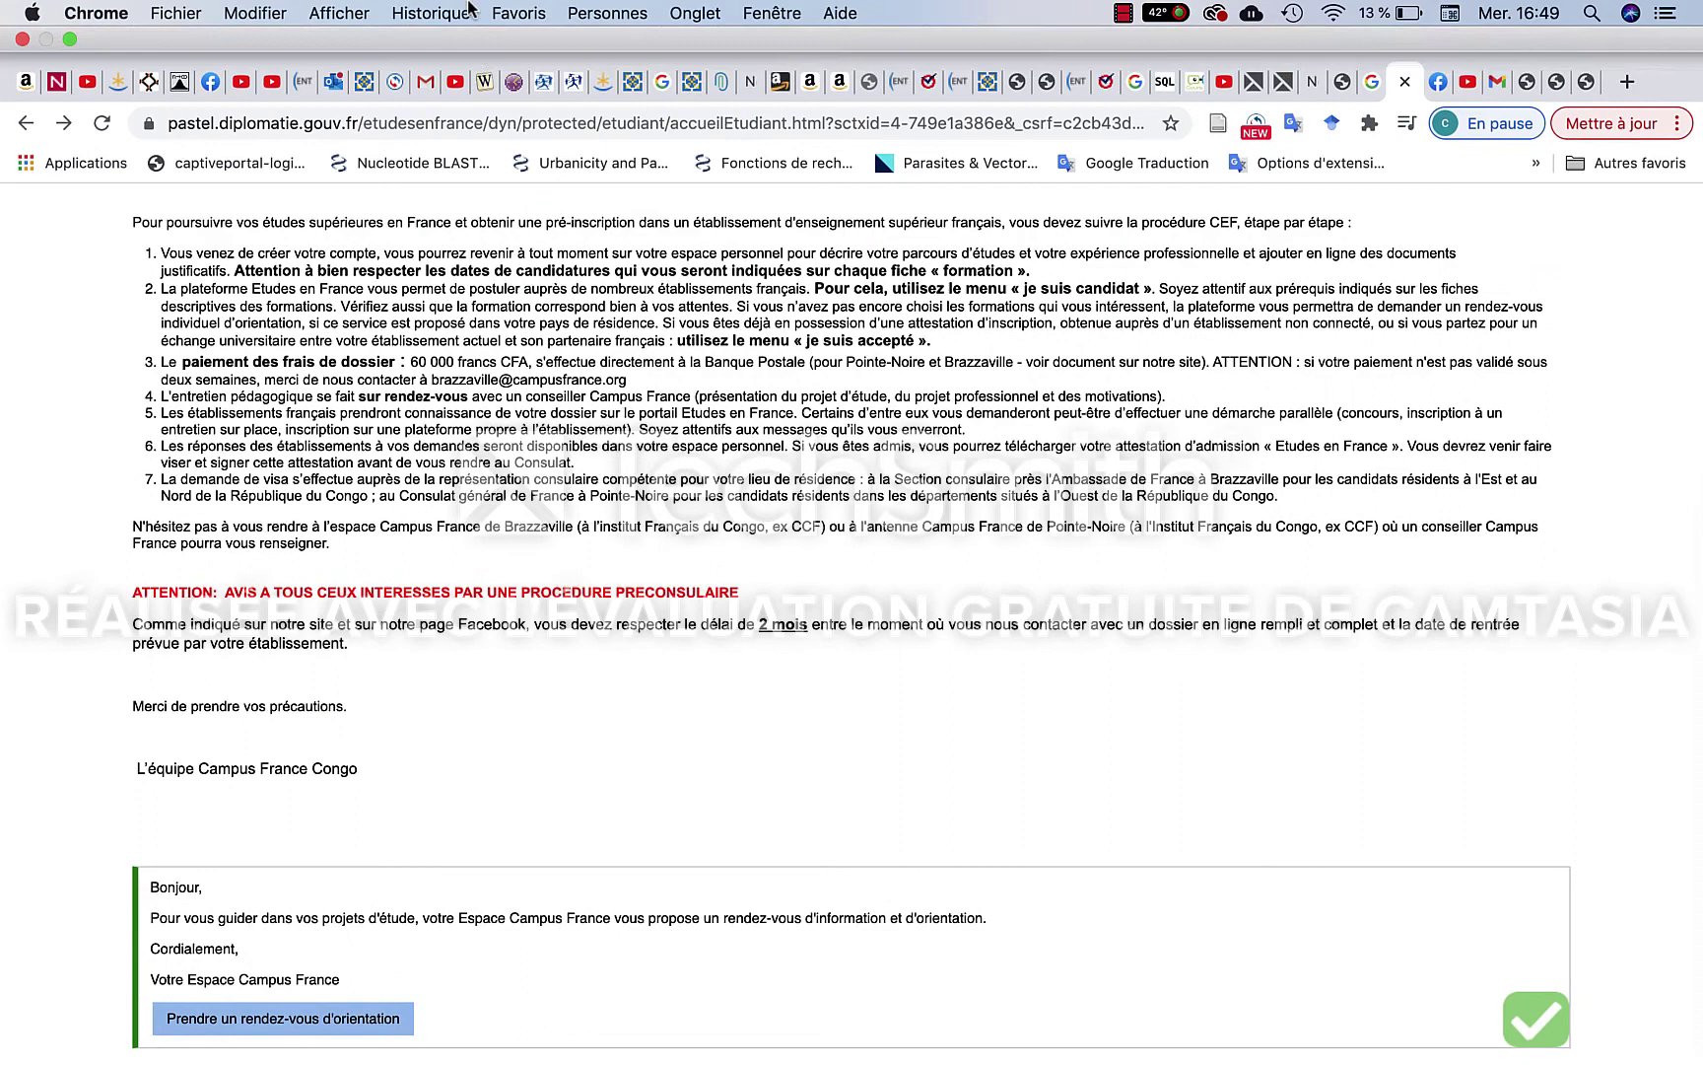
pyautogui.click(70, 40)
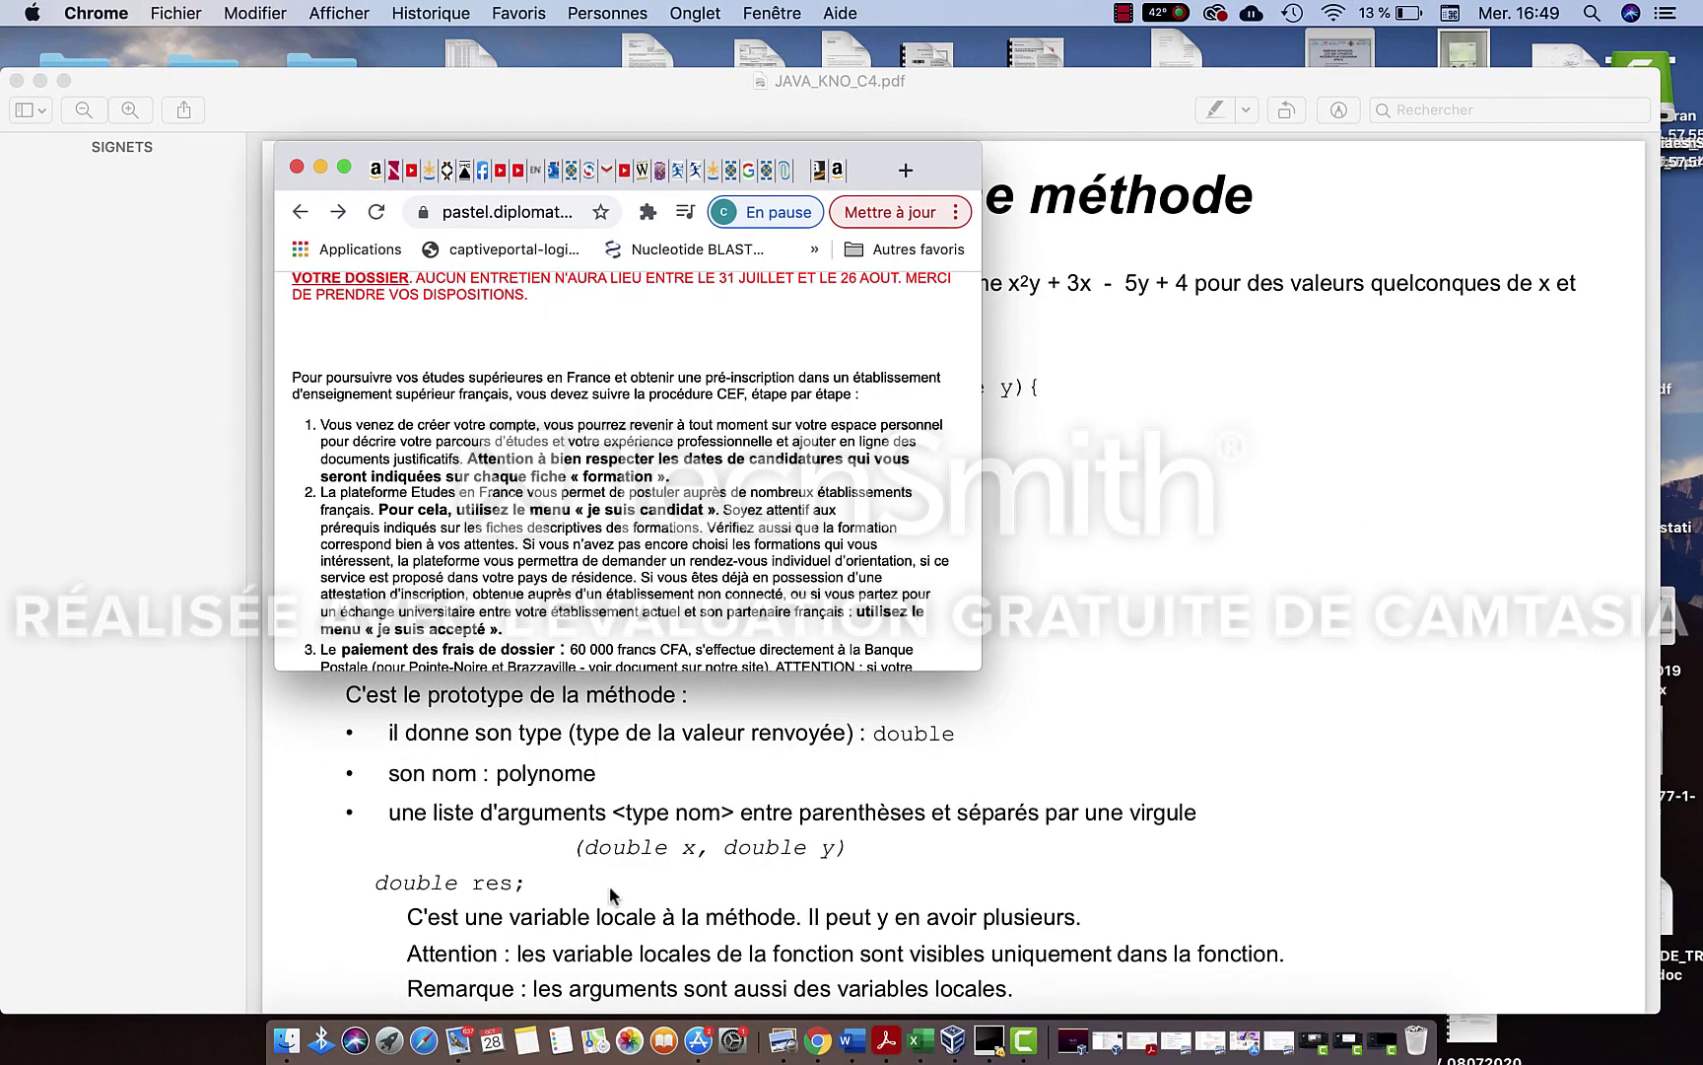